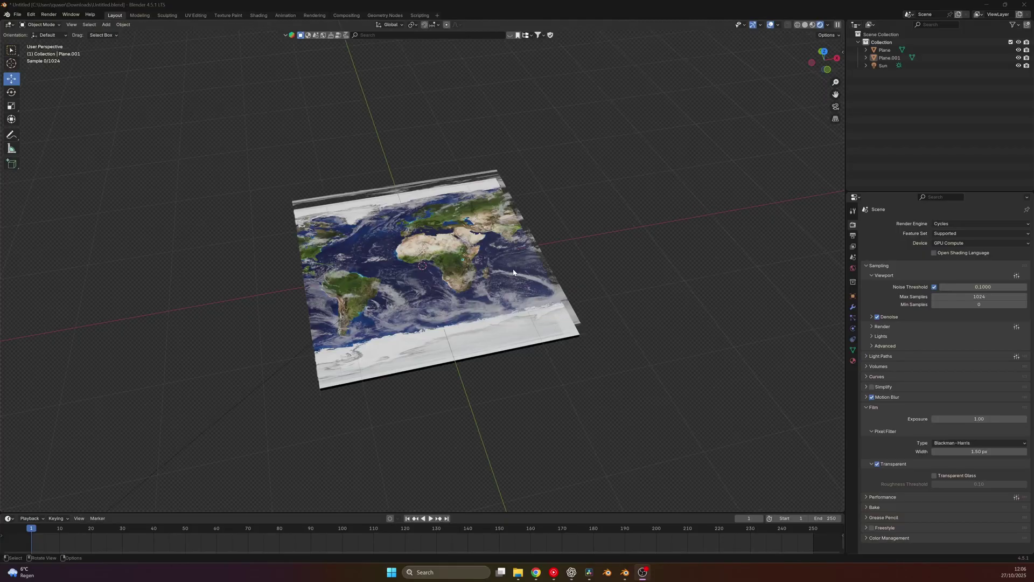
scroll(513, 273, "down", 2)
middle_click_drag(404, 274, 458, 267)
scroll(435, 273, "up", 5)
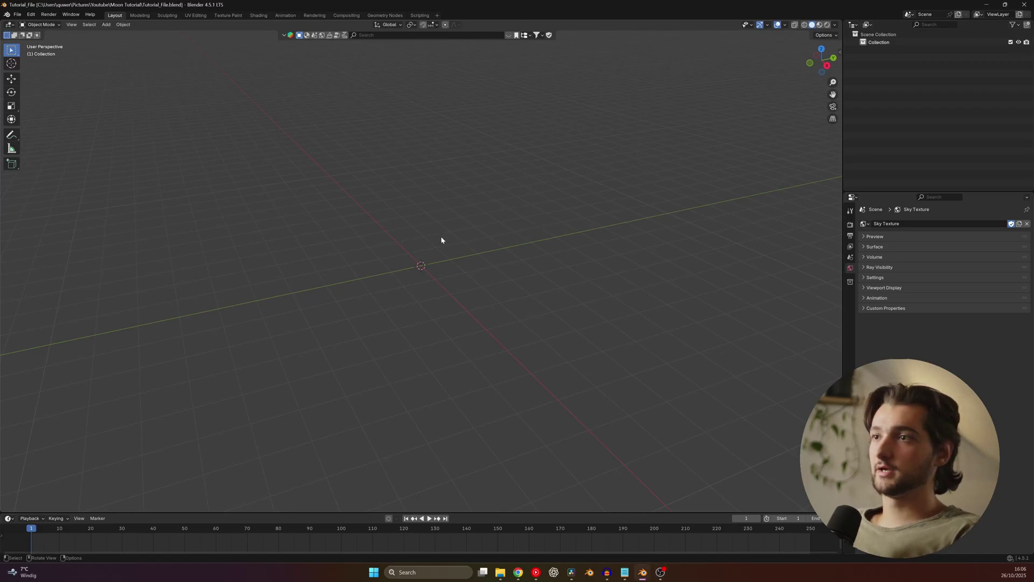
Step: Add a mesh plane at the world origin of the empty scene
key("shift+a")
mouse_move(429, 248)
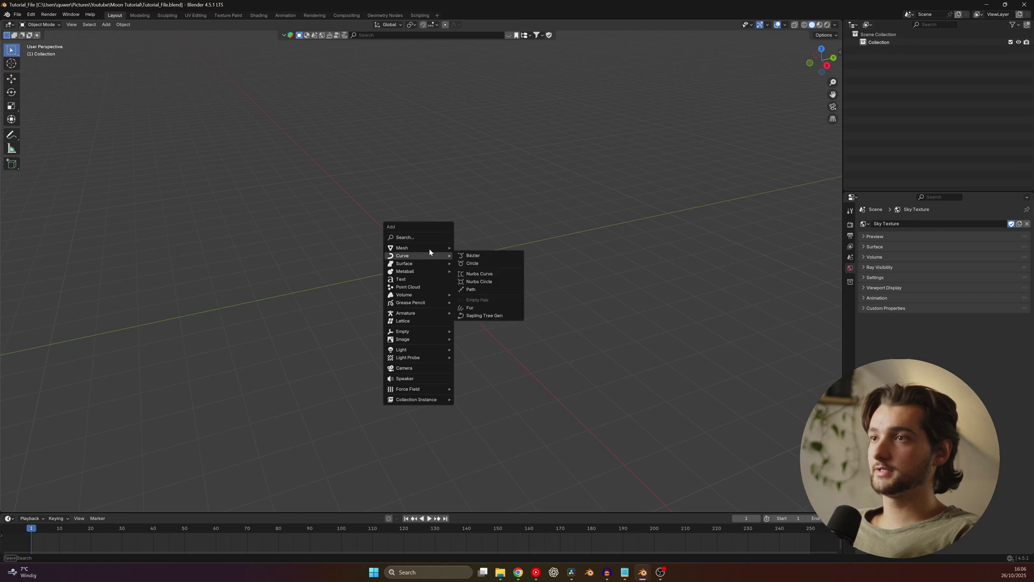
left_click(474, 250)
Step: Set the plane's X and Y dimensions to 1500 m and apply its scale
key("n")
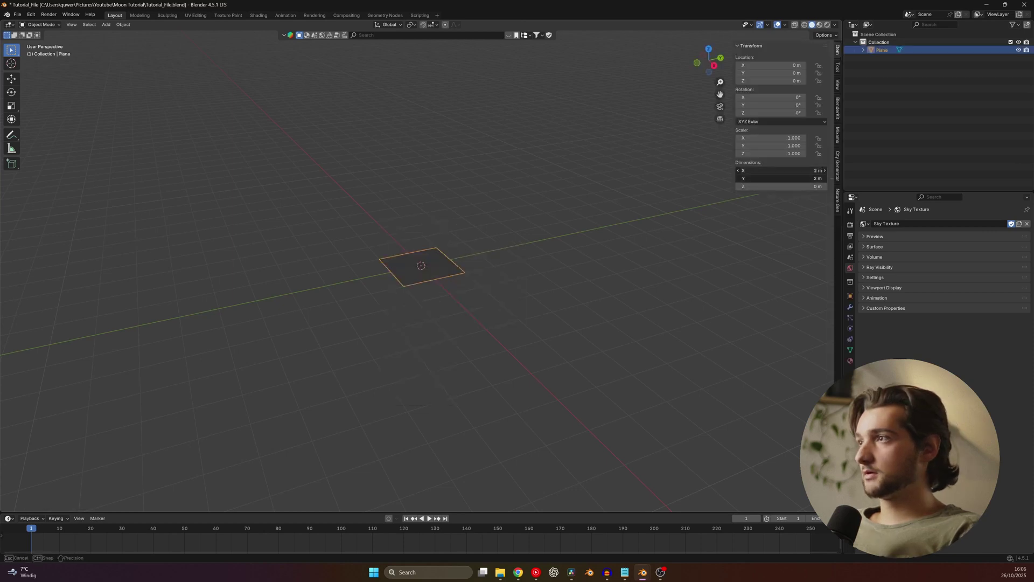
left_click(759, 170)
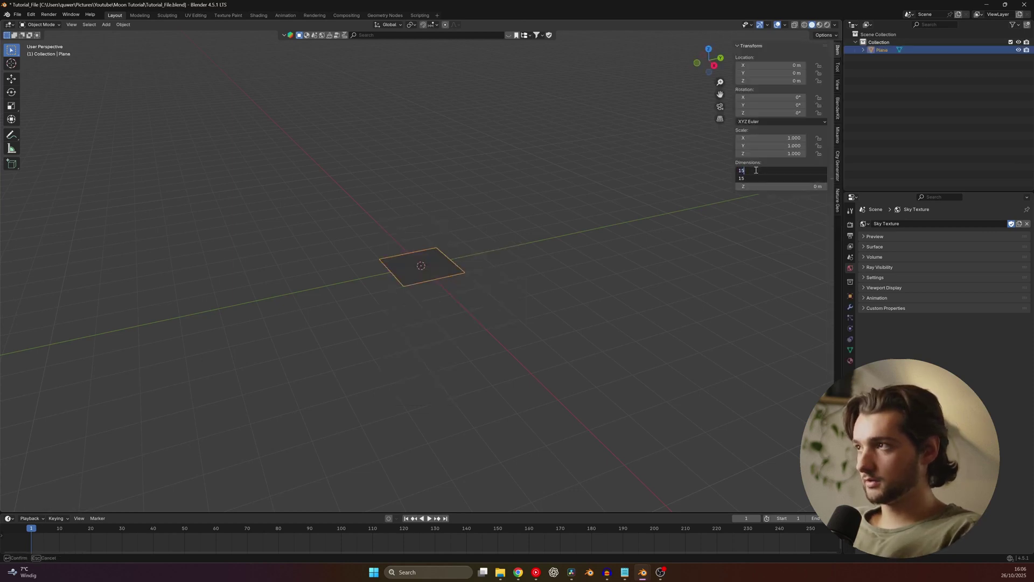
key("Return")
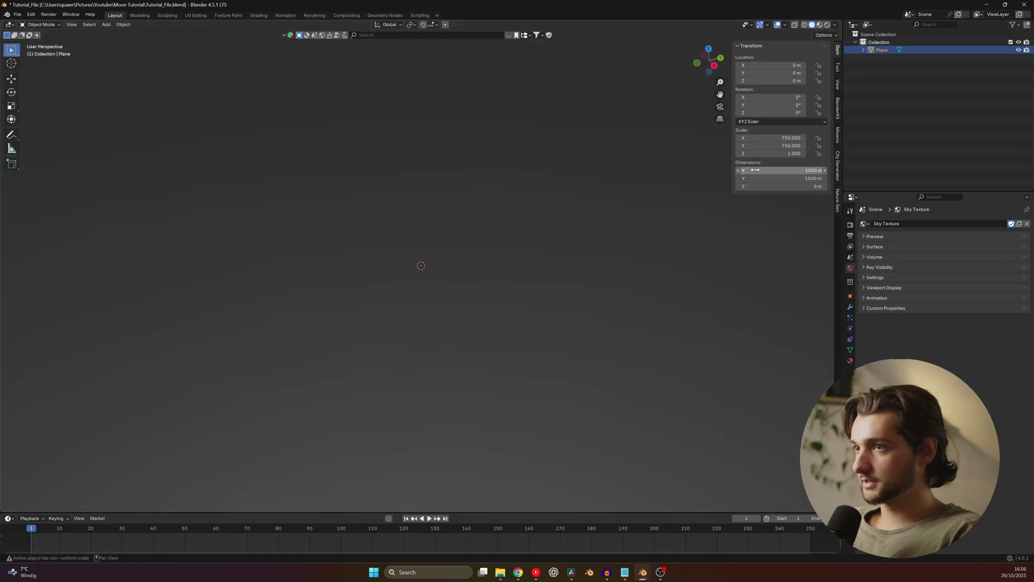
key("ctrl+a")
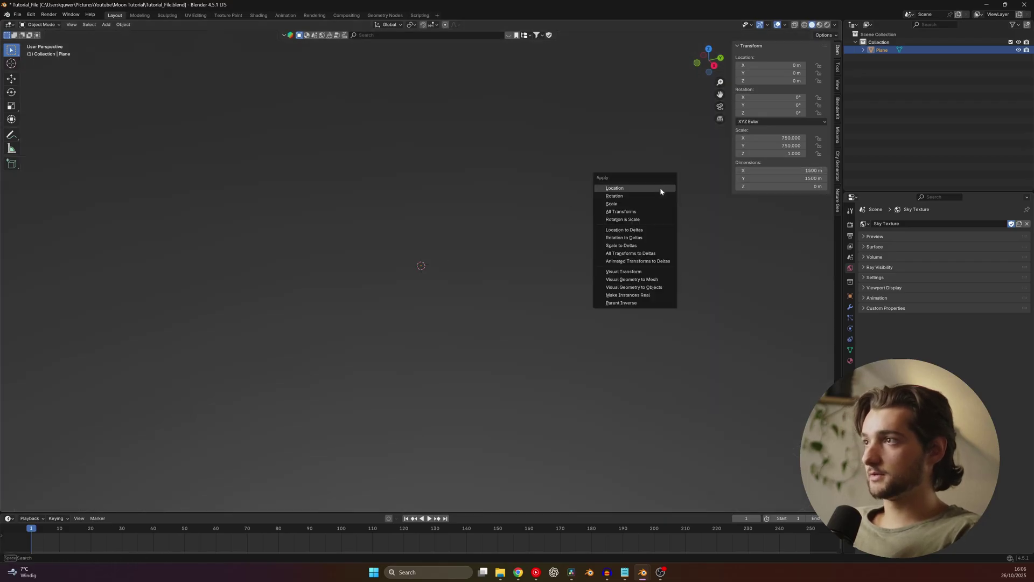
left_click(635, 204)
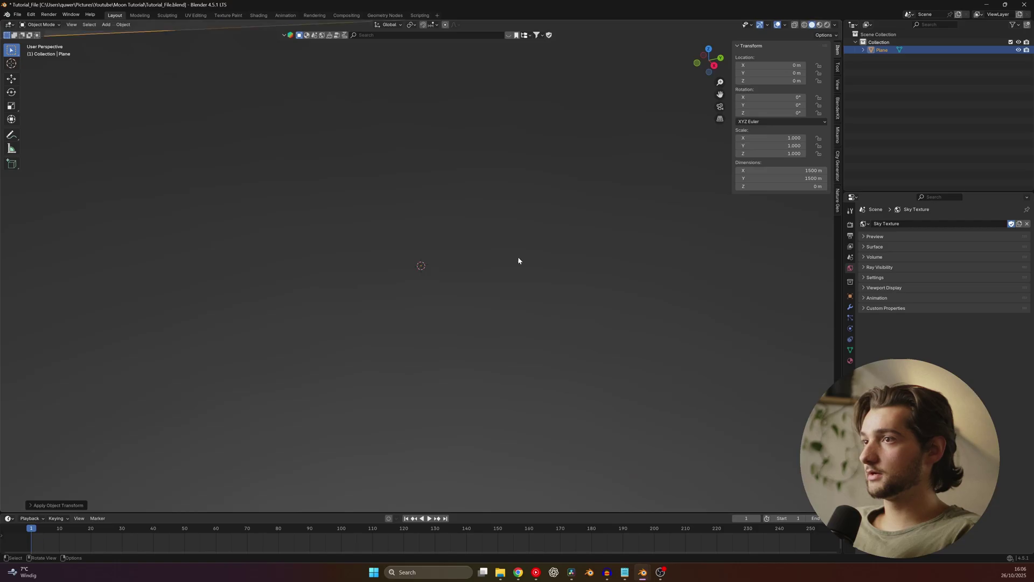
Step: Set the viewport's clip end distance to 10000 m so the whole plane can be displayed
scroll(518, 256, "down", 3)
left_click(838, 84)
scroll(565, 224, "down", 2)
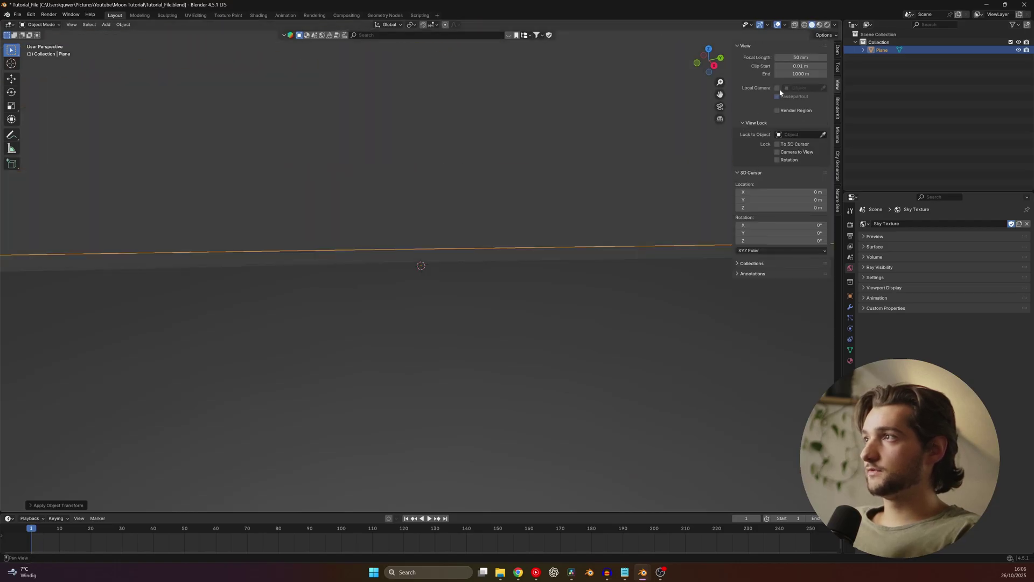
double_click(790, 75)
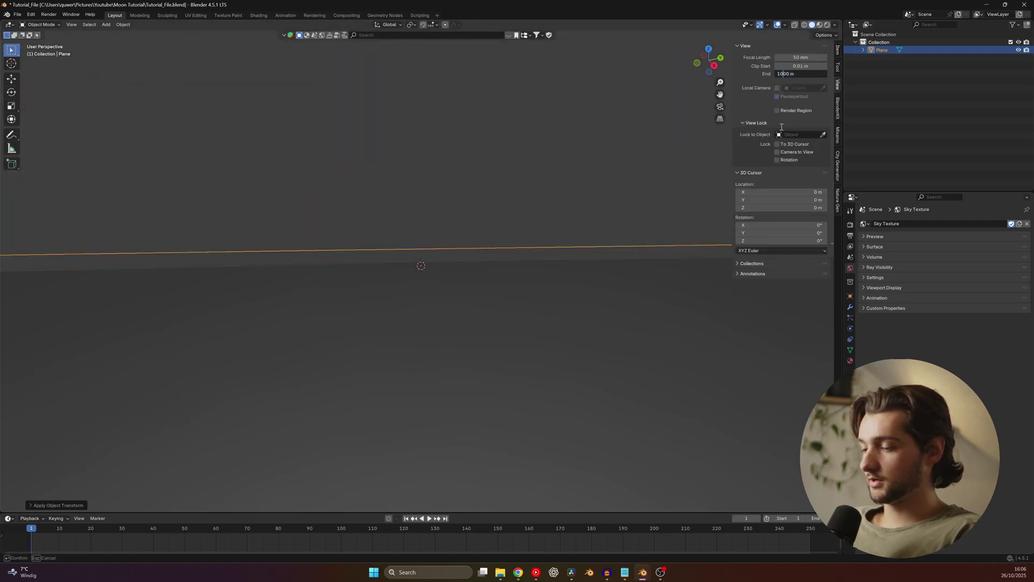
key("Return")
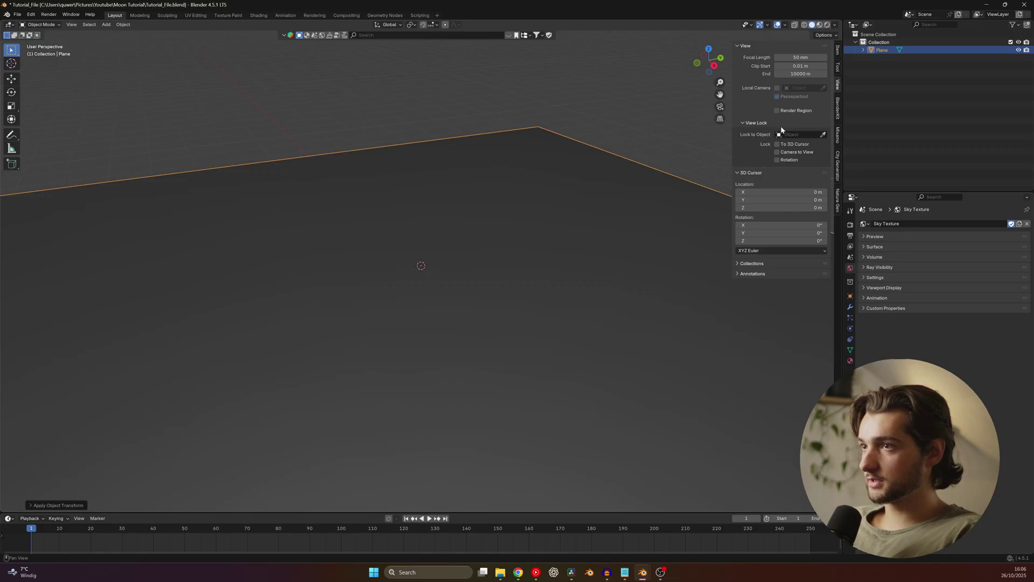
Step: Split off a Geometry Node Editor below the 3D viewport and create a new node tree for the plane
scroll(432, 182, "down", 3)
left_click_drag(3, 508, 6, 323)
left_click(10, 327)
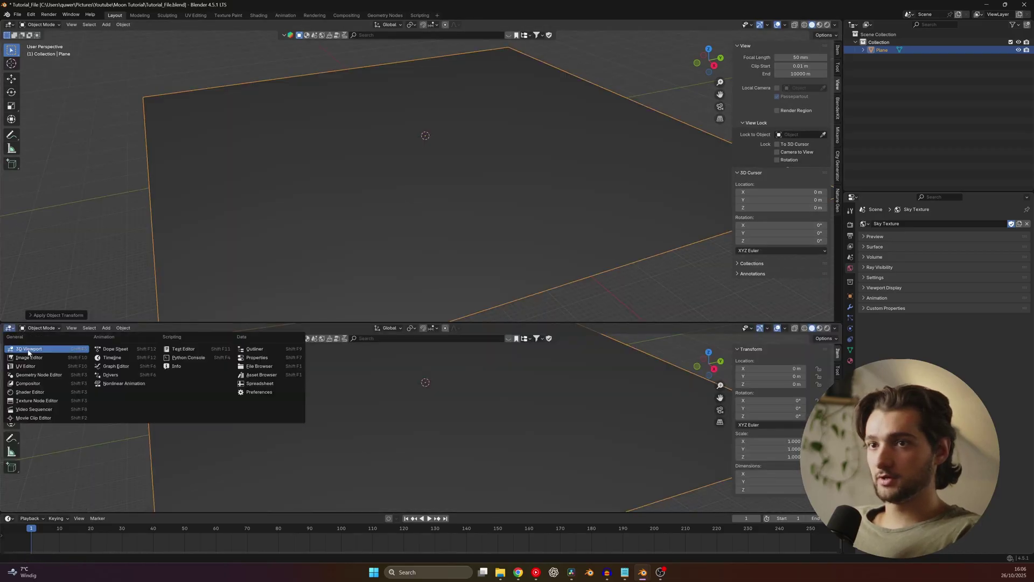
left_click(46, 376)
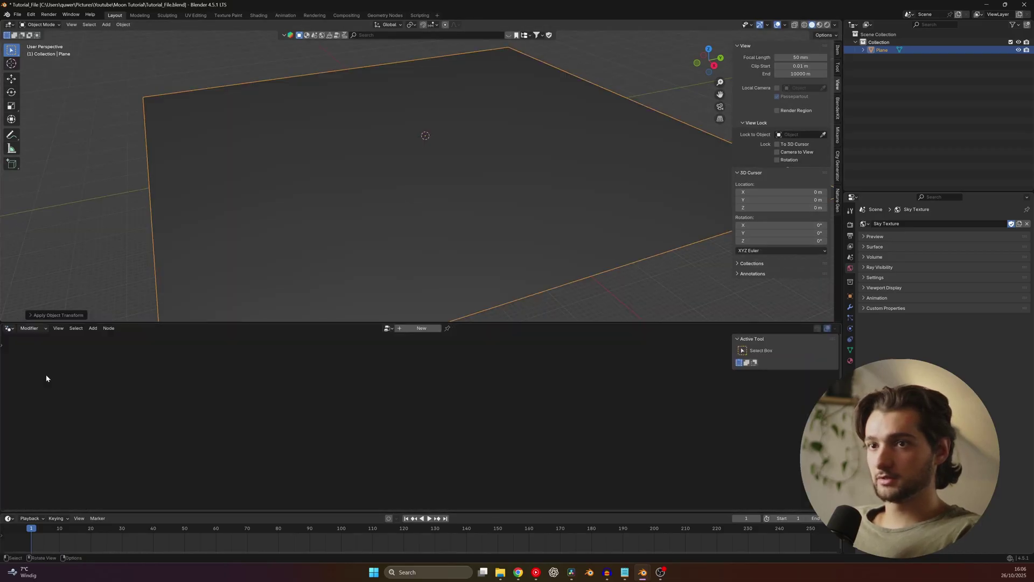
left_click(422, 329)
Step: Insert a Subdivide Mesh node between Group Input and Group Output and set its level to 6
scroll(485, 434, "up", 3)
key("shift+a")
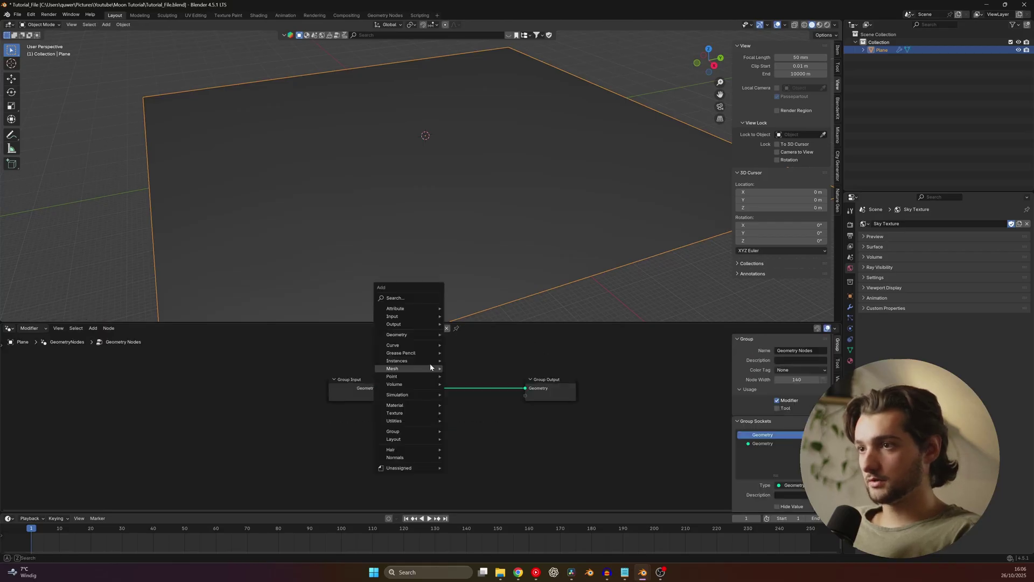
left_click(424, 301)
type("subd")
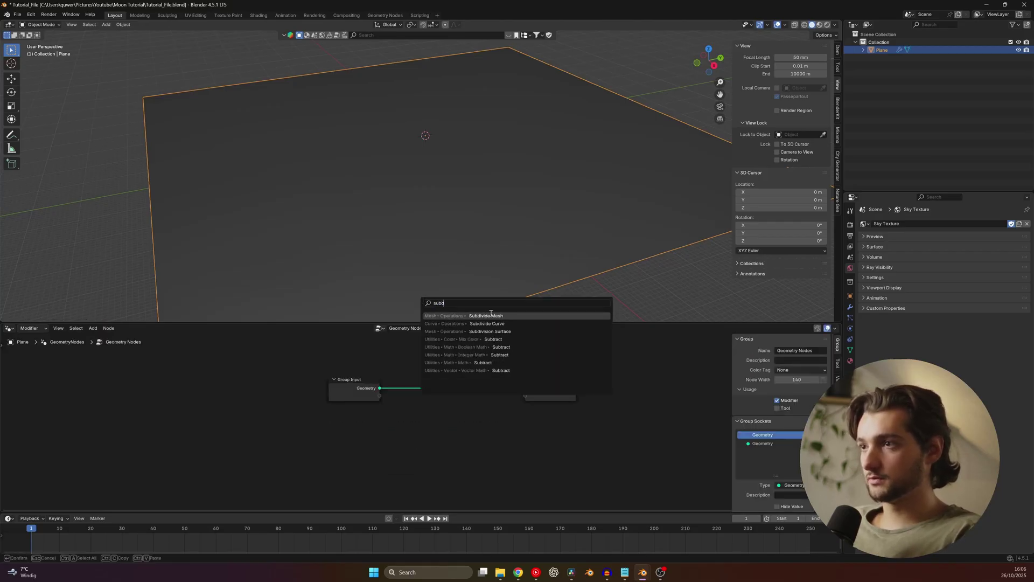
left_click(491, 315)
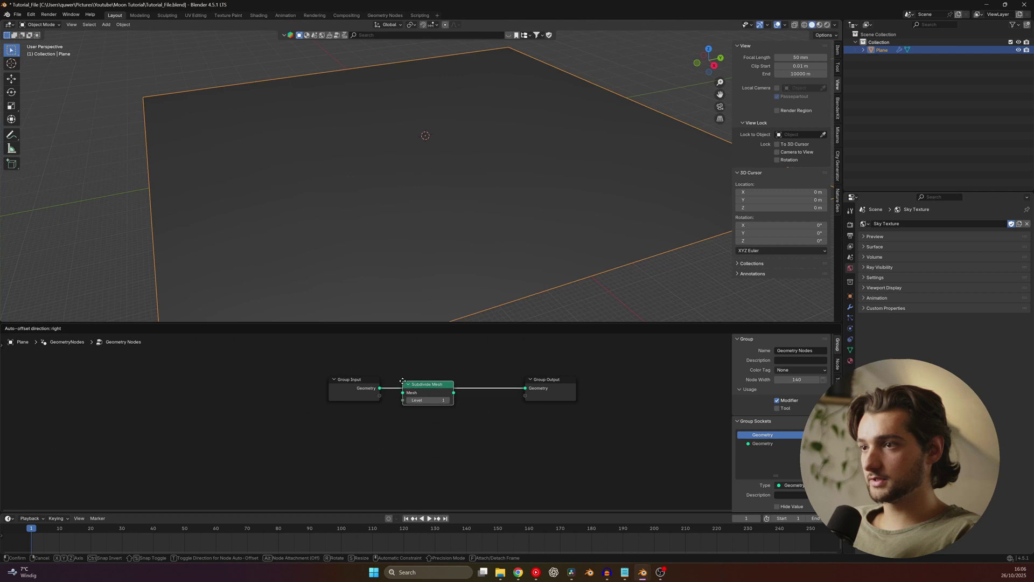
left_click(381, 398)
left_click(379, 402)
type("6")
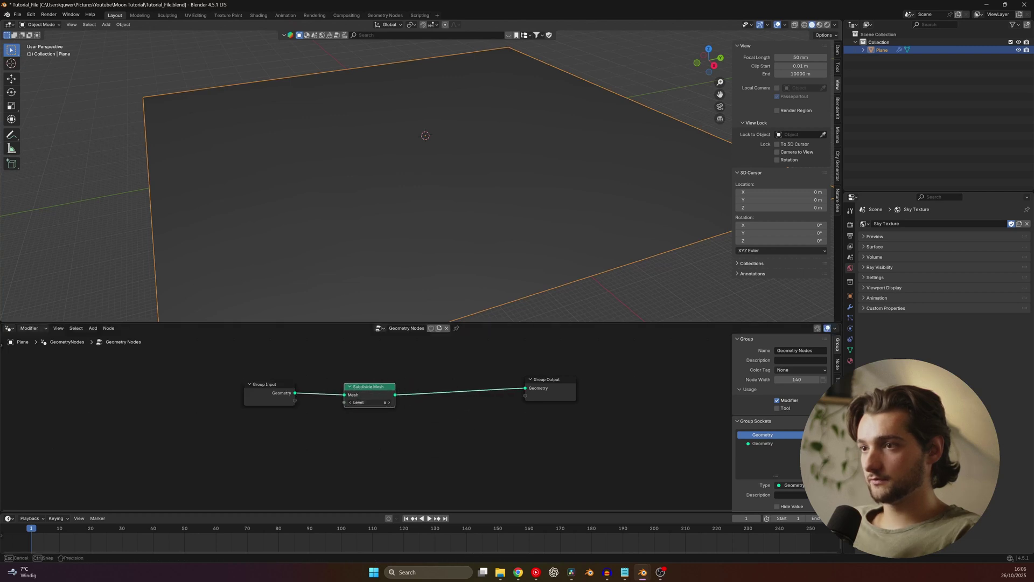
key("Return")
Step: Duplicate the Subdivide Mesh node, insert the copy after the first one and set its level to 3
key("shift+d")
left_click(458, 416)
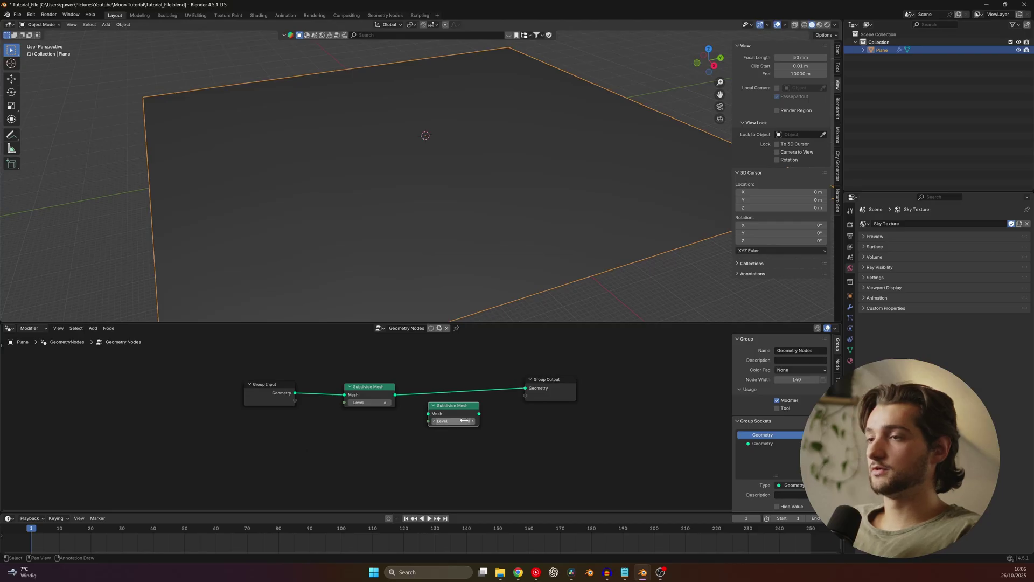
left_click_drag(458, 413, 446, 391)
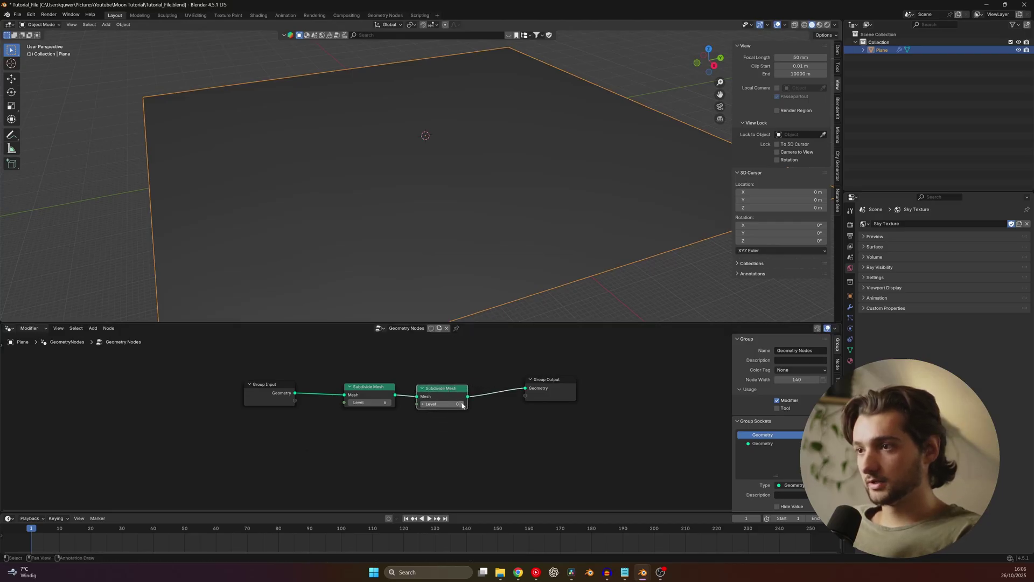
left_click(462, 404)
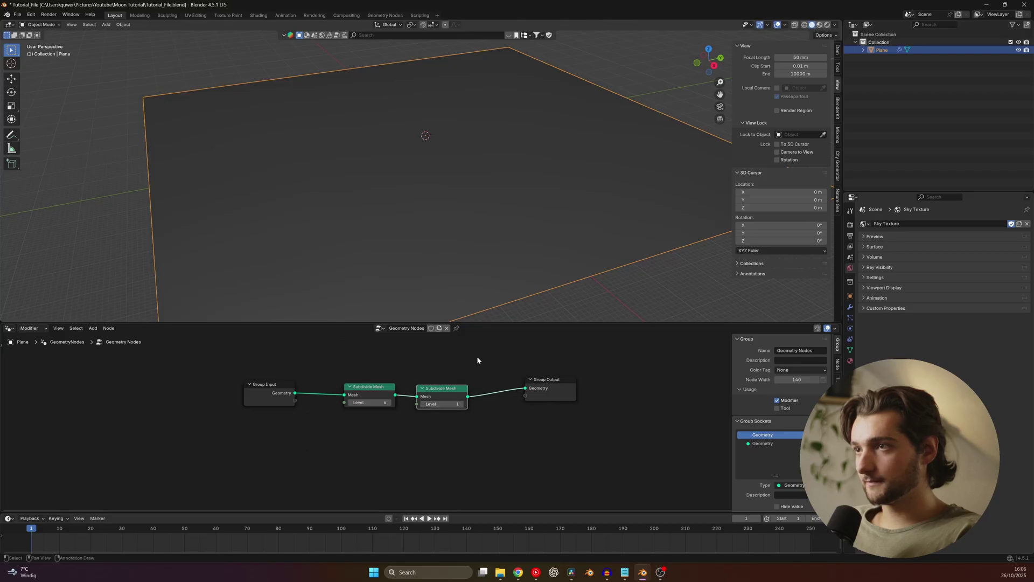
scroll(439, 231, "down", 3)
middle_click_drag(442, 218, 455, 204, "shift")
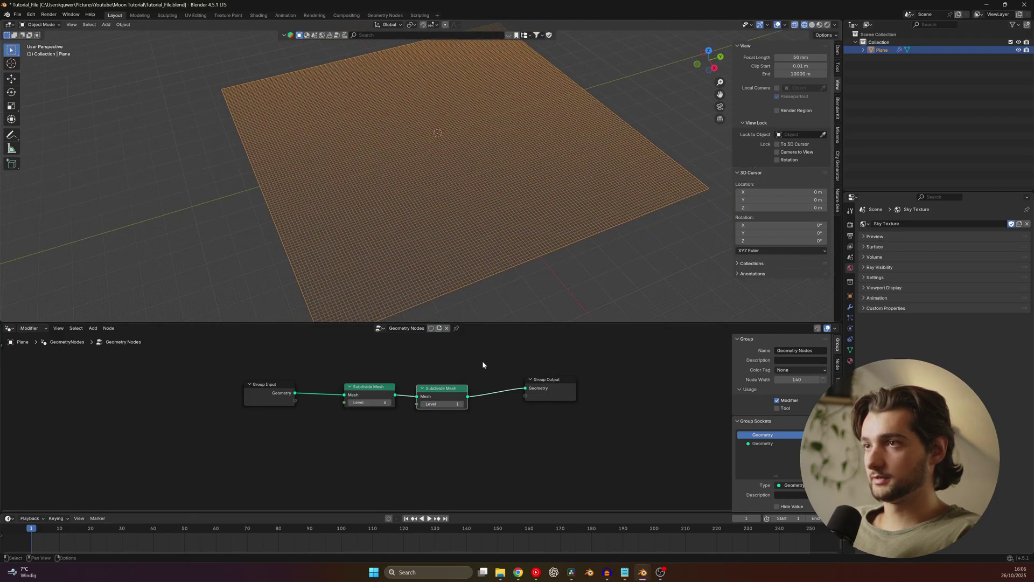
left_click(461, 404)
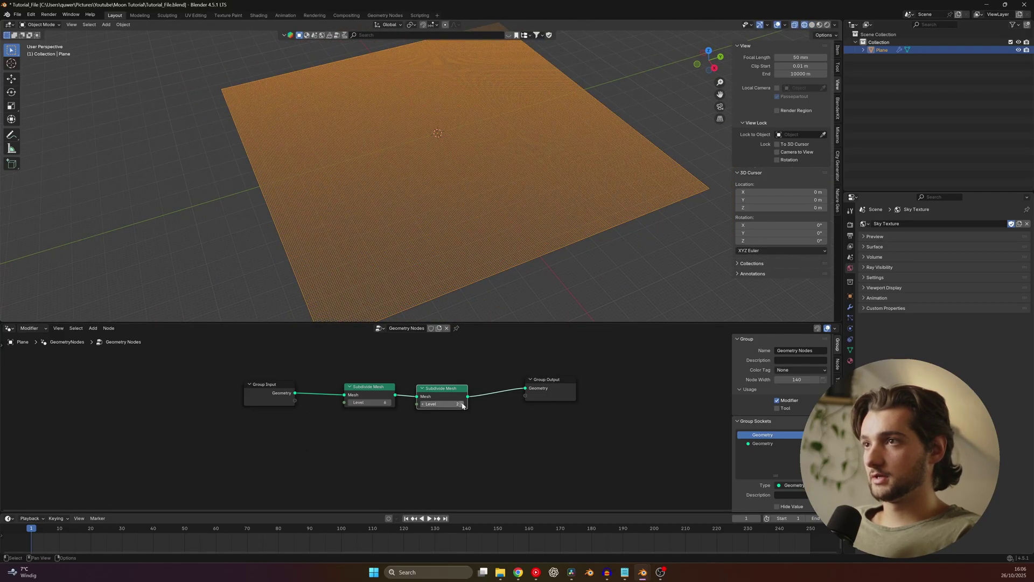
left_click(462, 404)
scroll(458, 180, "up", 4)
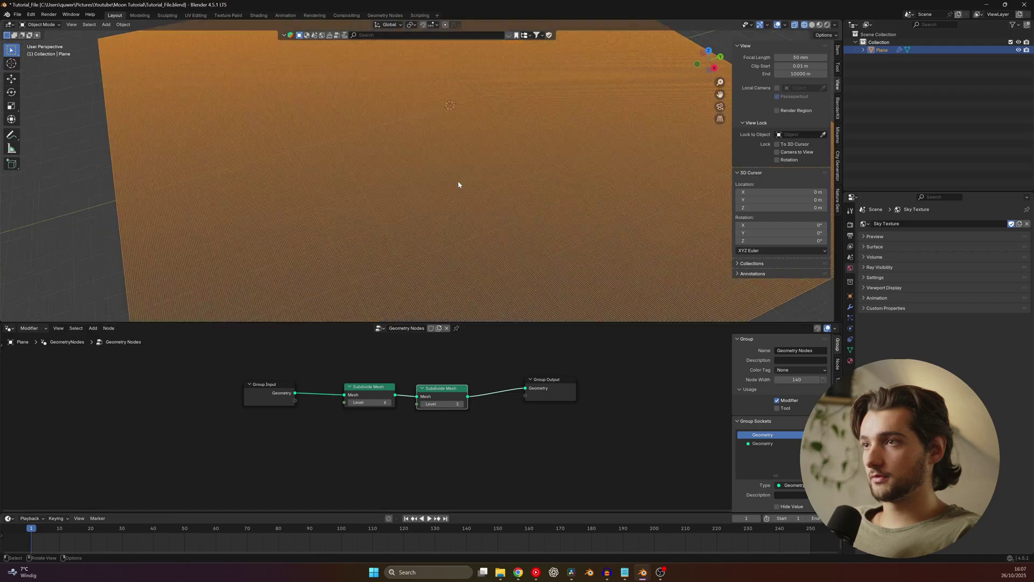
scroll(459, 184, "down", 1)
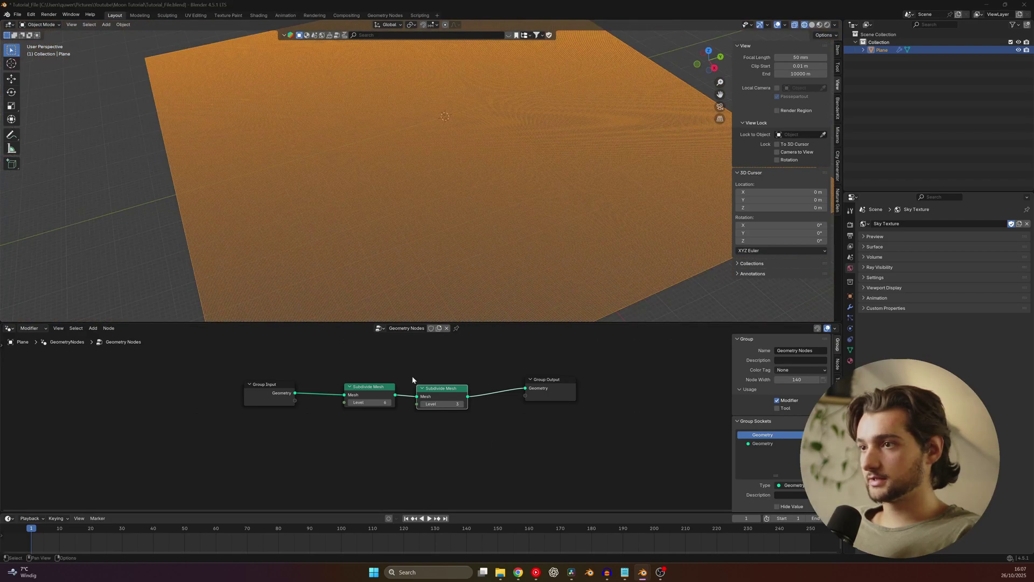
Step: Move the Group Input and both Subdivide Mesh nodes away from the Group Output to make room in the node tree
scroll(415, 382, "down", 1)
left_click_drag(242, 372, 447, 435)
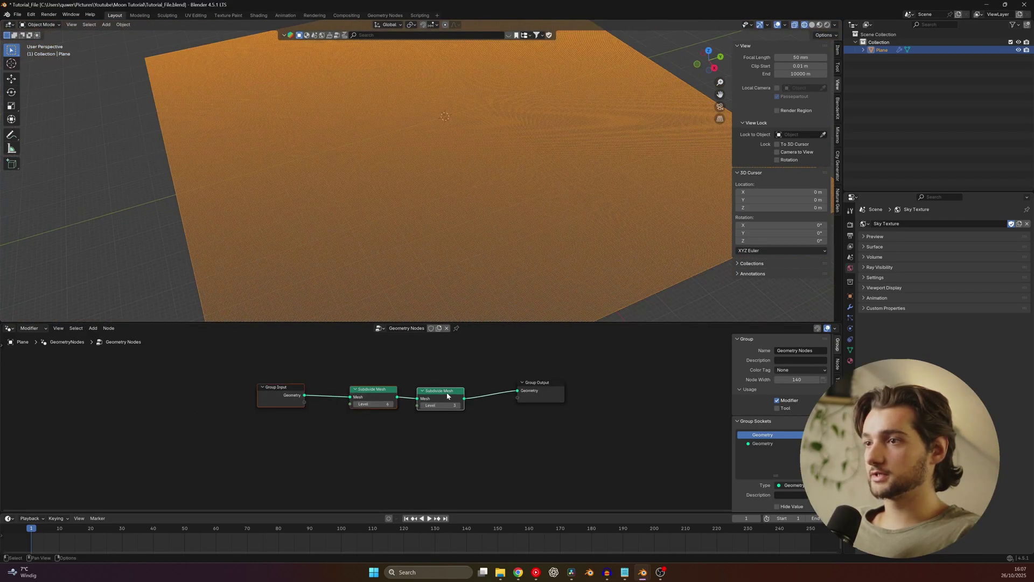
left_click_drag(448, 395, 301, 394)
left_click(370, 377)
scroll(353, 411, "down", 1)
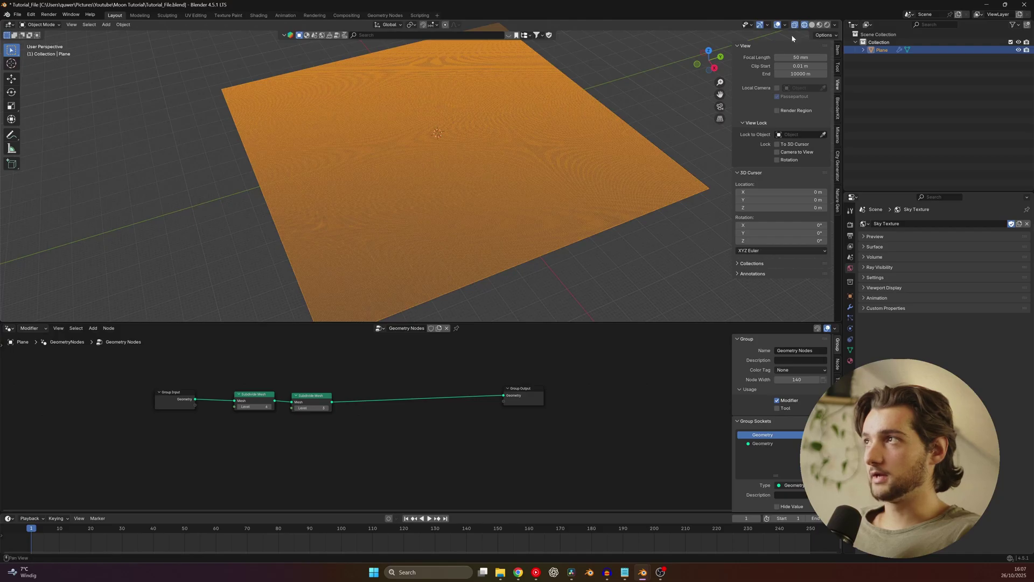
Step: Add a Voronoi Texture node below the Subdivide Mesh nodes and open the viewport overlay options
key("shift+a")
left_click(397, 385)
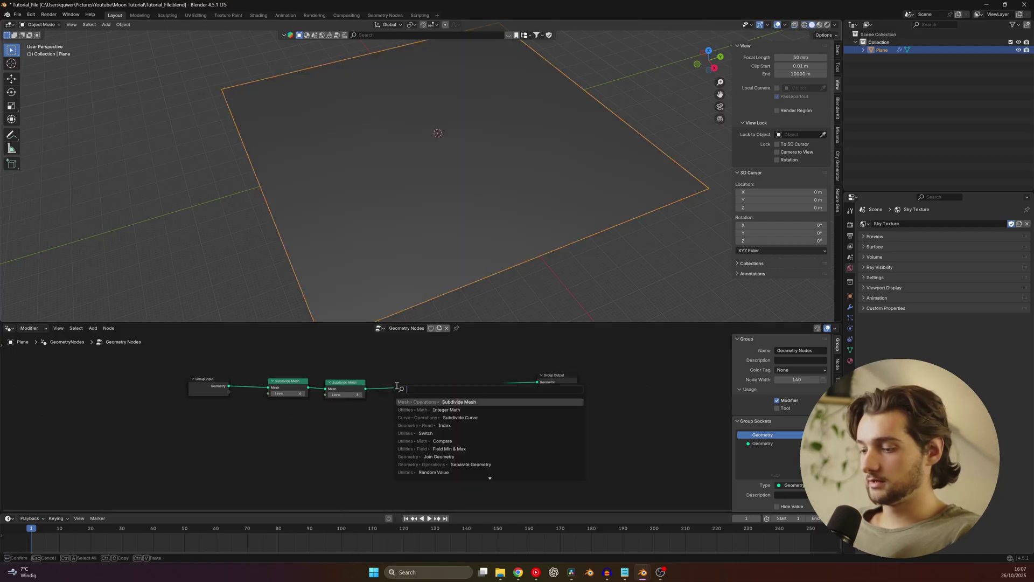
type("vor")
key("Return")
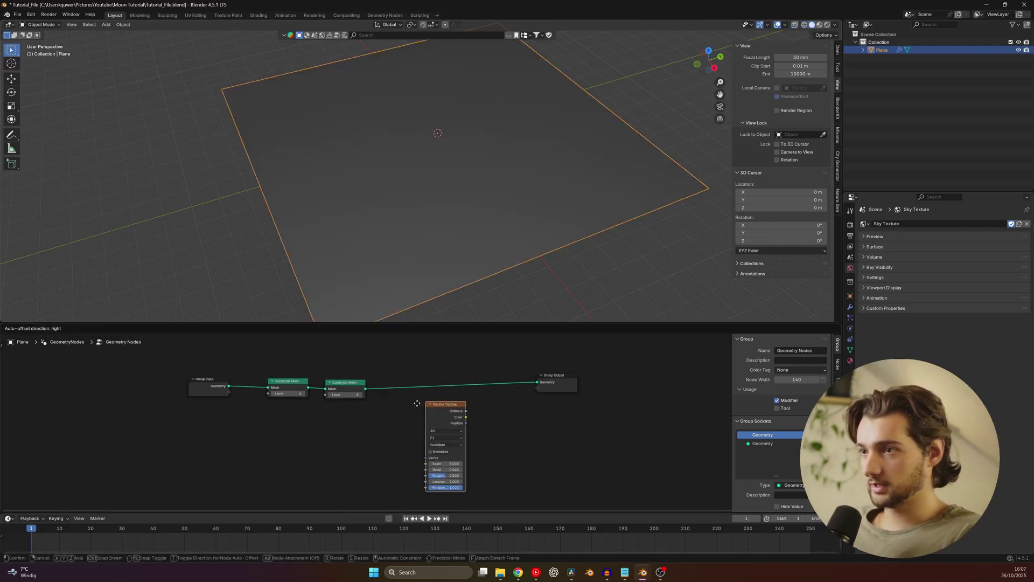
left_click(305, 420)
left_click(784, 25)
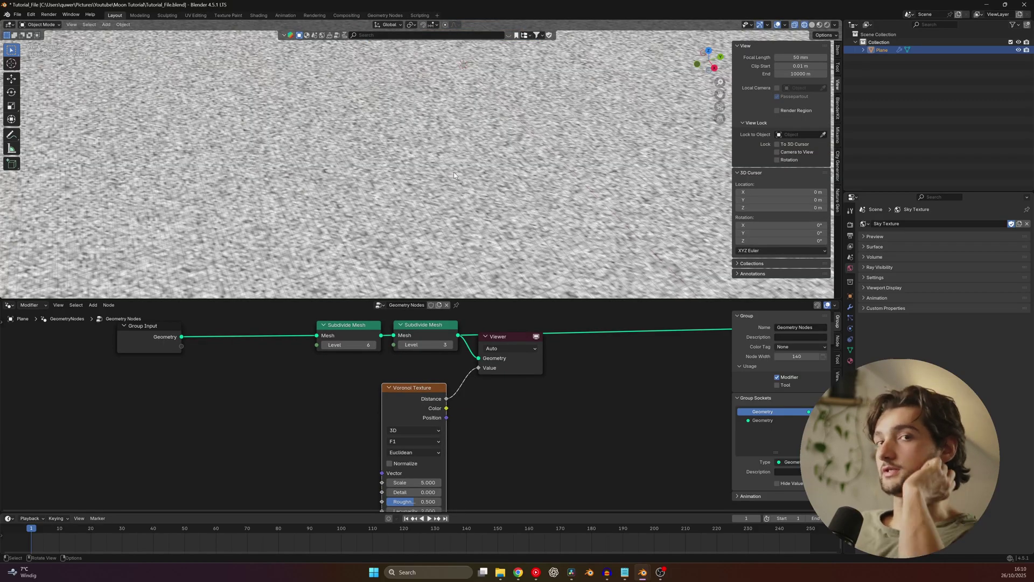
Step: Set the Voronoi Texture's scale to 0.001
middle_click_drag(407, 454, 454, 424)
scroll(454, 423, "up", 1)
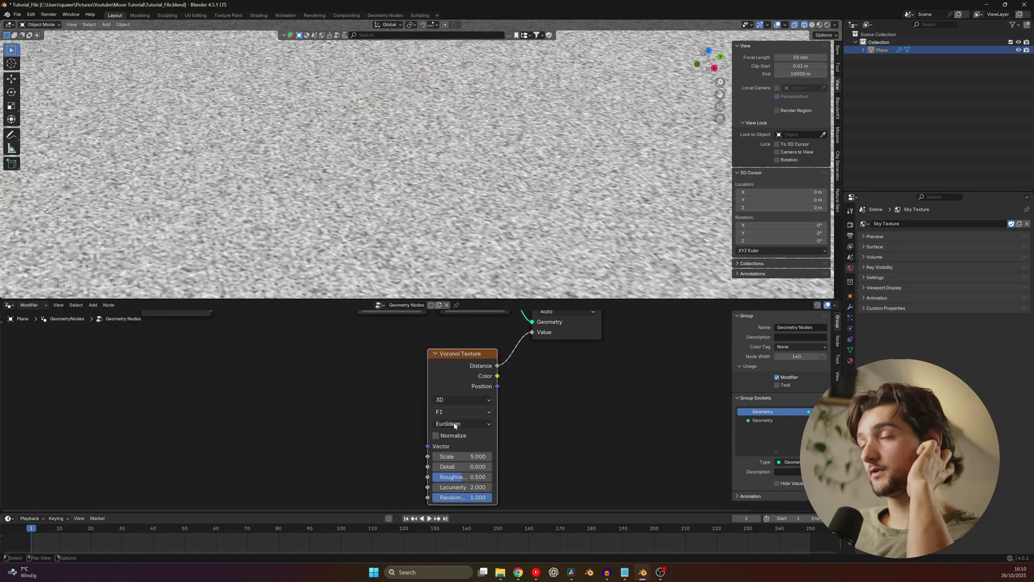
double_click(463, 456)
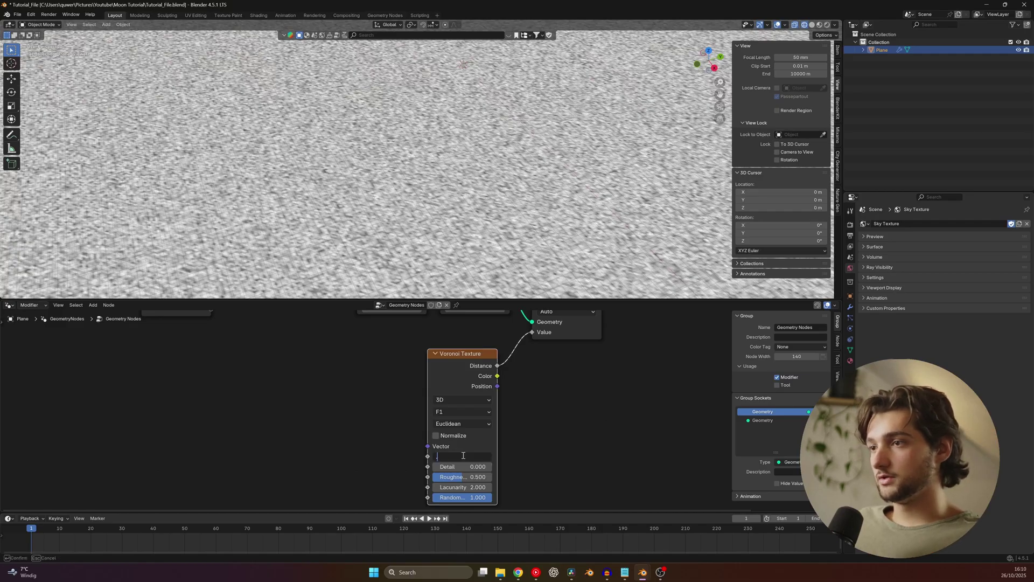
type(".001")
key("Return")
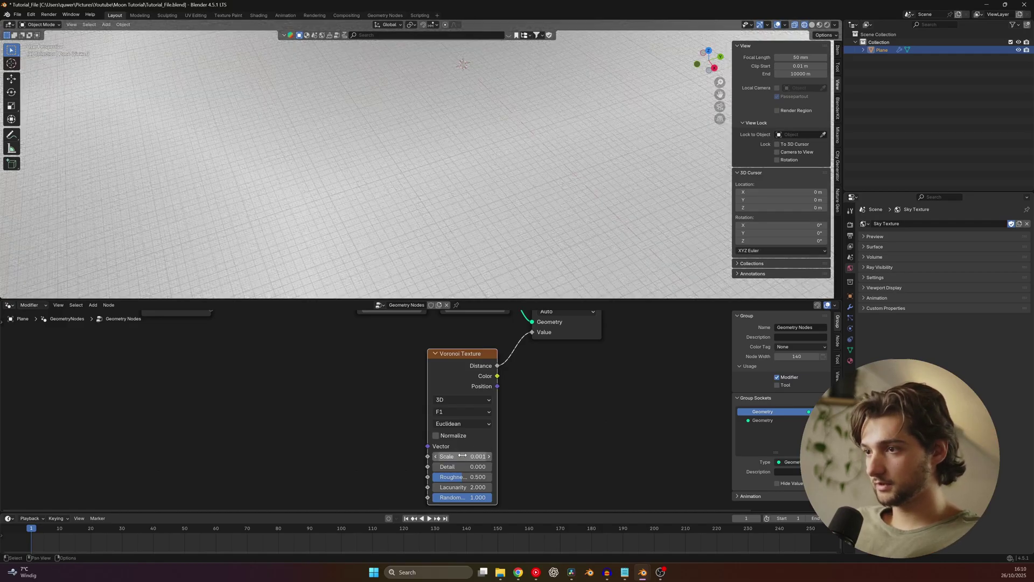
scroll(407, 206, "down", 5)
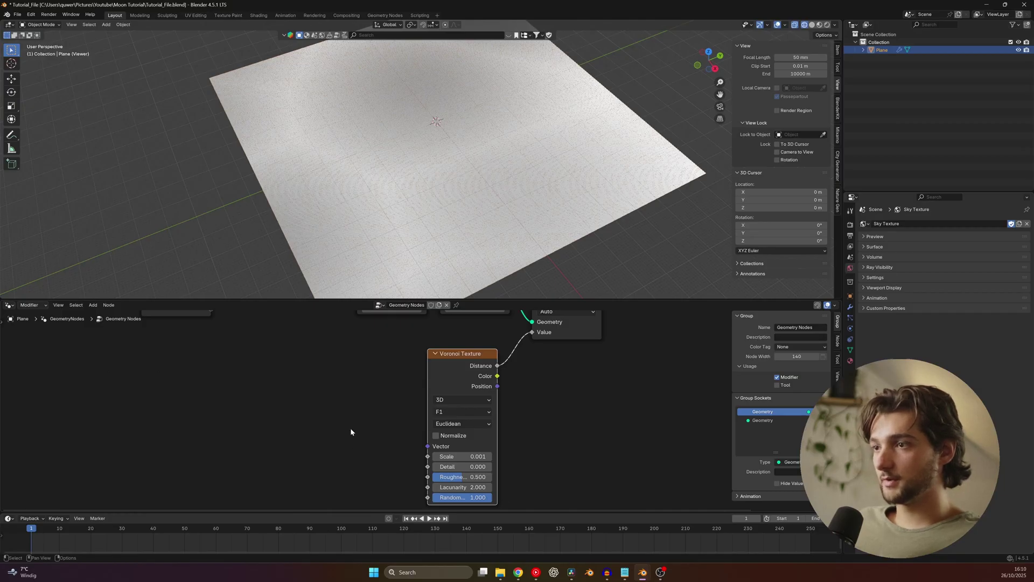
Step: Add a Position node ahead of the Voronoi Texture node, leaving space between them
key("shift+a")
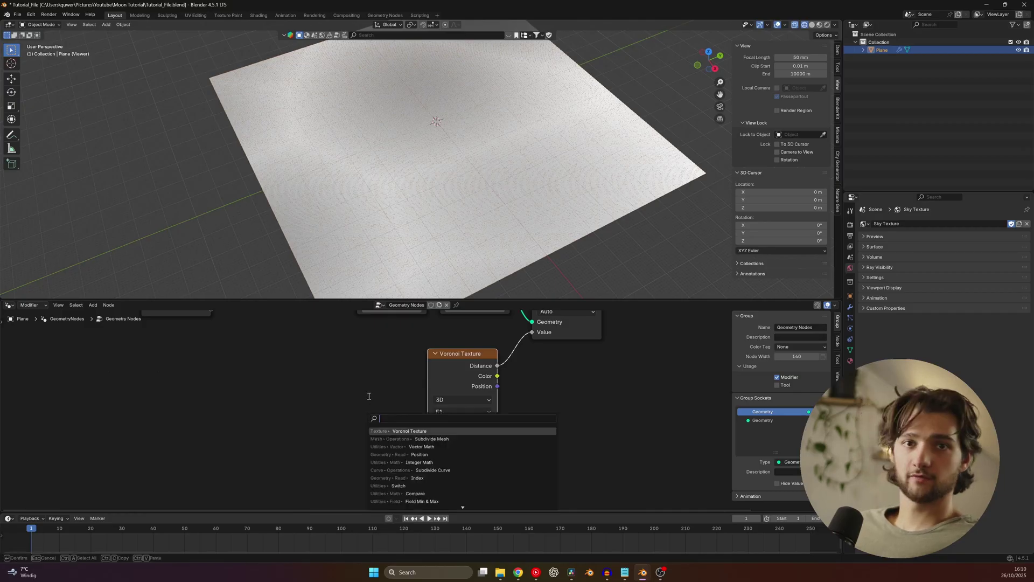
type("pos")
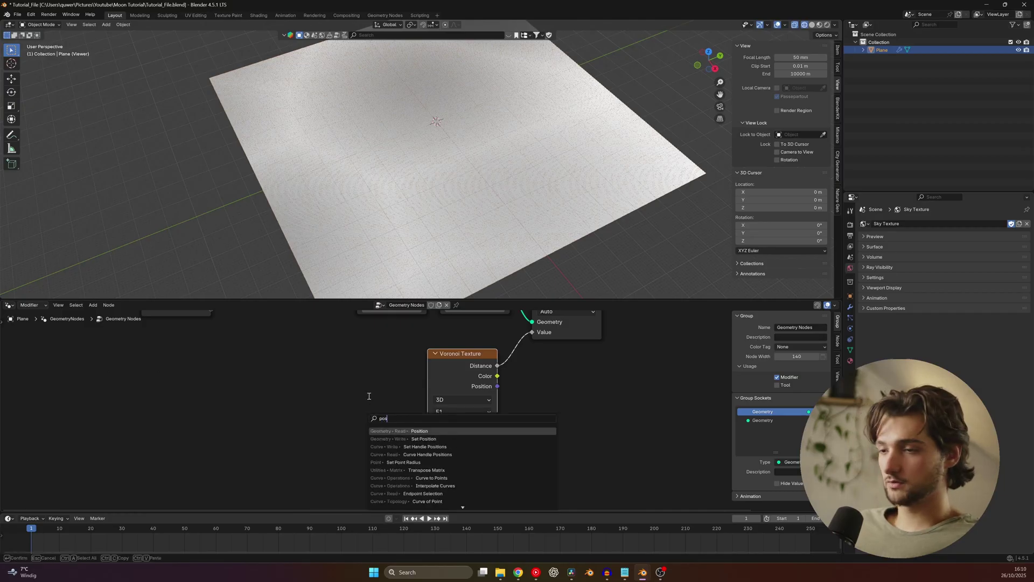
left_click(410, 430)
left_click(229, 405)
left_click_drag(260, 418, 222, 423)
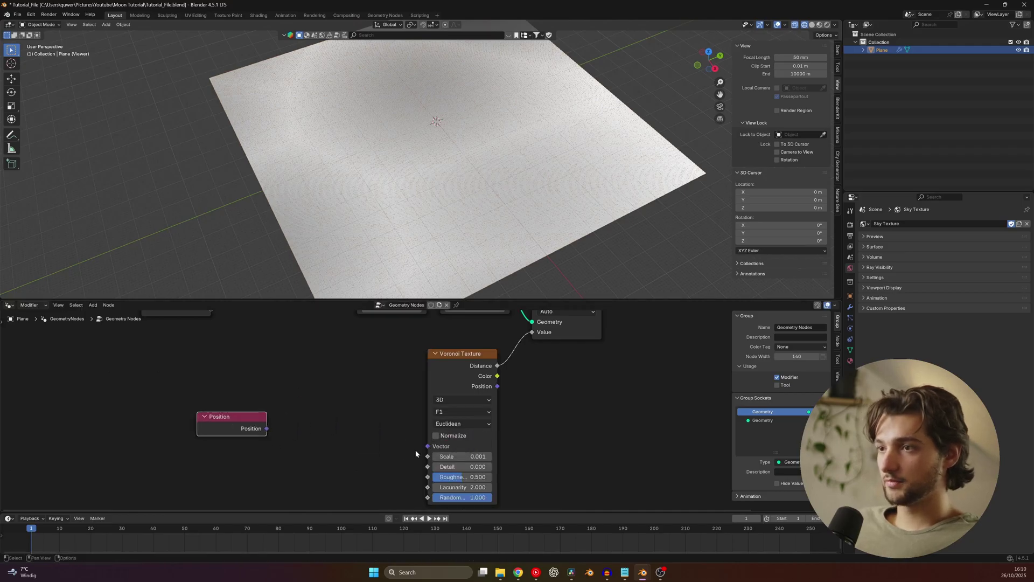
Step: Add a Vector Math node between the Position and Voronoi Texture nodes and set its operation to Divide
key("shift+a")
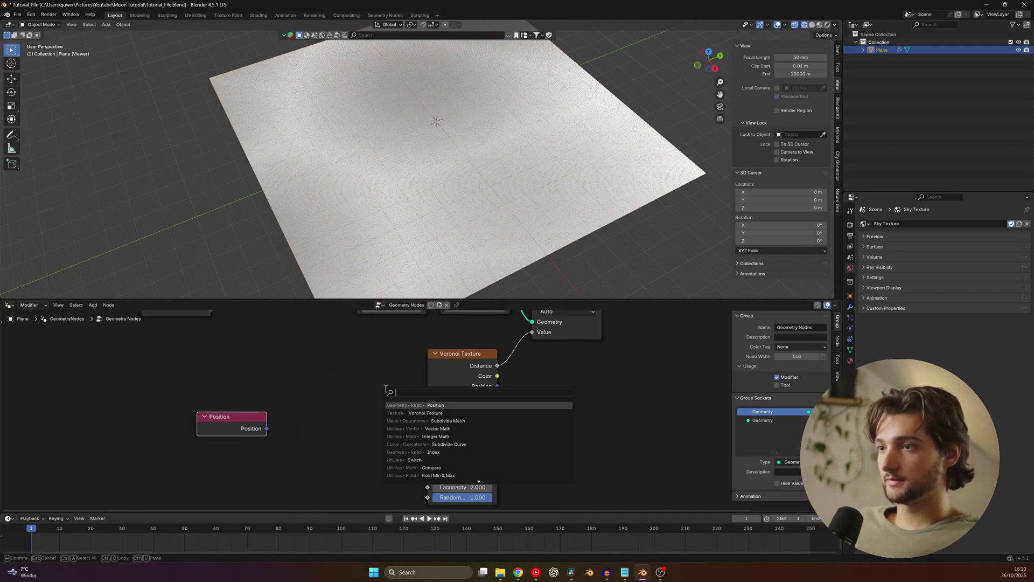
type("math")
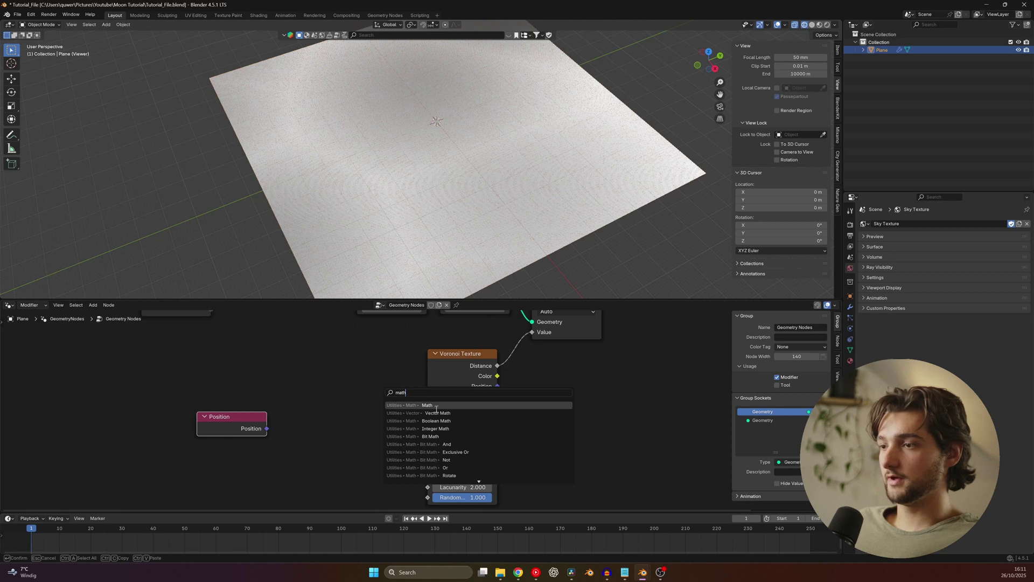
left_click(437, 413)
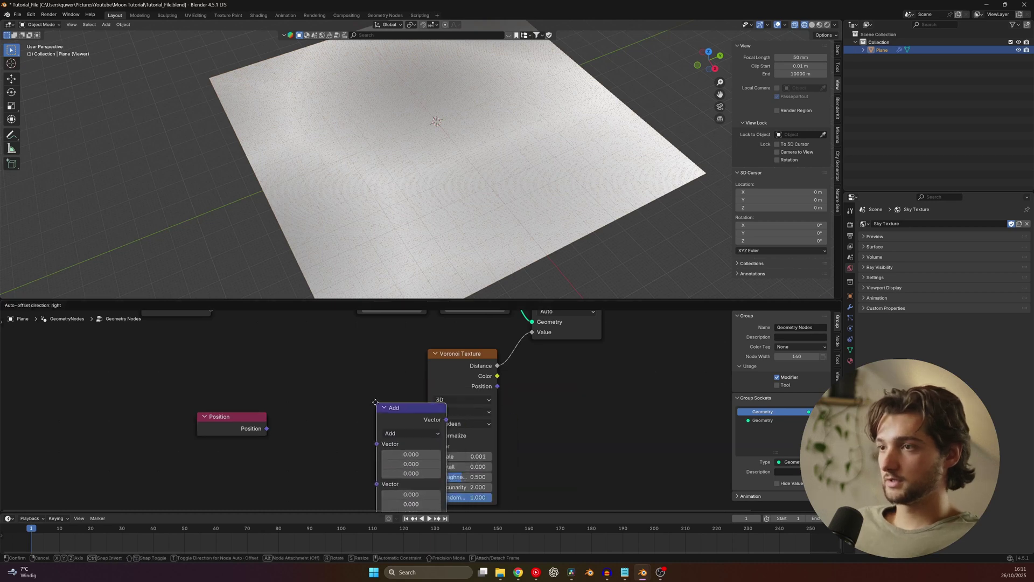
left_click(312, 384)
left_click(347, 410)
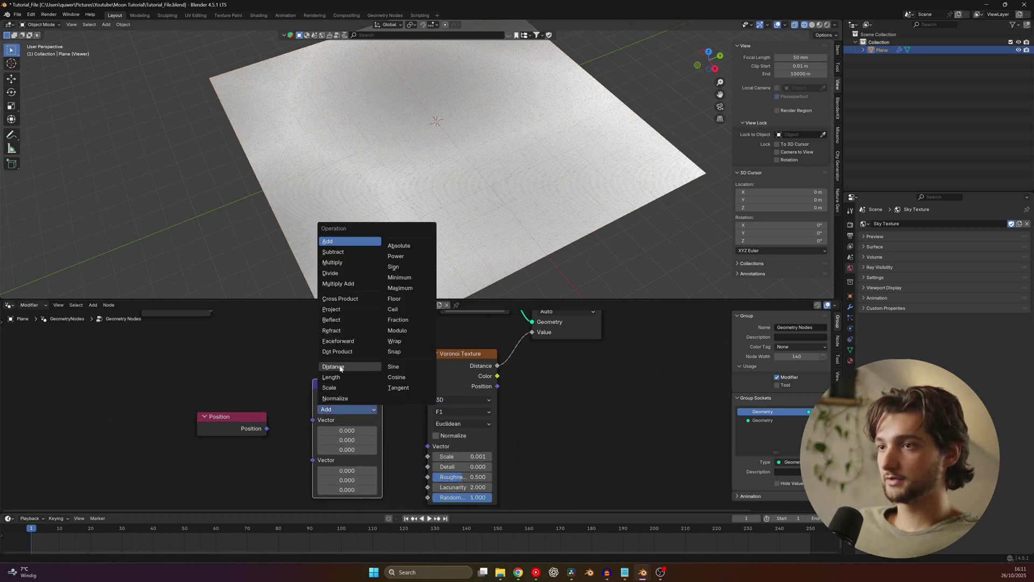
left_click(340, 368)
left_click(332, 410)
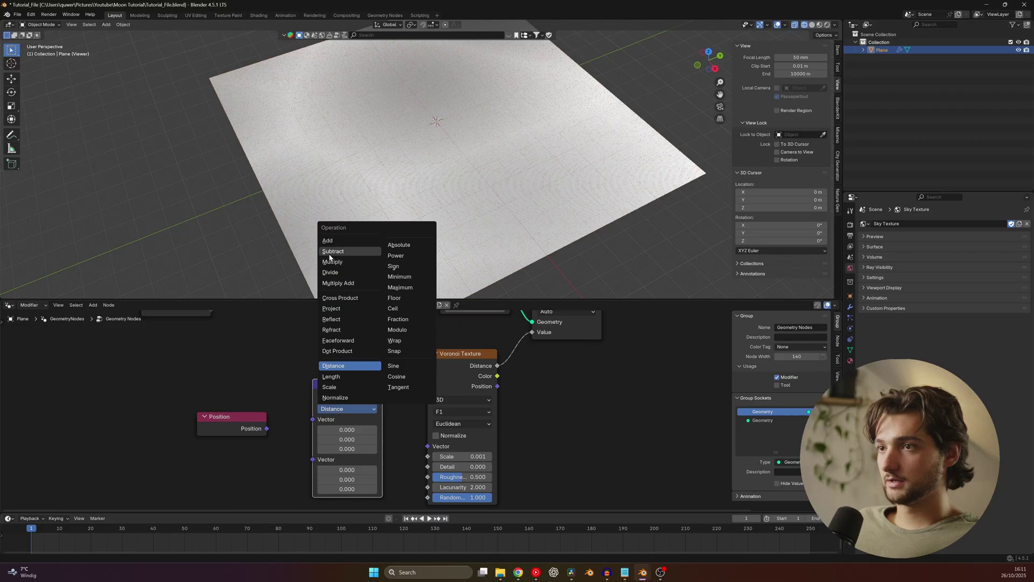
left_click(331, 272)
Step: Connect Position through the Divide node into the Voronoi Texture's Vector input, dividing by 3000 on all three axes
left_click_drag(267, 428, 313, 420)
left_click(363, 436)
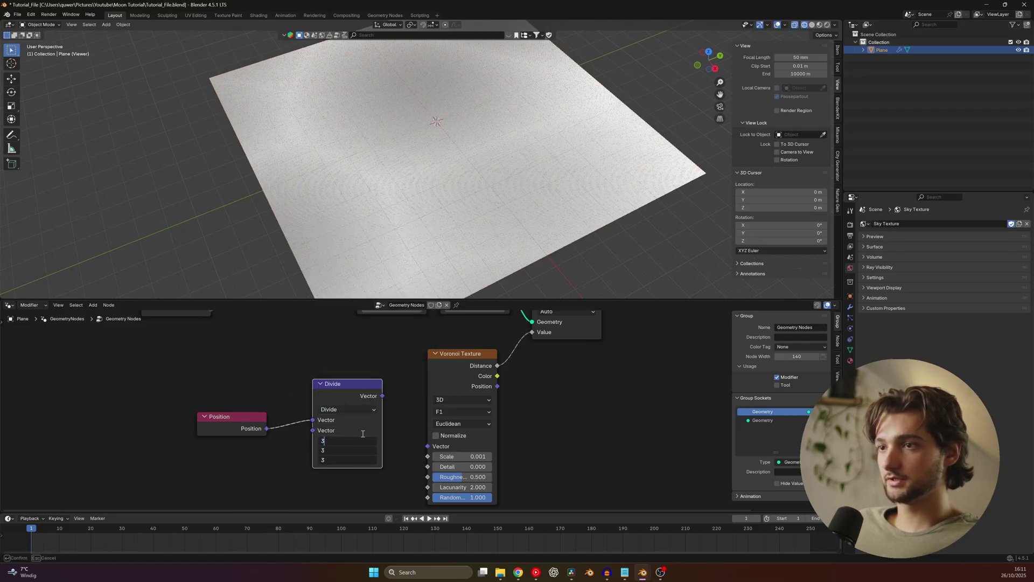
key("Return")
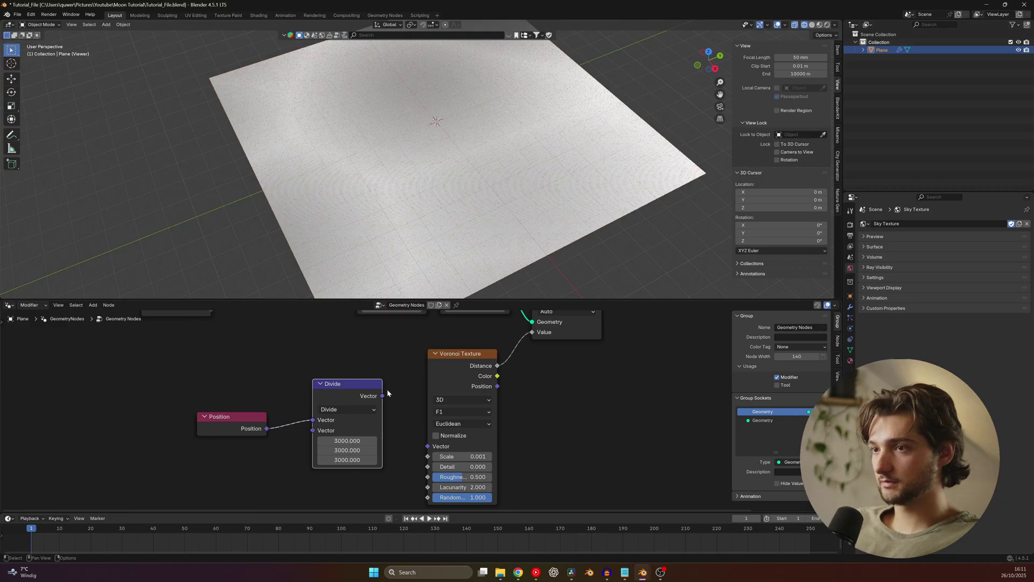
left_click_drag(382, 396, 492, 456)
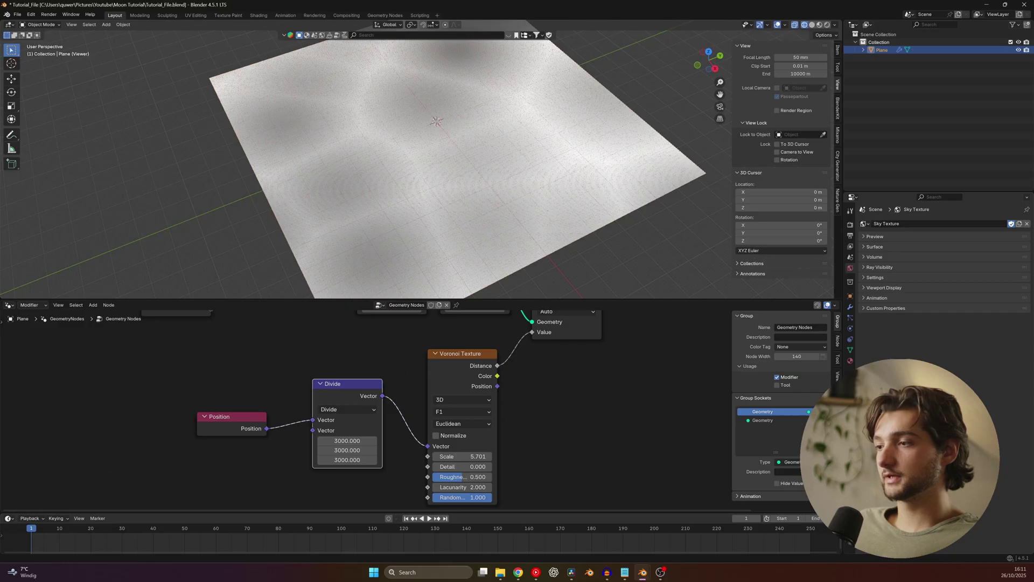
Step: Try higher Voronoi Texture scales, and settle on a scale of 2
mouse_move(462, 456)
left_mouse_down()
mouse_move(485, 456)
mouse_move(474, 456)
left_mouse_up()
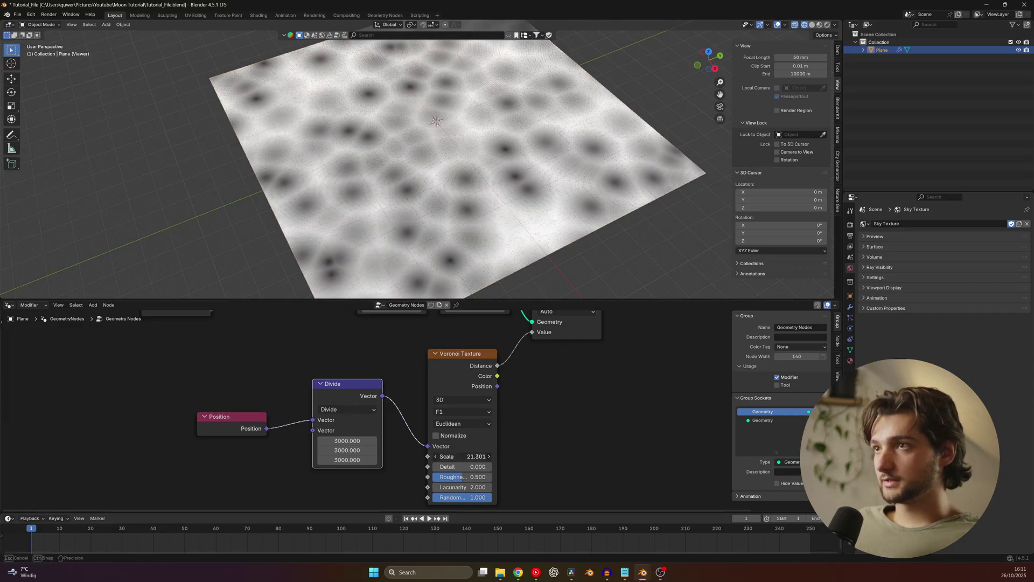
left_click(469, 458)
type("2")
key("Return")
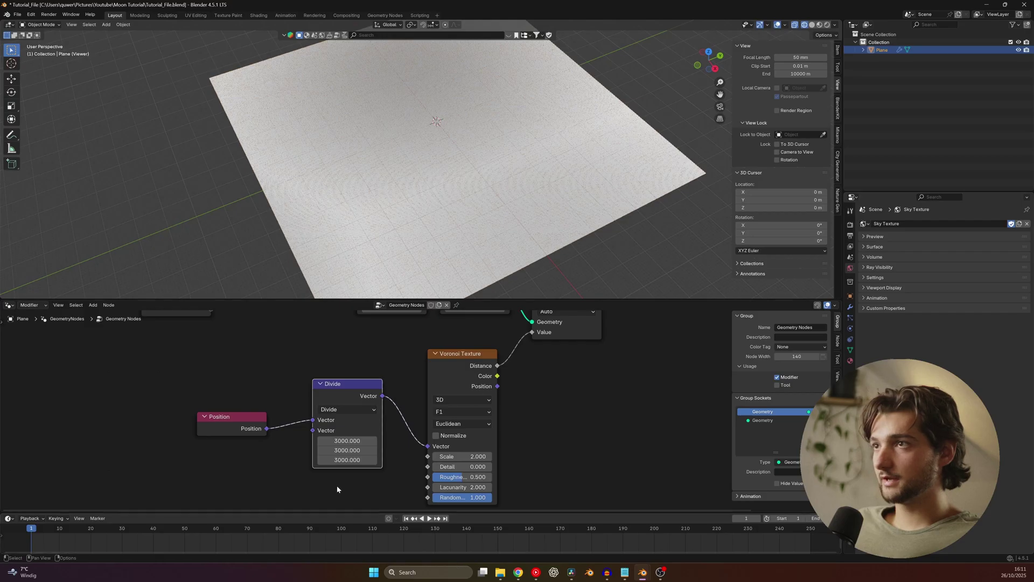
Step: Insert a Map Range node between the Voronoi Texture and the Viewer, with From Max set to 0.5
scroll(344, 475, "down", 5)
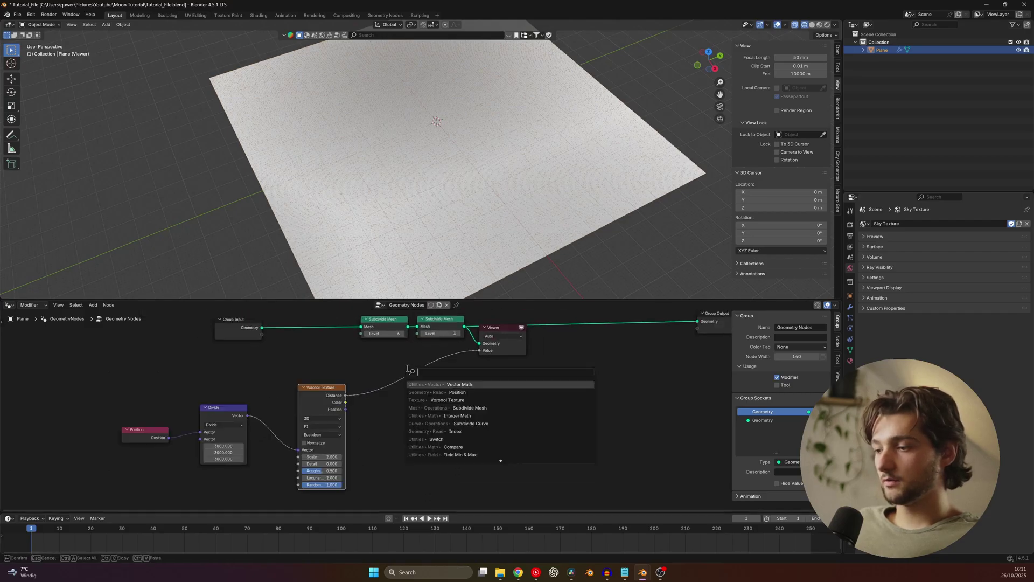
type("map")
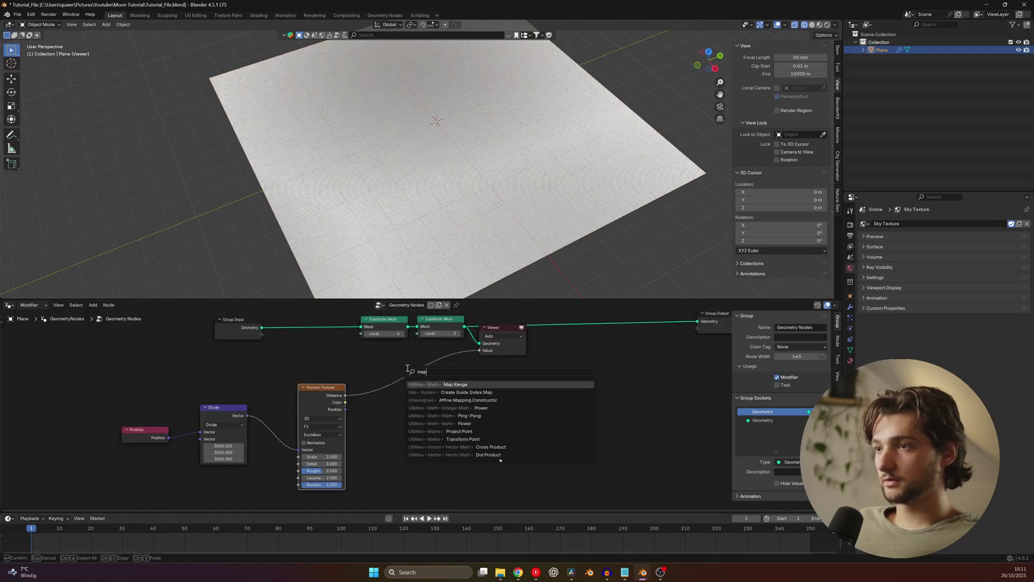
key("Return")
left_click(428, 410)
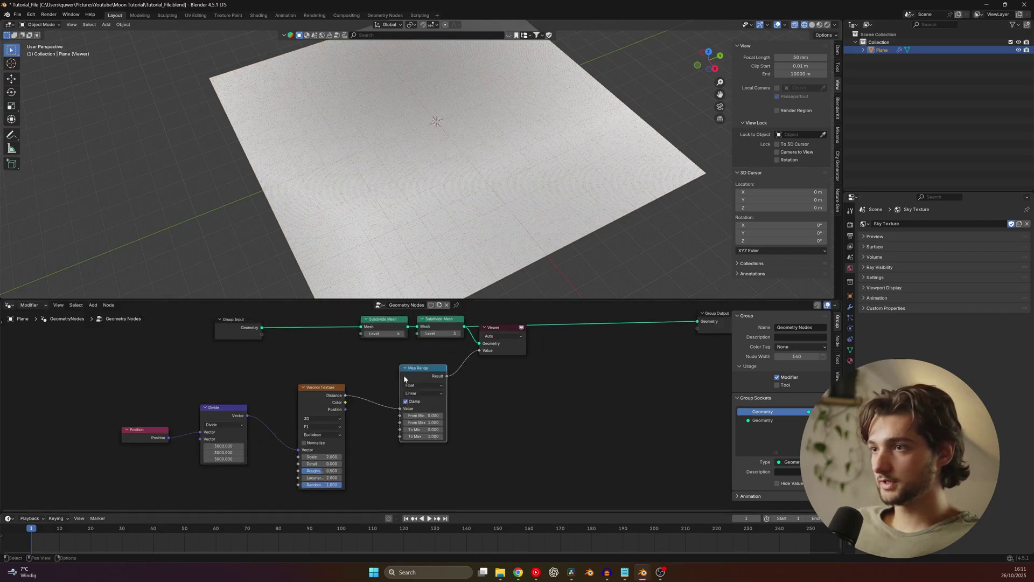
scroll(428, 410, "up", 1)
left_click(404, 427)
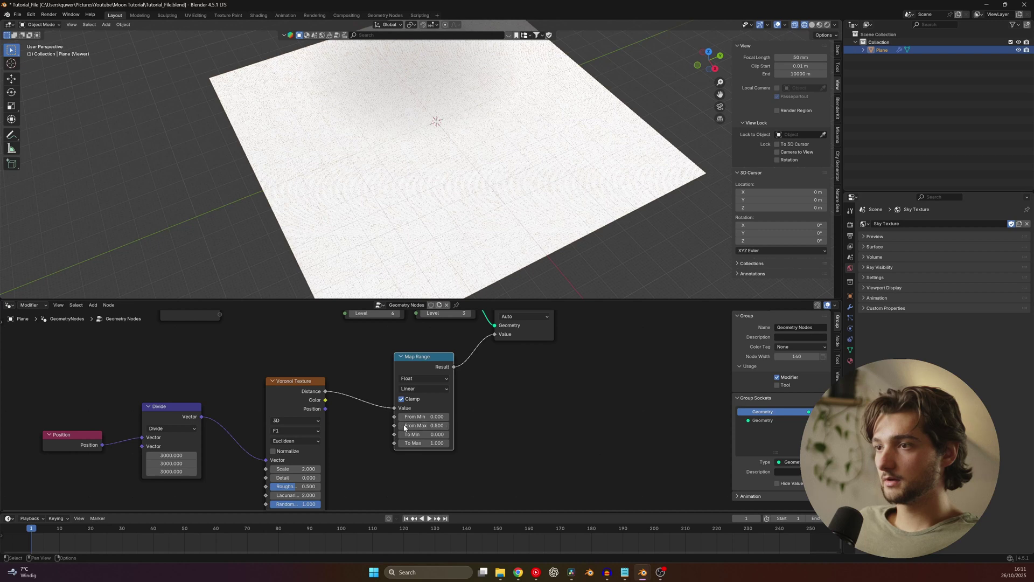
Step: Insert a Math node set to Subtract between the Voronoi Texture and Map Range nodes, with a value of 0.42
key("shift+a")
type("math")
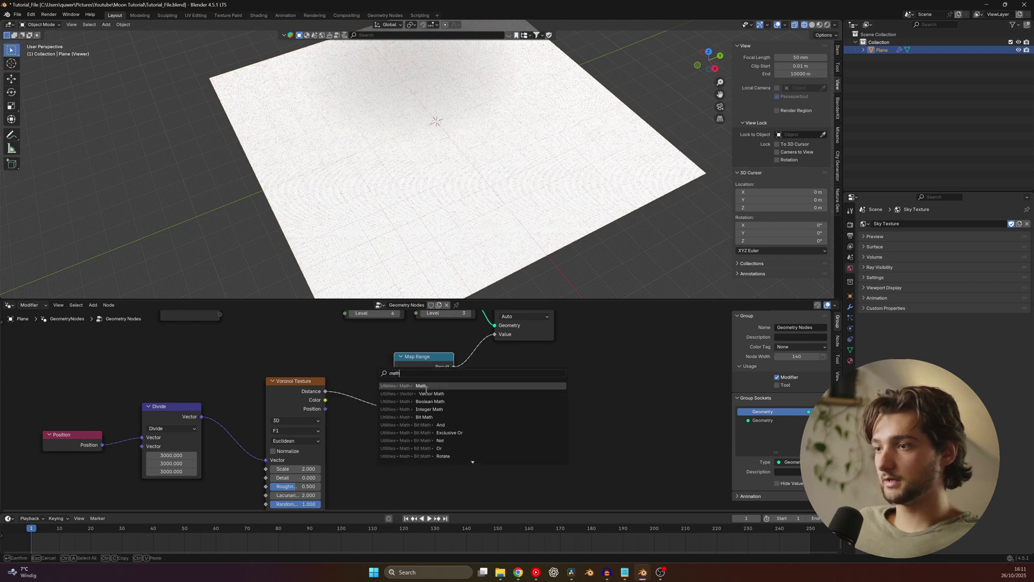
left_click(422, 386)
left_click(385, 402)
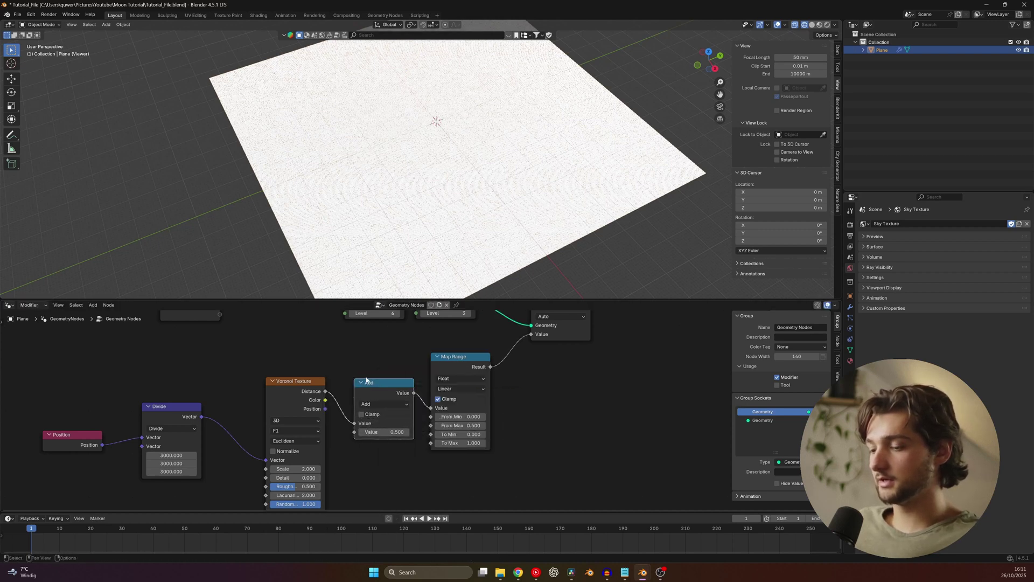
left_click(384, 404)
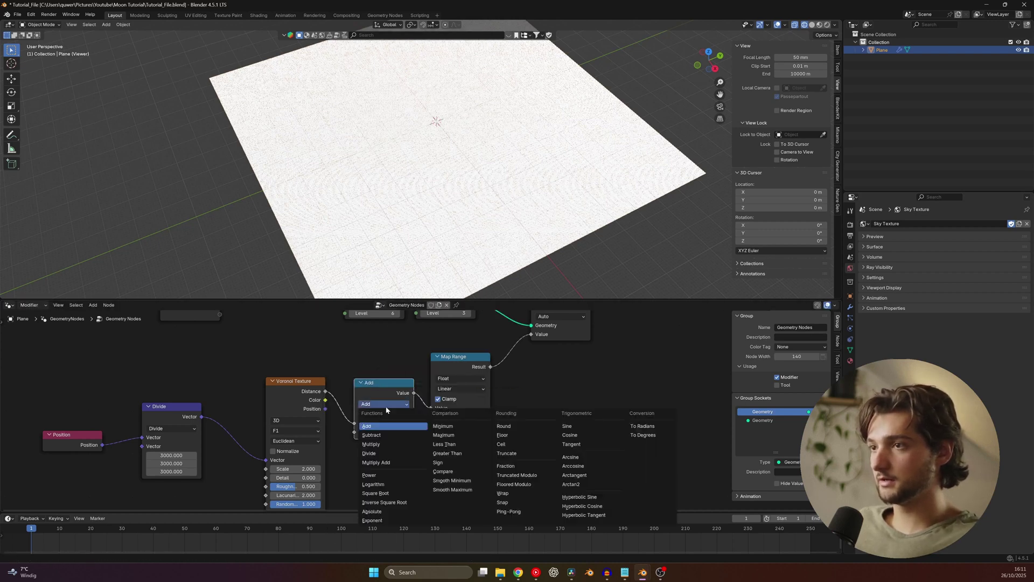
left_click(383, 435)
mouse_move(396, 432)
left_mouse_down()
mouse_move(415, 432)
mouse_move(388, 431)
mouse_move(405, 431)
left_mouse_up()
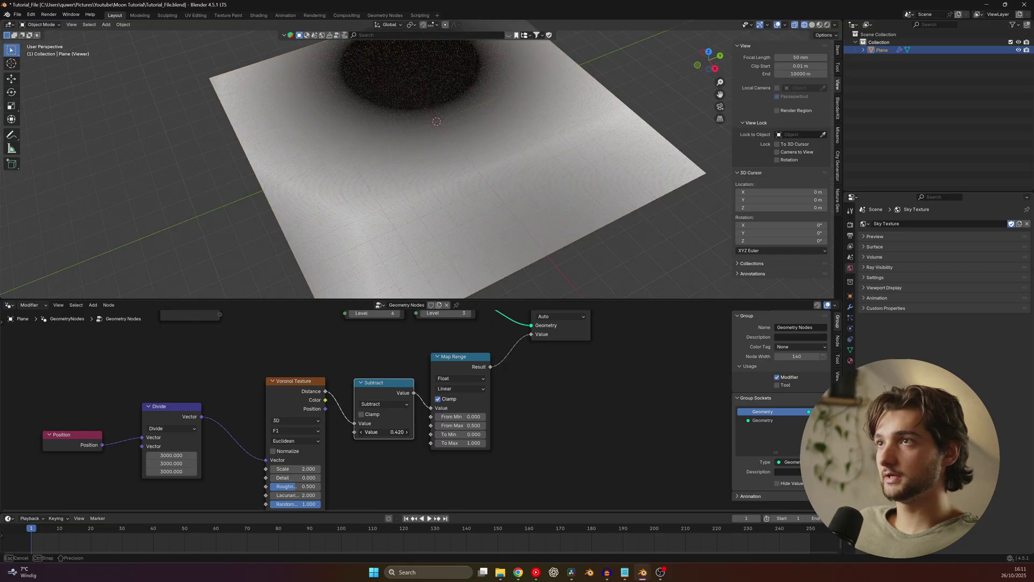
Step: Set the Map Range's From Max to 0.2 and move the node down to line up with the Subtract node
left_click(438, 426)
left_click(438, 426)
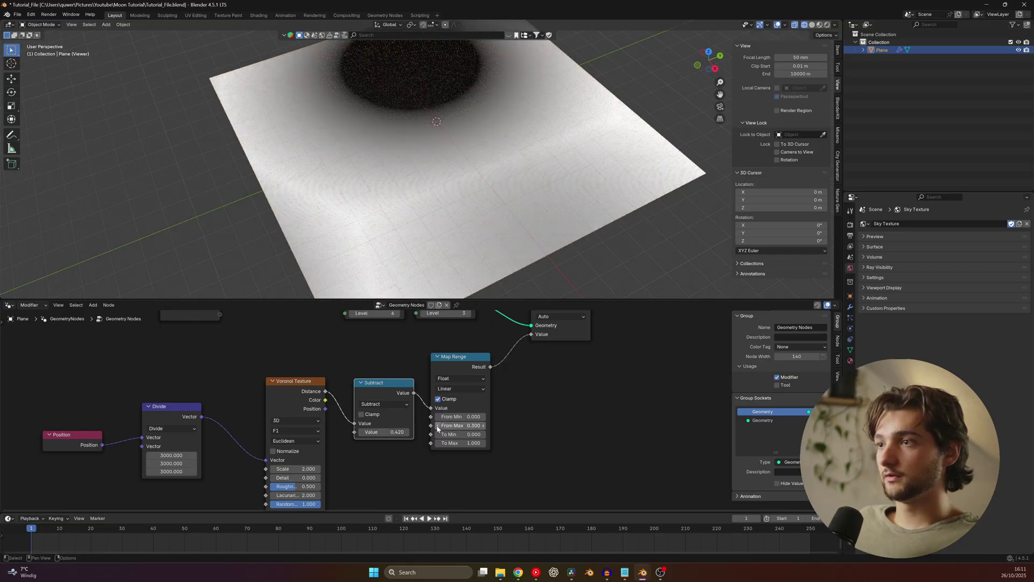
left_click(438, 426)
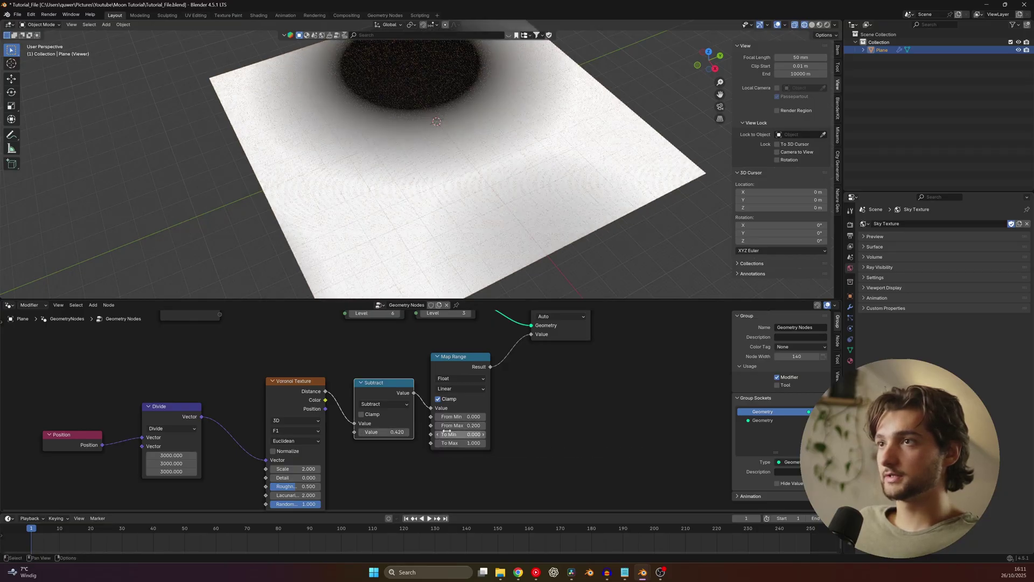
scroll(452, 430, "up", 1)
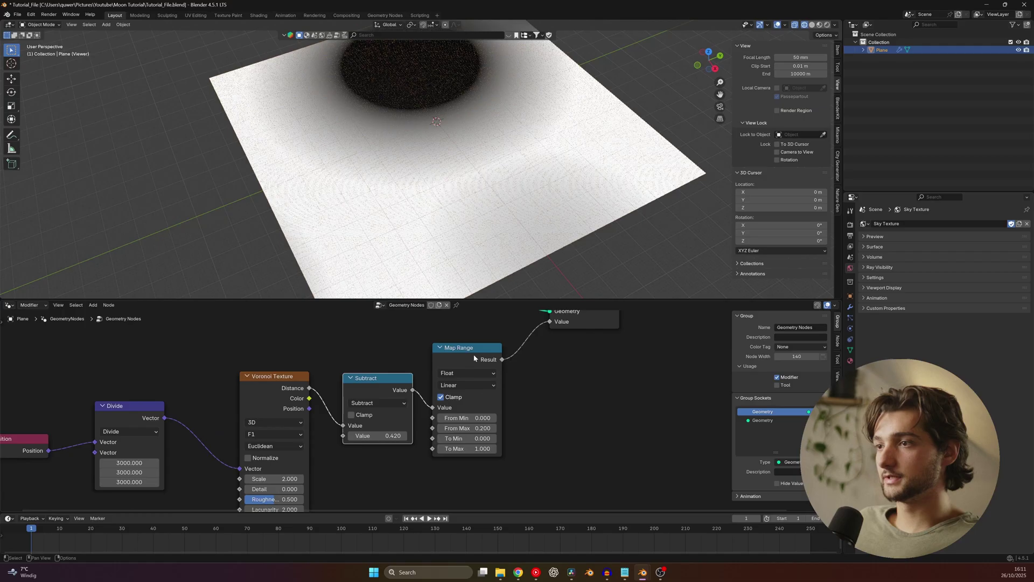
left_click_drag(472, 357, 467, 397)
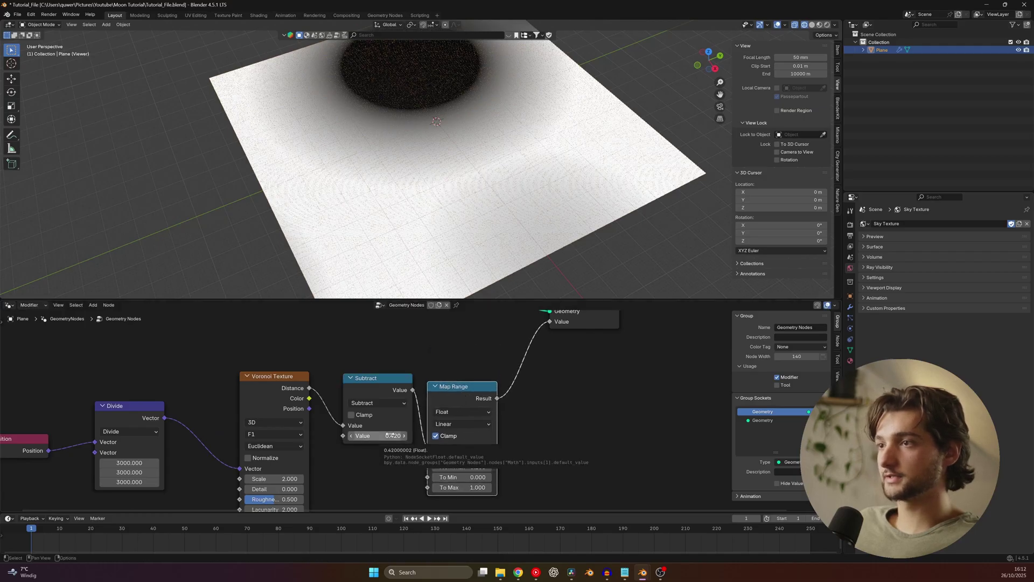
Step: Set the Subtract node's value to 0.4
left_click_drag(390, 436, 364, 436)
left_click(391, 435)
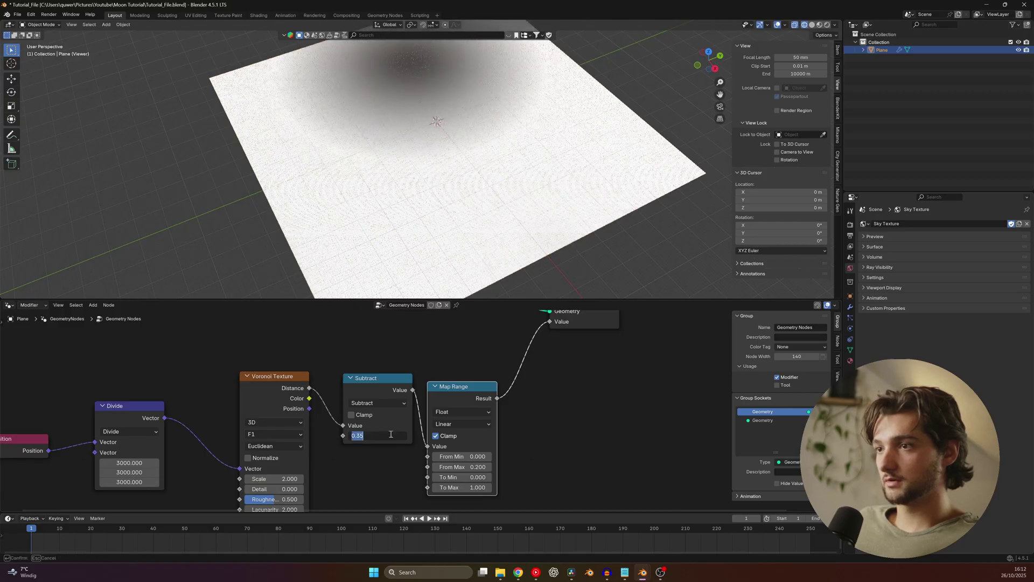
type("0.1")
key("Return")
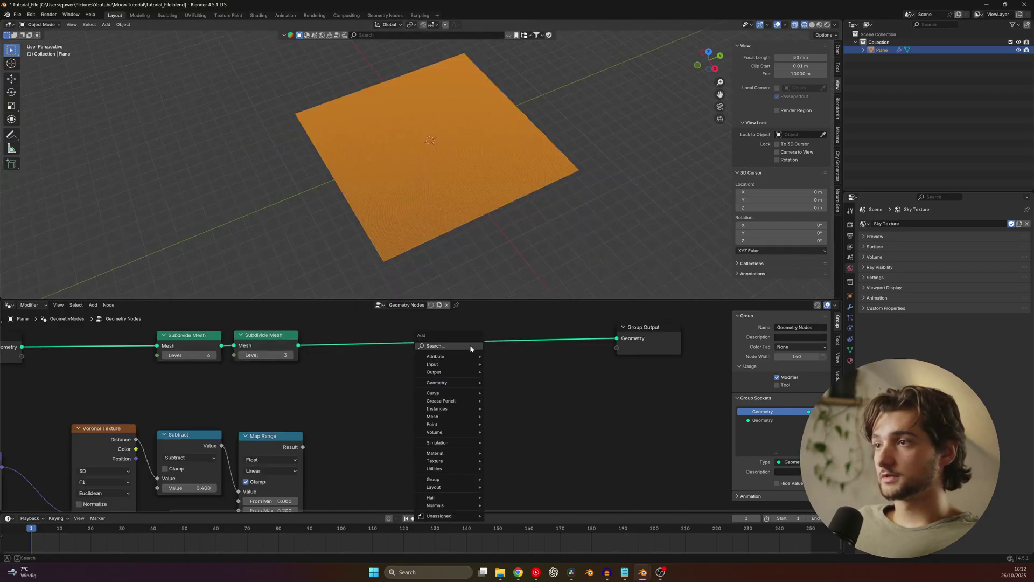
Step: Insert a Set Position node between the second Subdivide Mesh node and the Group Output
type("set")
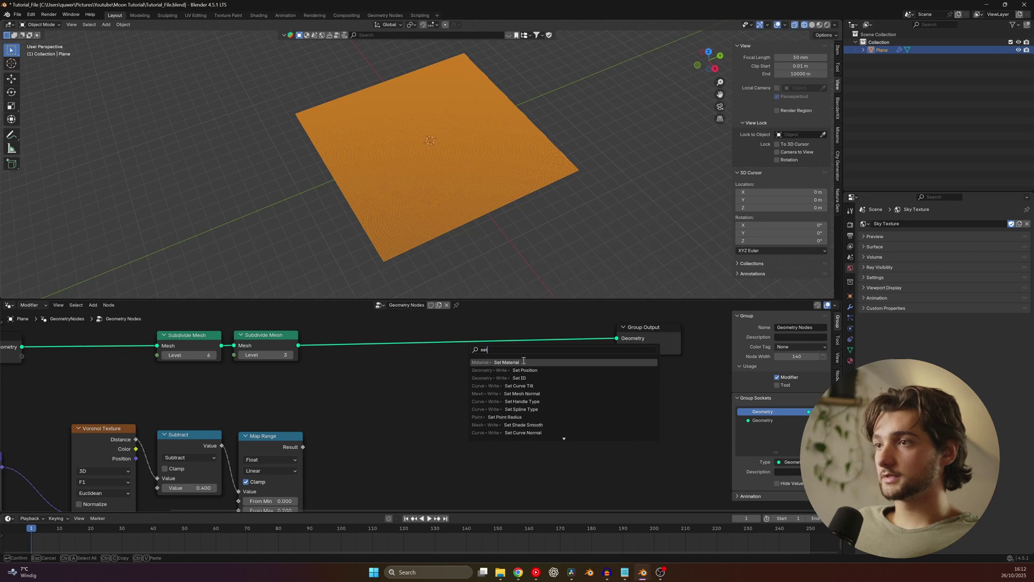
left_click(526, 370)
left_click(522, 341)
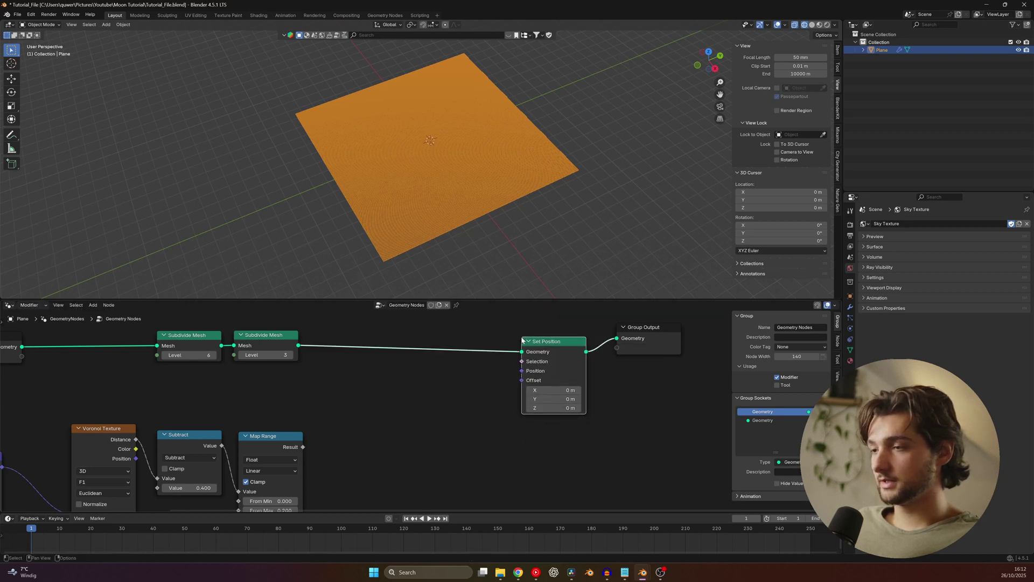
key("shift+a")
key("Escape")
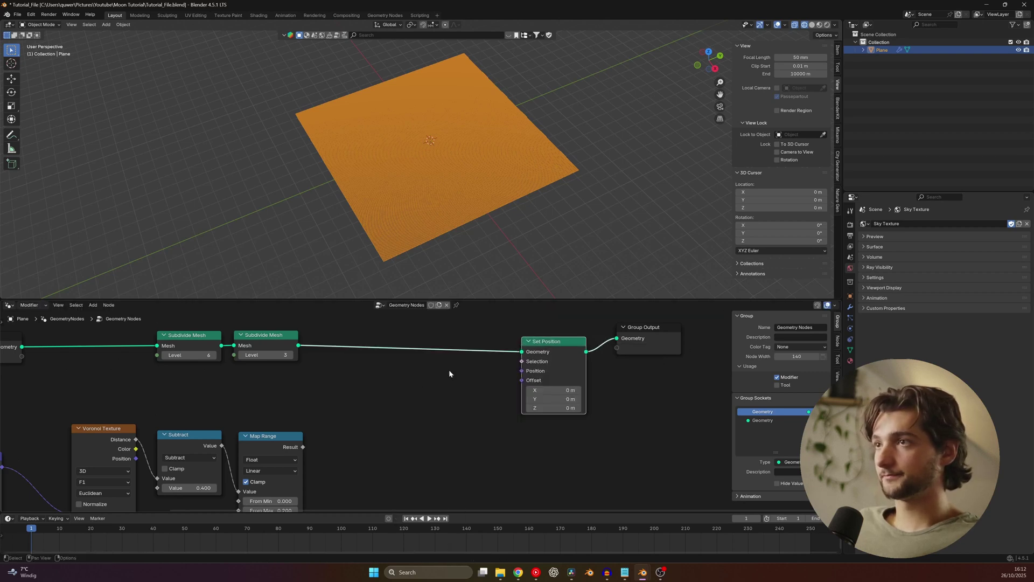
Step: Connect the Map Range's Result to the Set Position node's Offset input
middle_click_drag(194, 453, 305, 394)
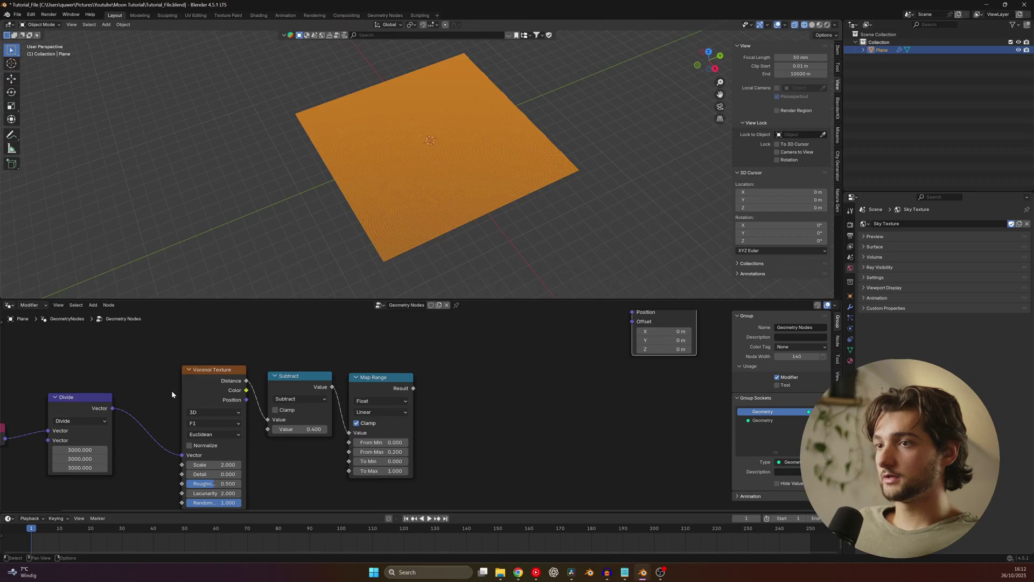
scroll(171, 395, "down", 2)
left_click_drag(370, 408, 542, 354)
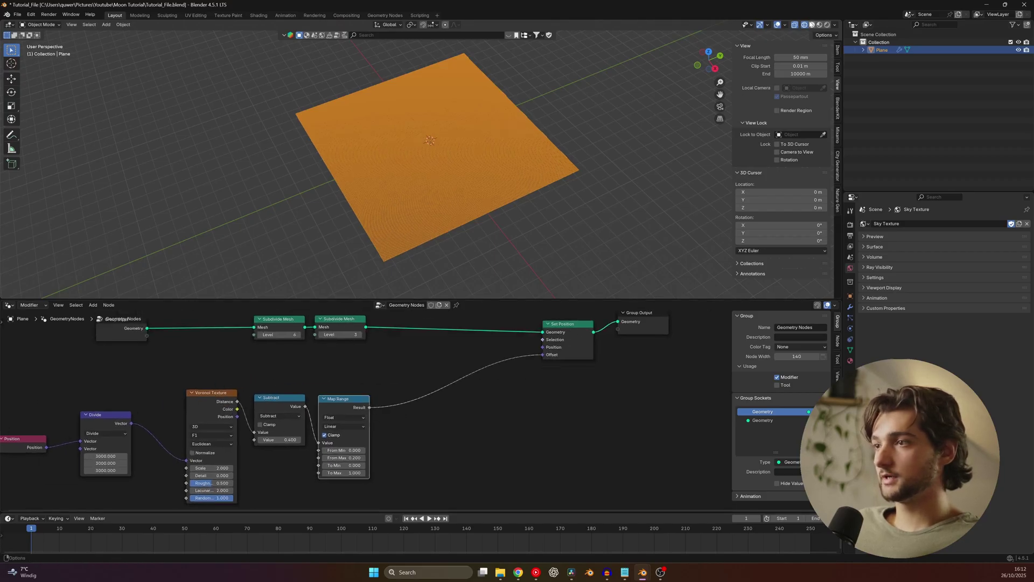
Step: Insert a Vector Math node set to Multiply between the Map Range and Set Position nodes
scroll(502, 376, "up", 2)
middle_click_drag(477, 205, 495, 162)
key("shift+a")
left_click(551, 364)
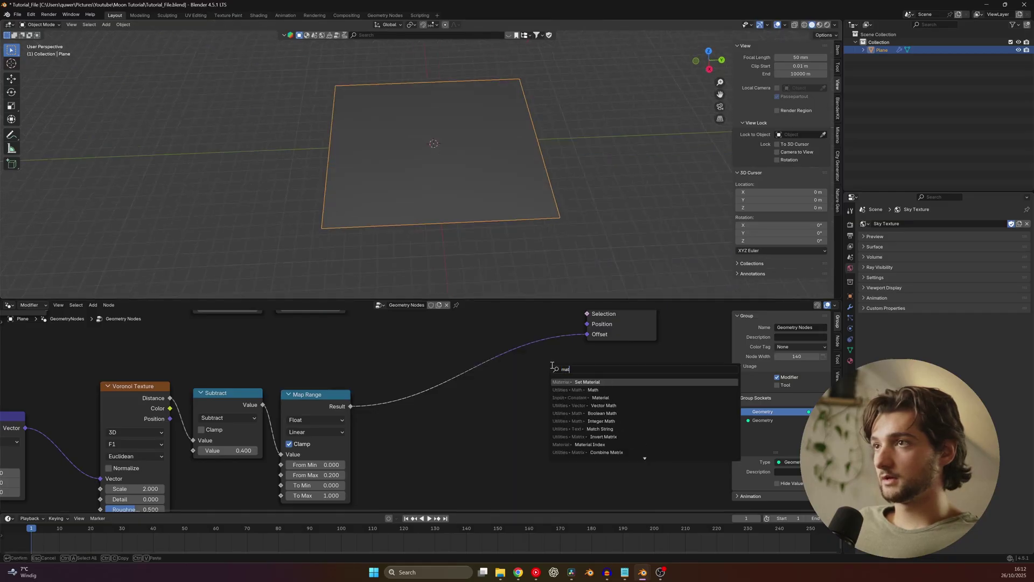
type("h")
left_click(608, 389)
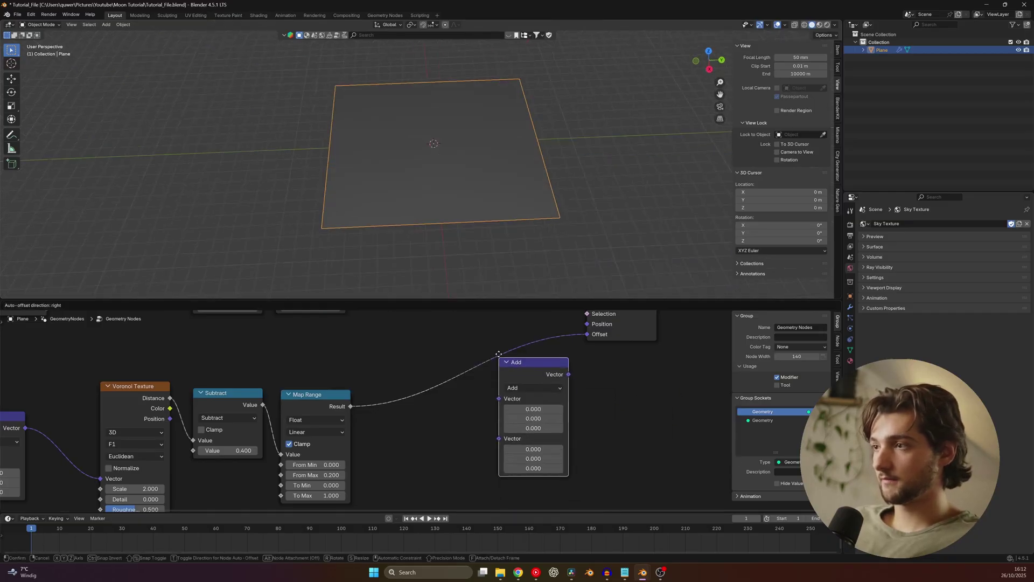
left_click(483, 334)
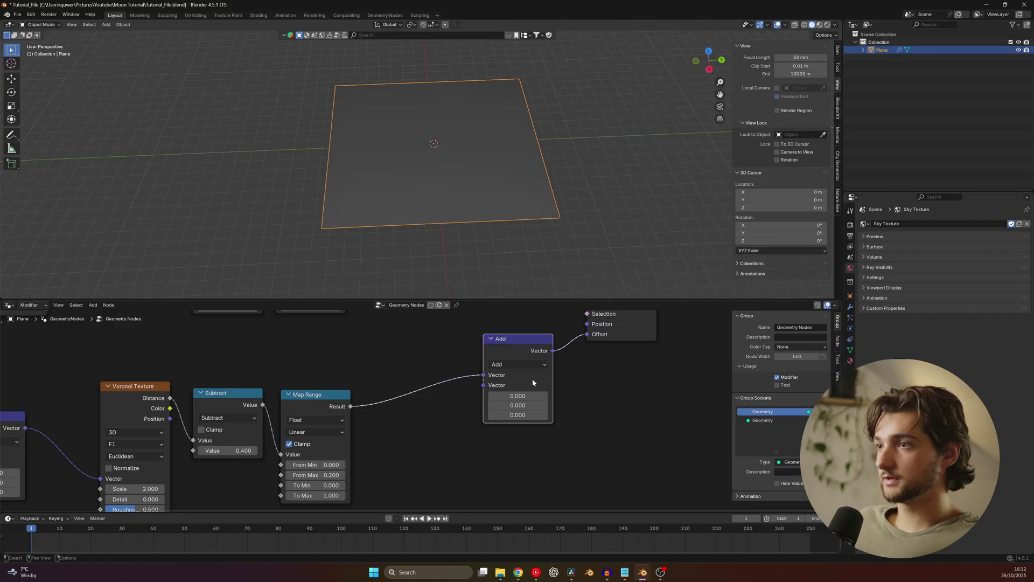
left_click(520, 365)
left_click(503, 410)
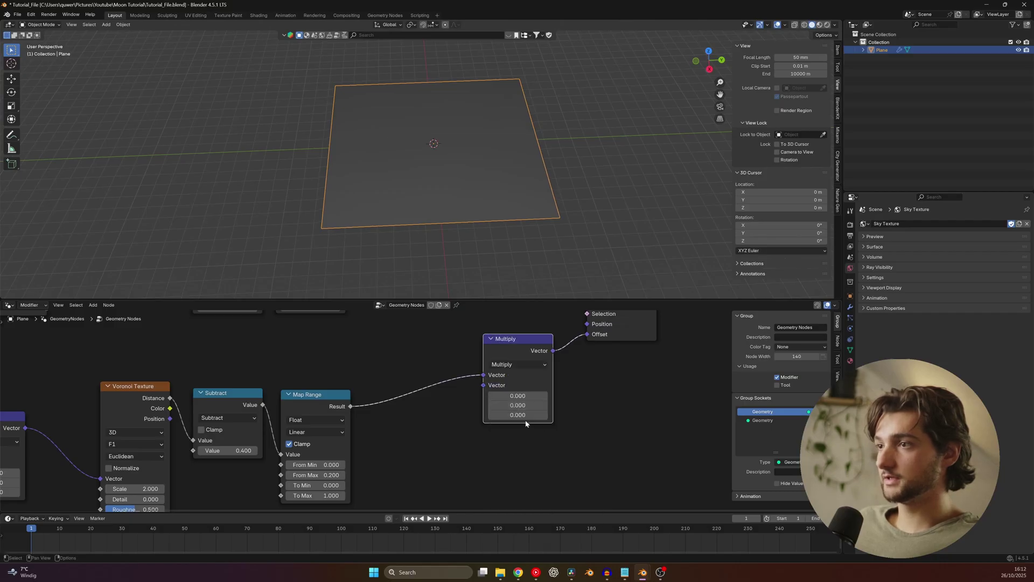
Step: Set the Z value of the Multiply node's second vector to 100
left_click_drag(518, 415, 596, 415)
left_click(519, 413)
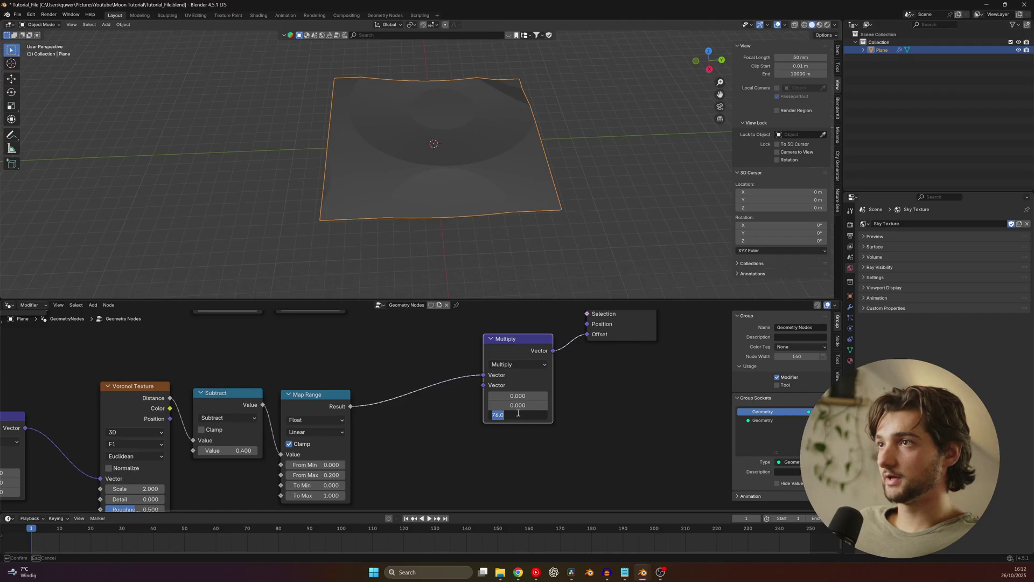
type("100")
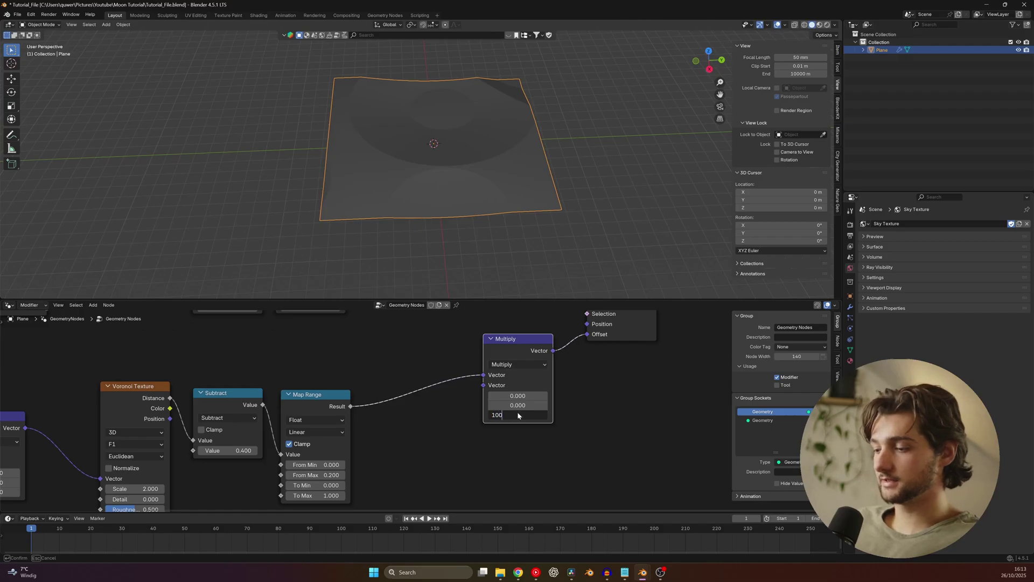
key("Return")
Step: Set the Subtract node's value to 0.1
middle_click_drag(464, 203, 480, 211)
left_click_drag(232, 450, 198, 451)
left_click(237, 450)
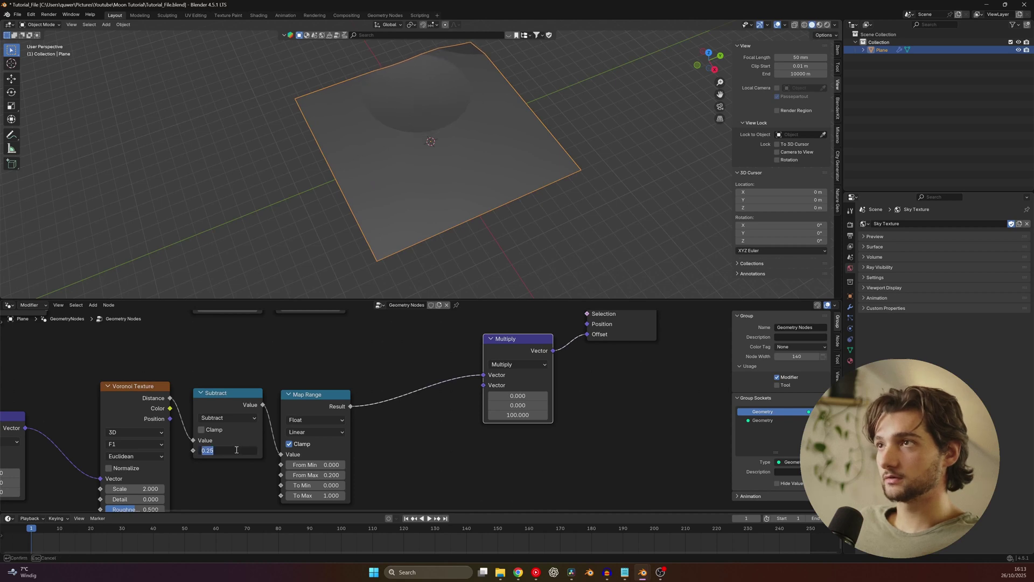
key("Return")
Step: Duplicate the Divide node, set the copy to Add, and insert it between the Divide node and the Voronoi Texture
middle_click_drag(156, 449, 539, 367)
left_click_drag(368, 343, 325, 380)
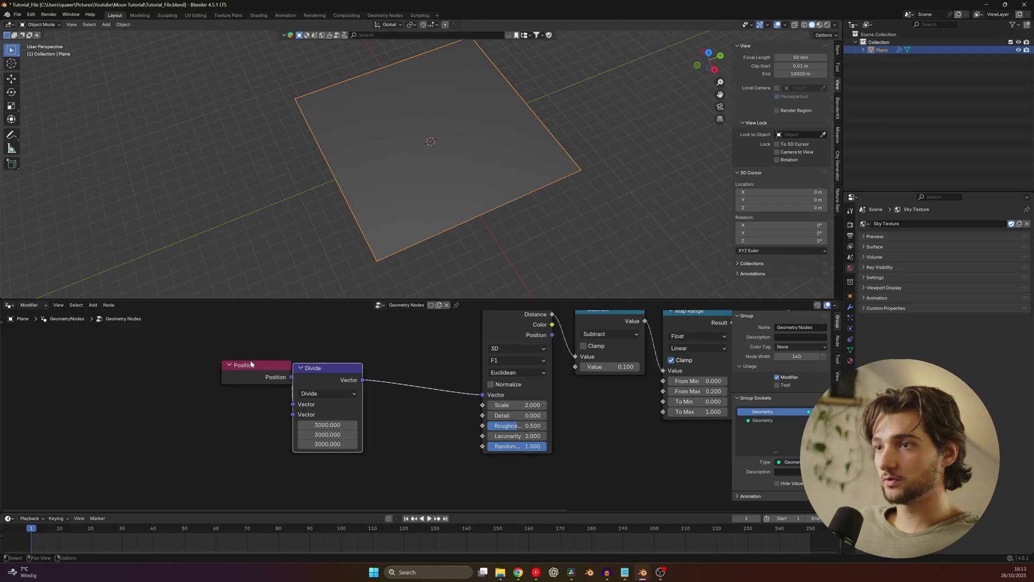
left_click_drag(251, 364, 189, 370)
left_click(330, 369)
key("shift+d")
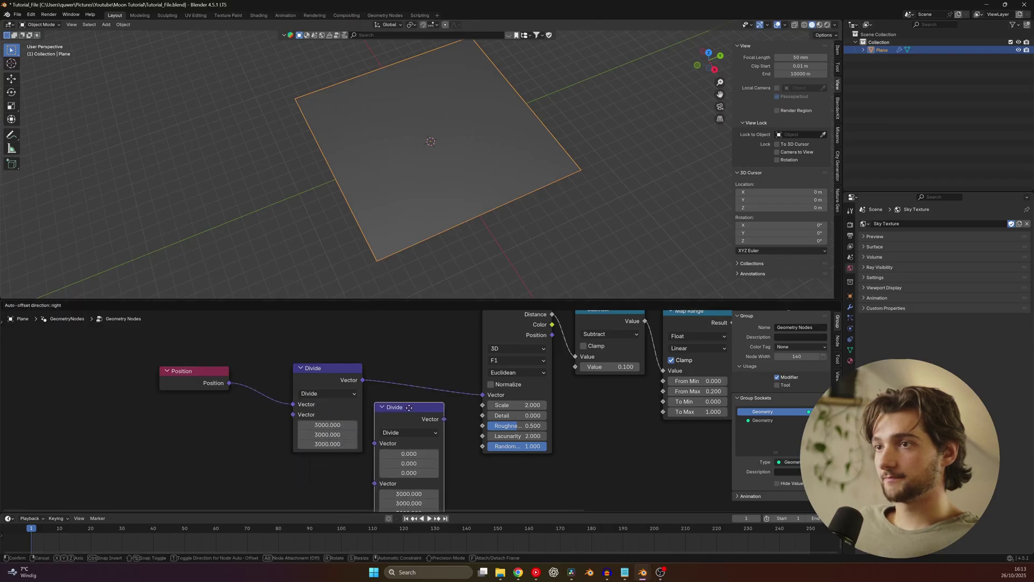
left_click(415, 403)
left_click(414, 428)
left_click(409, 261)
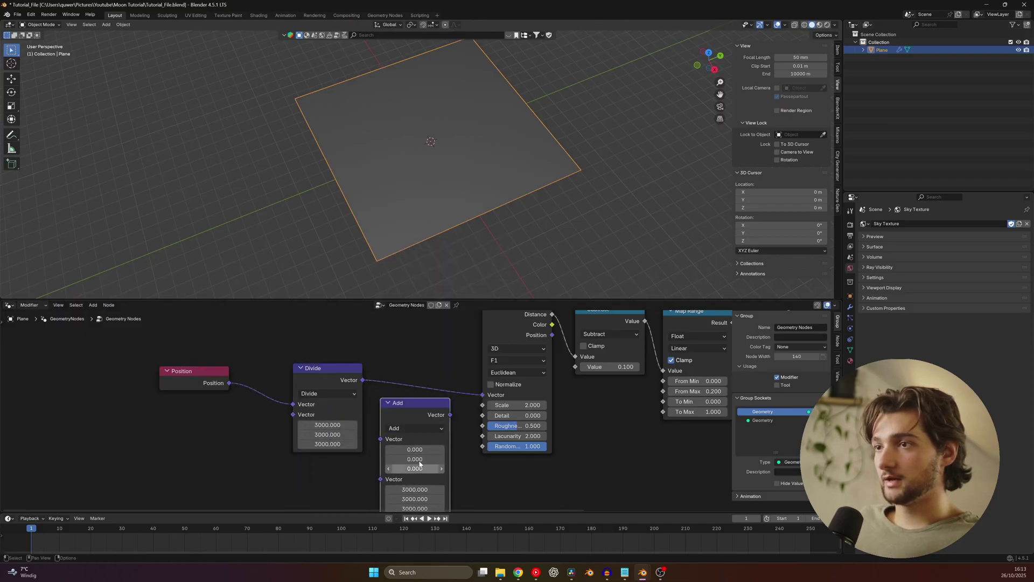
left_click_drag(414, 419, 421, 383)
Step: Set the Add node's vector to 1.180, -0.210 and 0 to reposition the crater on the plane
mouse_move(421, 424)
left_mouse_down()
mouse_move(436, 426)
mouse_move(437, 442)
mouse_move(458, 423)
mouse_move(485, 423)
mouse_move(396, 425)
mouse_move(424, 432)
mouse_move(415, 432)
left_mouse_up()
type("0")
key("Return")
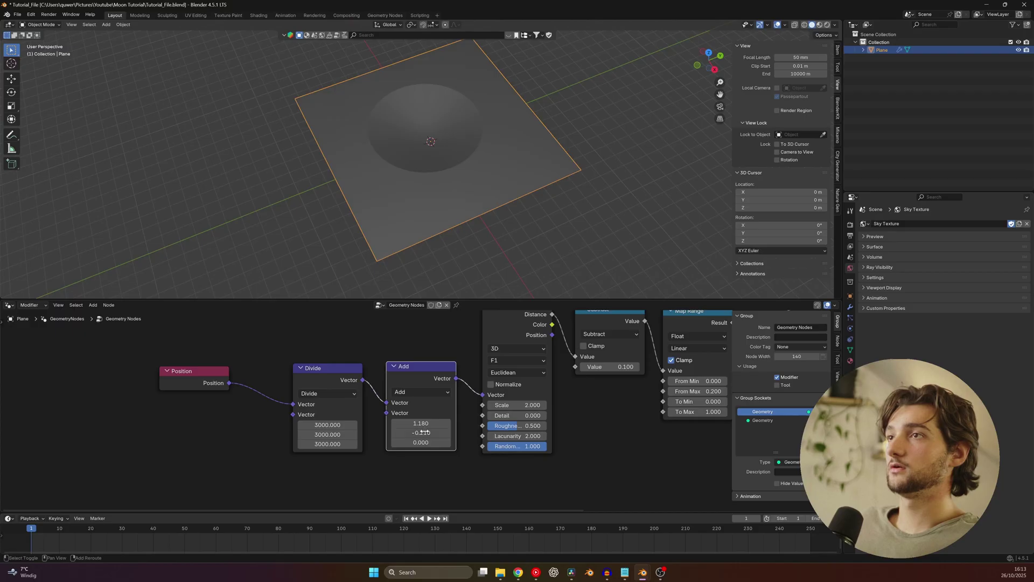
Step: Move the Position node closer to the Divide node and shift the texture chain away from the Multiply node
scroll(418, 429, "down", 3)
middle_click_drag(518, 407, 411, 398)
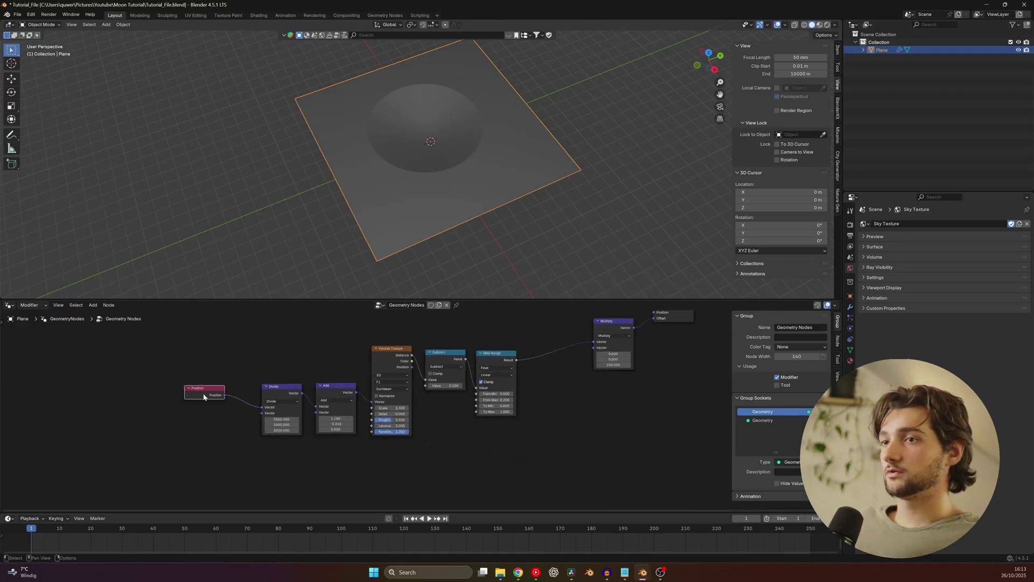
left_click_drag(206, 396, 231, 394)
left_click_drag(188, 351, 499, 449)
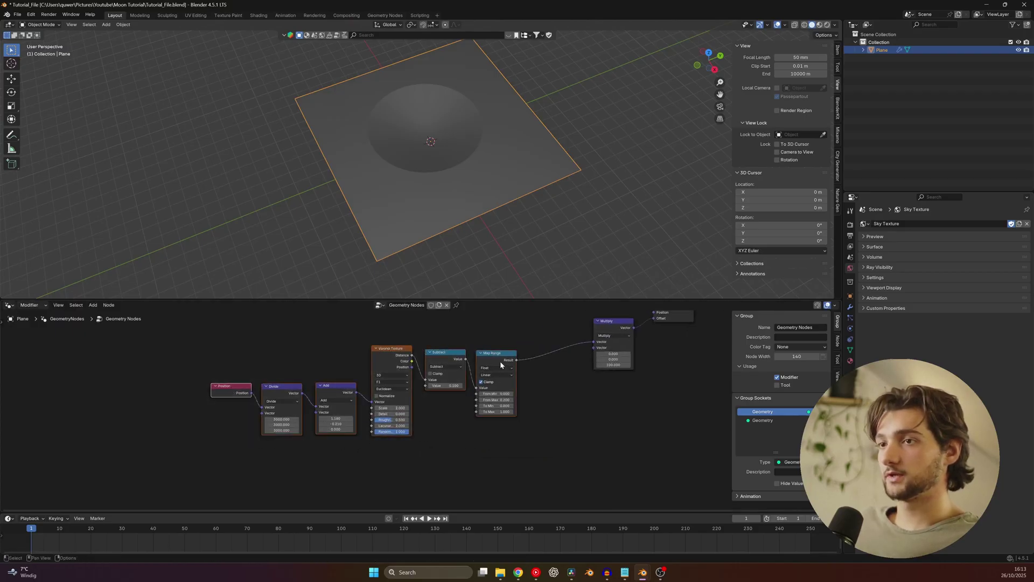
left_click_drag(500, 361, 378, 364)
Step: Insert a Float Curve node between the Map Range and Multiply nodes
key("shift+a")
left_click(477, 363)
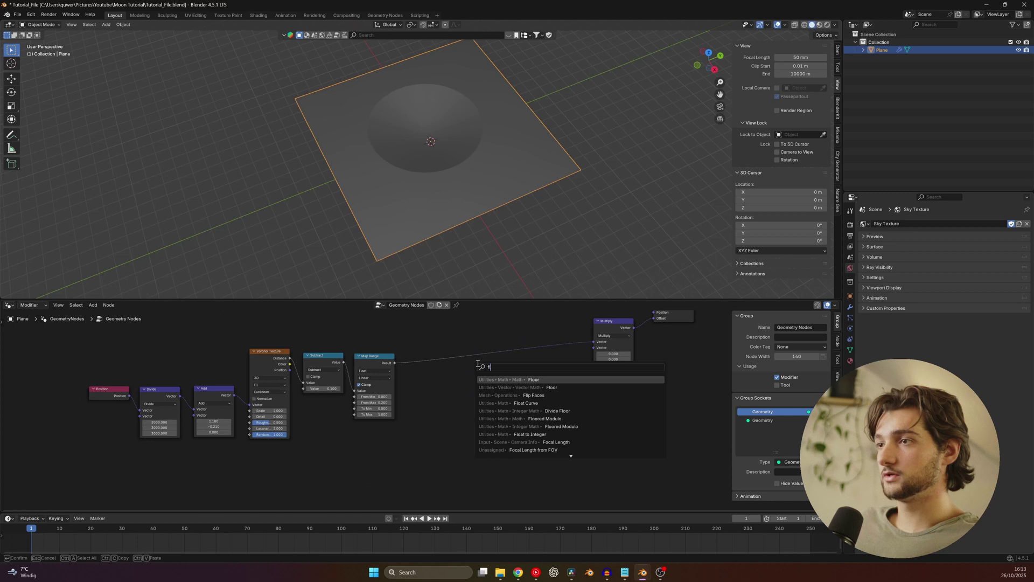
type("float")
left_click(535, 379)
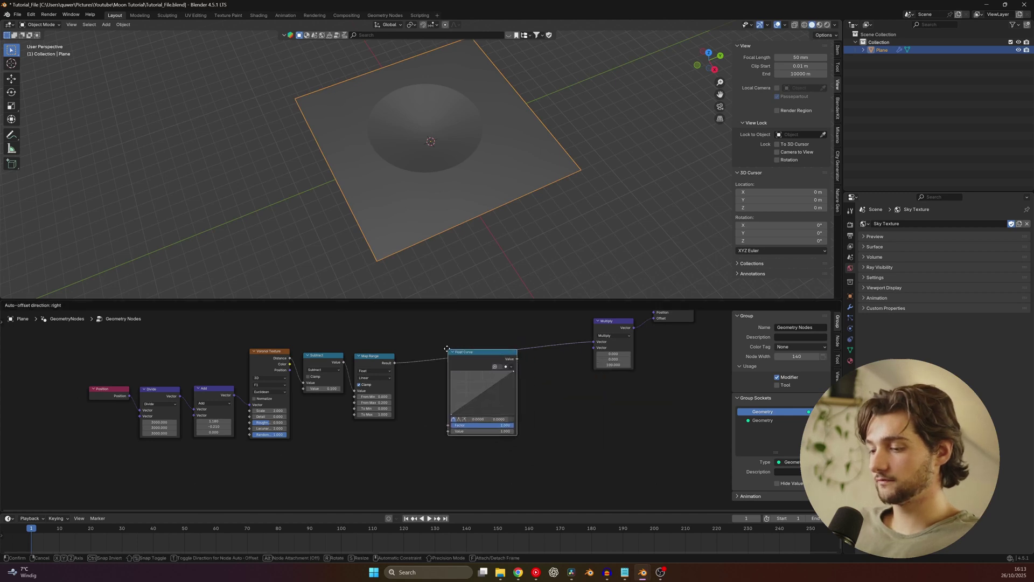
left_click(448, 351)
Step: Lower the Float Curve's end point to 0 and add a sharp vector-handle peak at about 0.65, 0.94
scroll(444, 150, "up", 3)
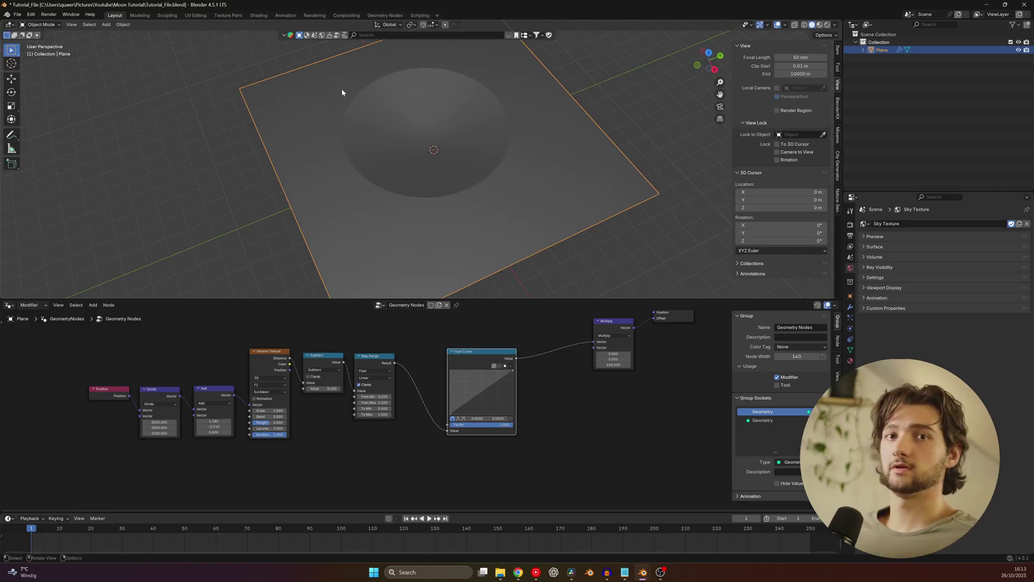
scroll(531, 422, "up", 2)
scroll(536, 368, "up", 1)
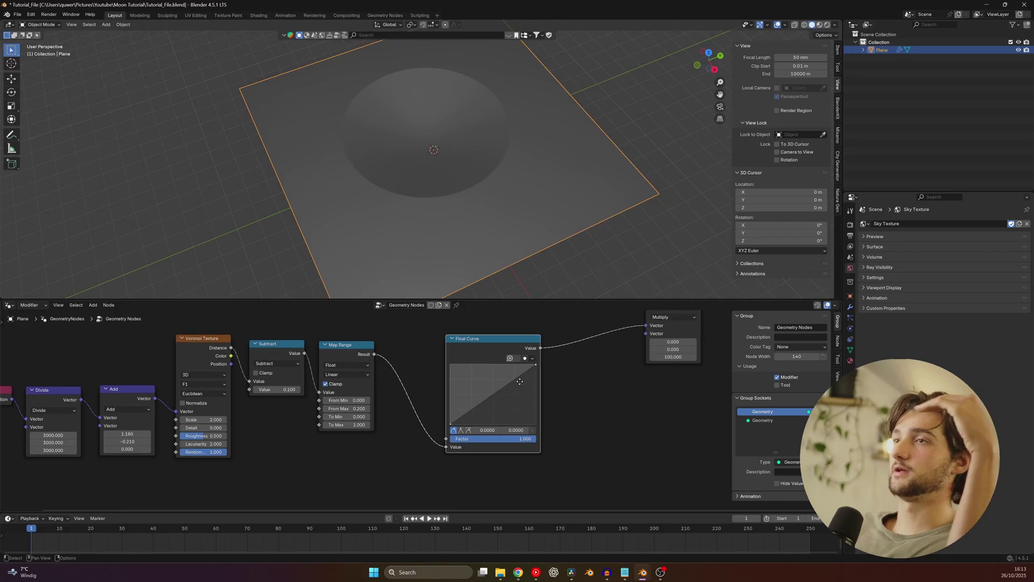
left_click_drag(487, 400, 529, 434)
left_click(499, 377)
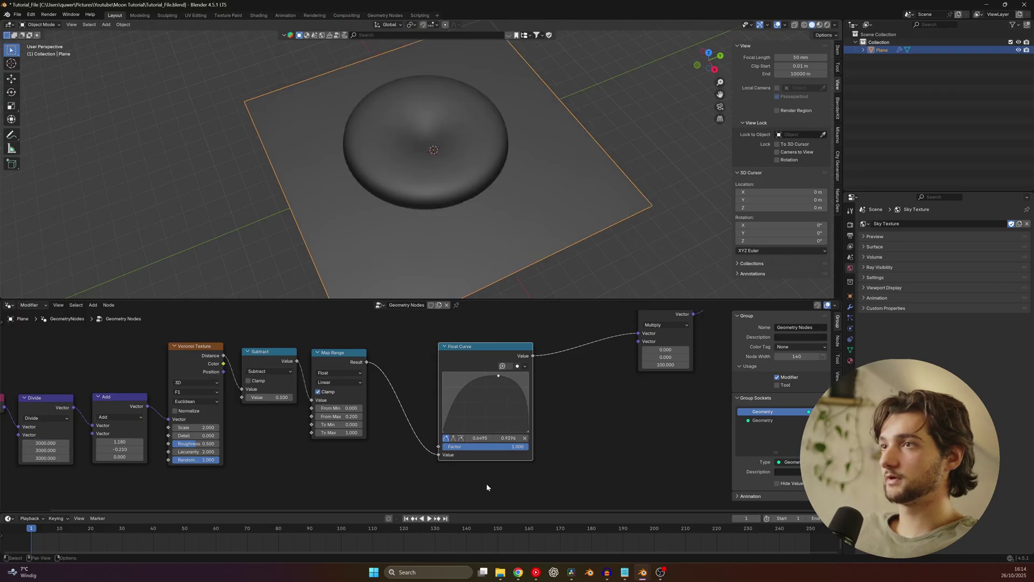
left_click(455, 438)
scroll(499, 380, "up", 2)
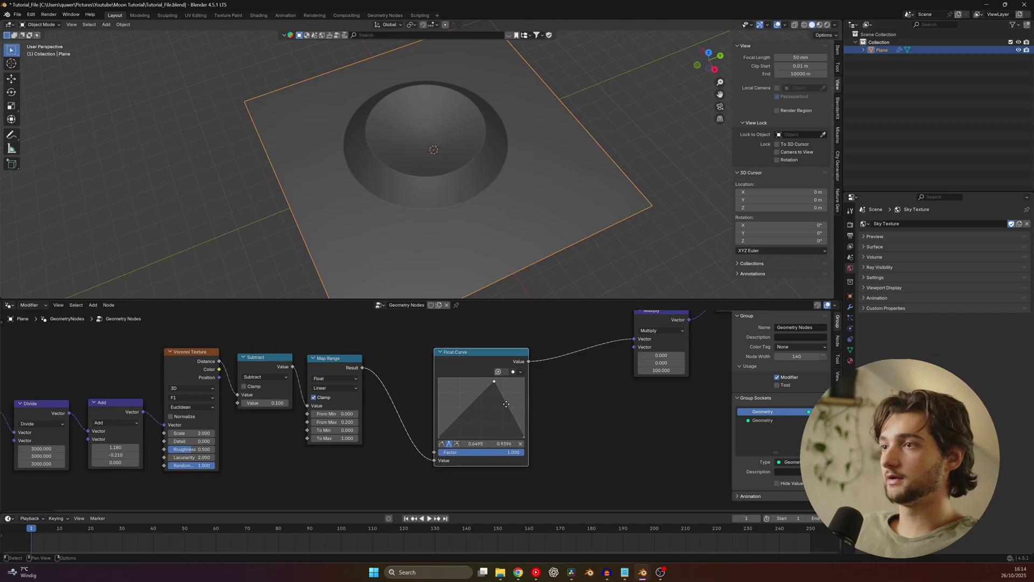
Step: Move the curve's peak to about 0.72, 0.98 and raise its end point to 0.5
left_click_drag(504, 380, 512, 380)
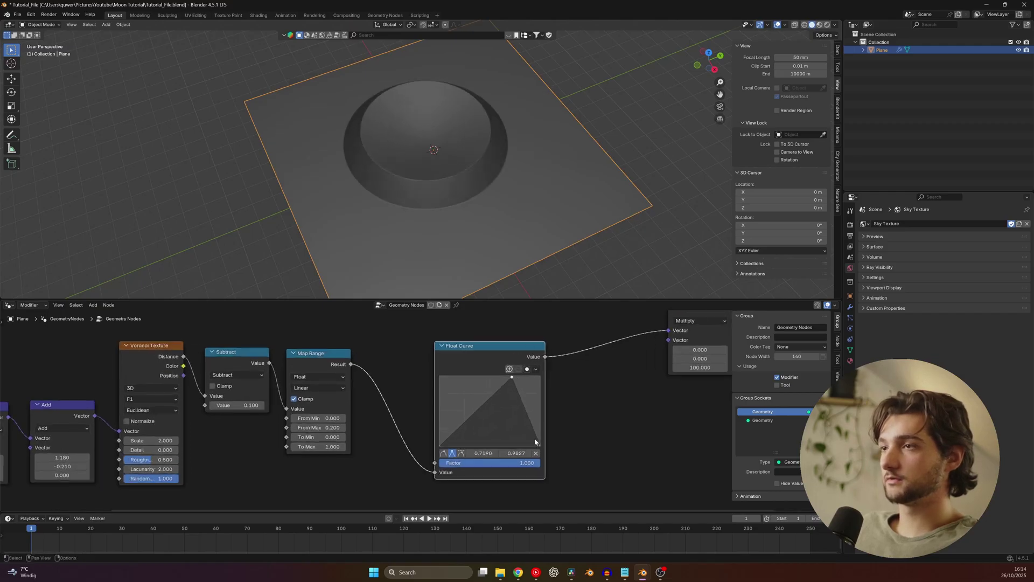
scroll(495, 155, "up", 2)
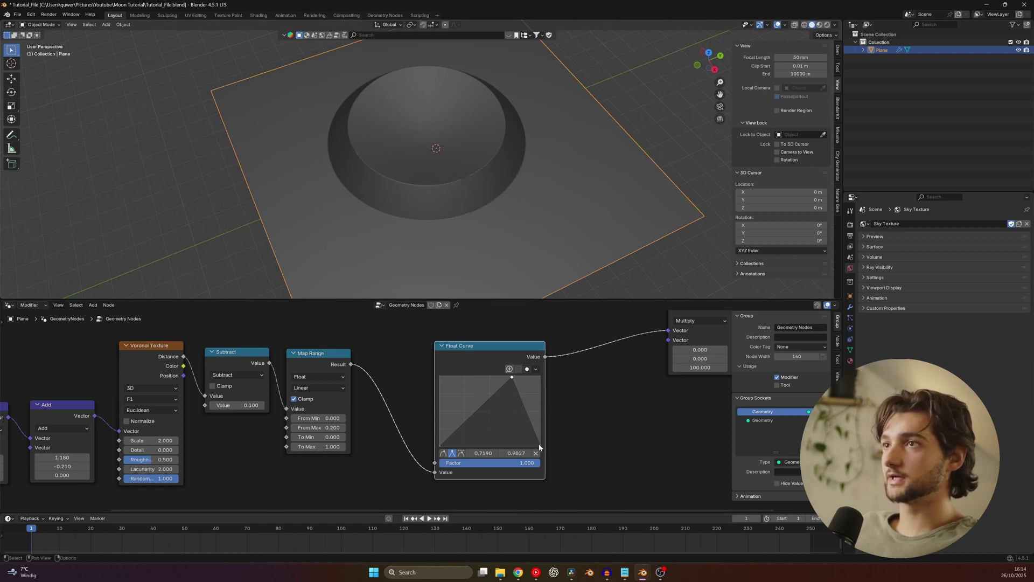
left_click_drag(541, 447, 541, 412)
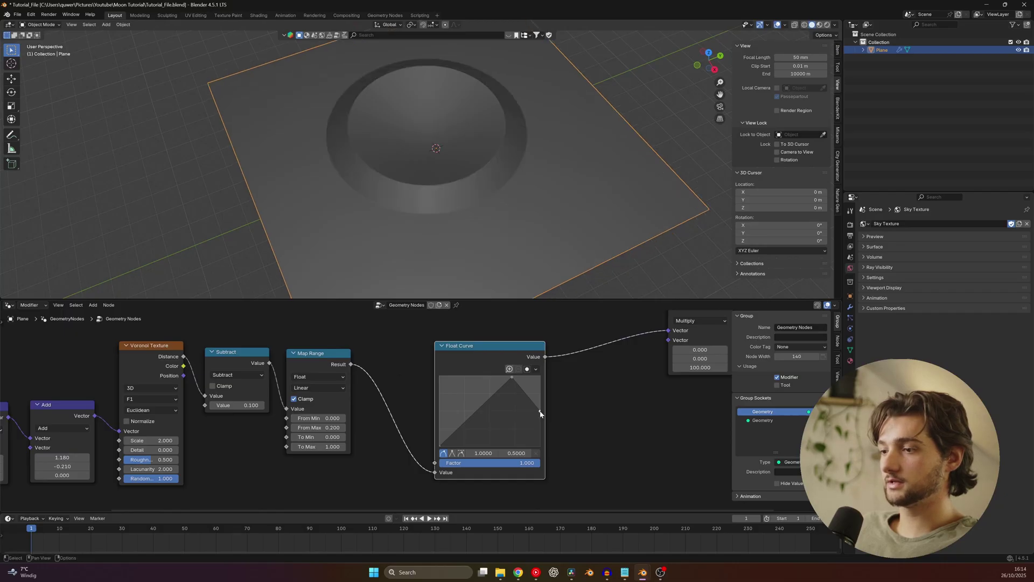
Step: Add smoothing points to the Float Curve on both sides of the peak, bending the rim's inner and outer slopes downward
mouse_move(506, 146)
middle_mouse_down()
mouse_move(506, 117)
mouse_move(507, 156)
middle_mouse_up()
scroll(507, 118, "up", 3)
left_click_drag(528, 397, 482, 426)
Step: Try a raised point near the start of the Float Curve at about 0.11, 0.5, and delete it
middle_click_drag(477, 162, 476, 187)
left_click_drag(450, 438, 451, 411)
middle_click_drag(474, 195, 509, 177)
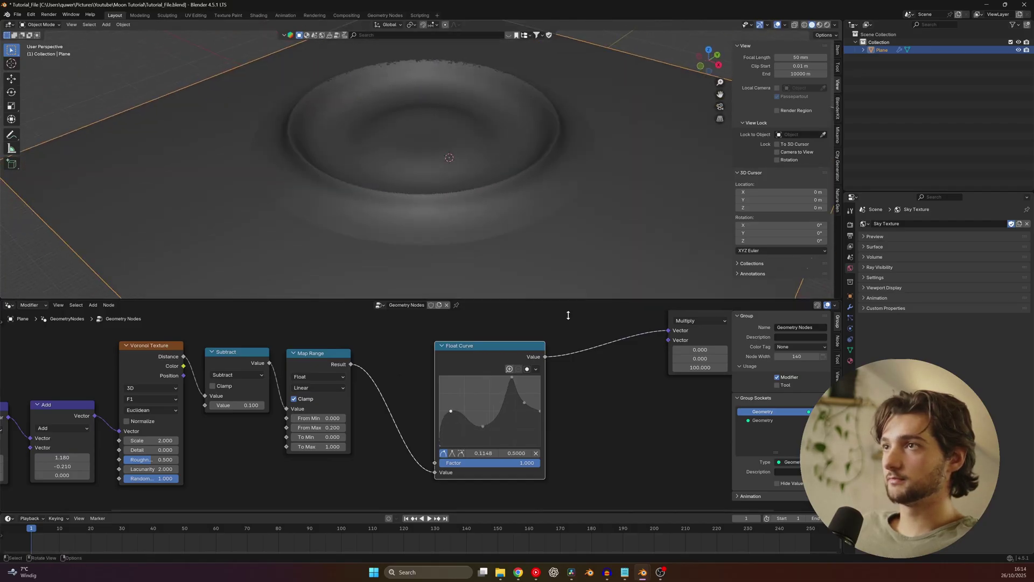
left_click(536, 454)
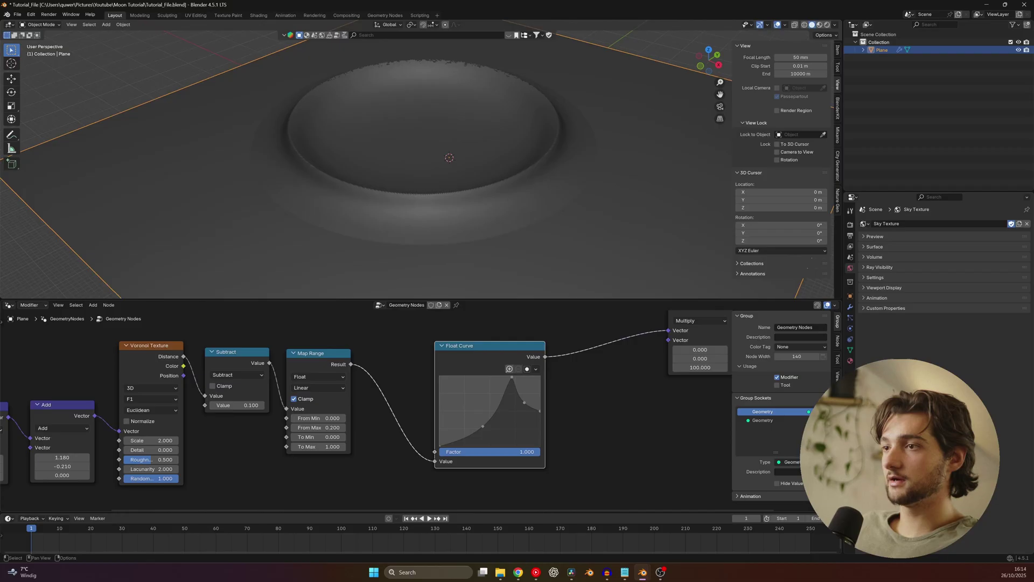
Step: Fine-tune the curve points beside the peak to about 0.40, 0.26 on the inner slope and 0.82, 0.63 on the outer slope
left_click_drag(483, 426, 479, 428)
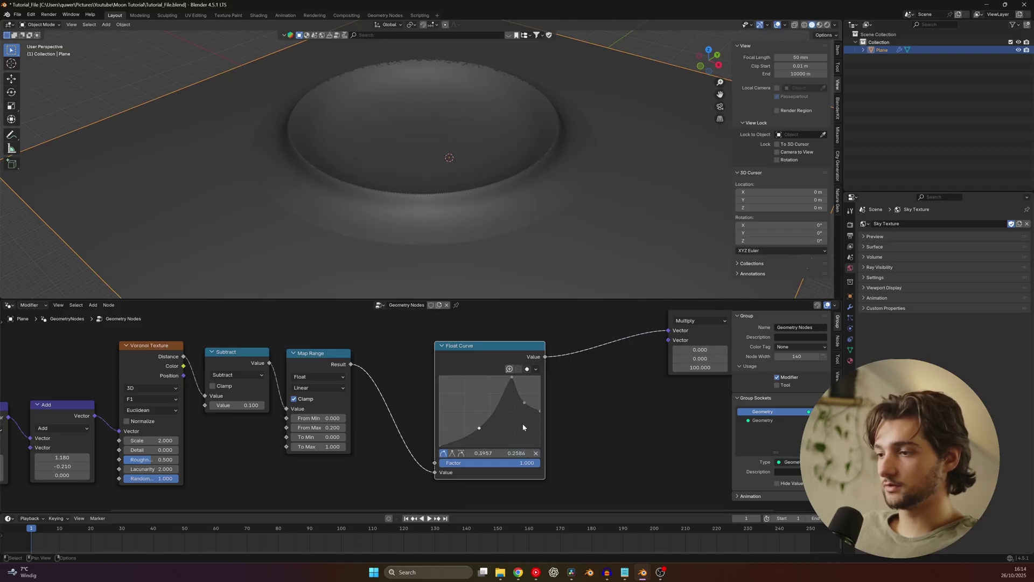
left_click_drag(524, 402, 523, 403)
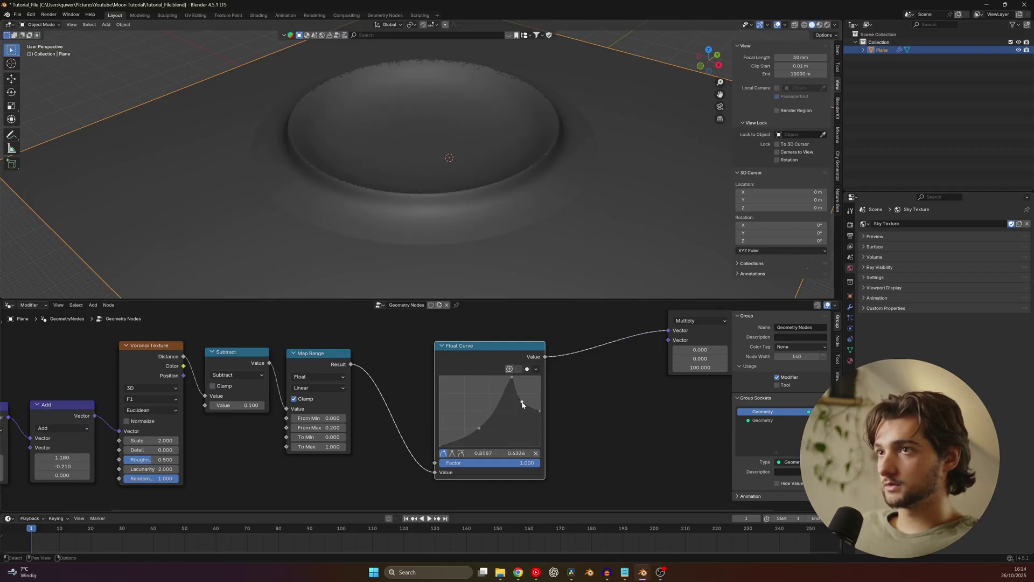
scroll(438, 190, "down", 4)
scroll(451, 130, "up", 3)
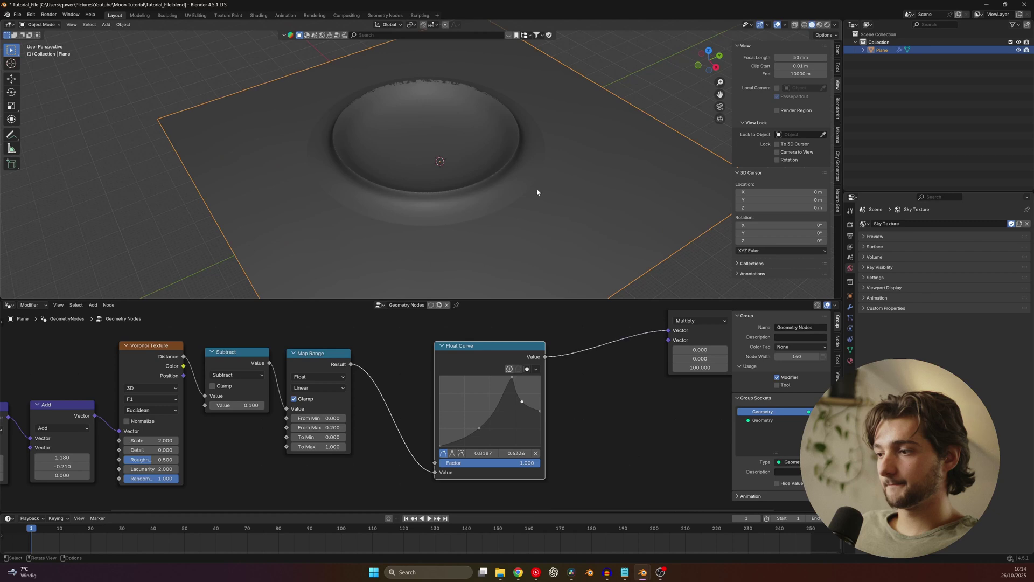
Step: Move the Float Curve node closer to the Map Range node and save the file
left_click_drag(469, 353, 424, 363)
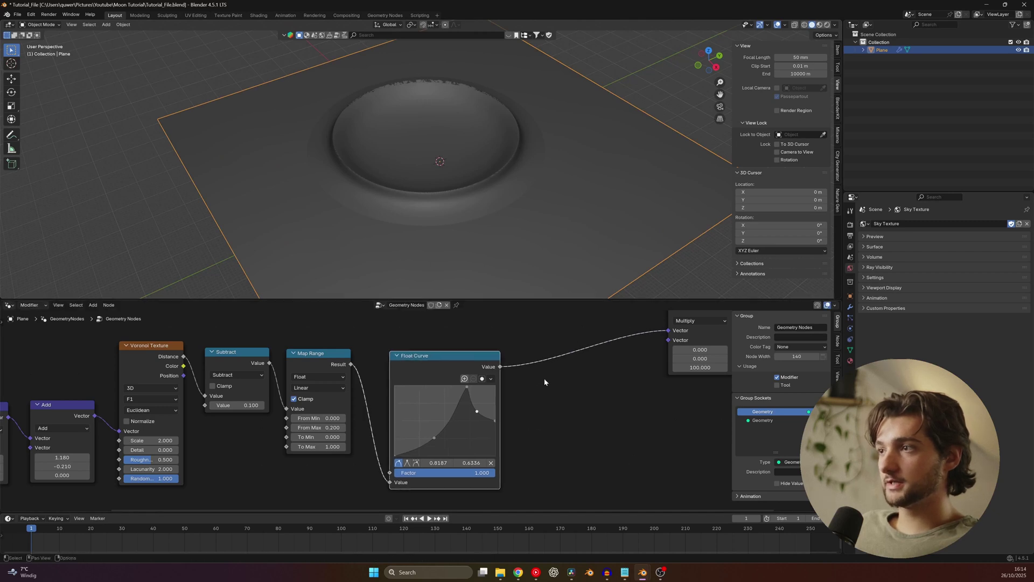
scroll(504, 402, "down", 3)
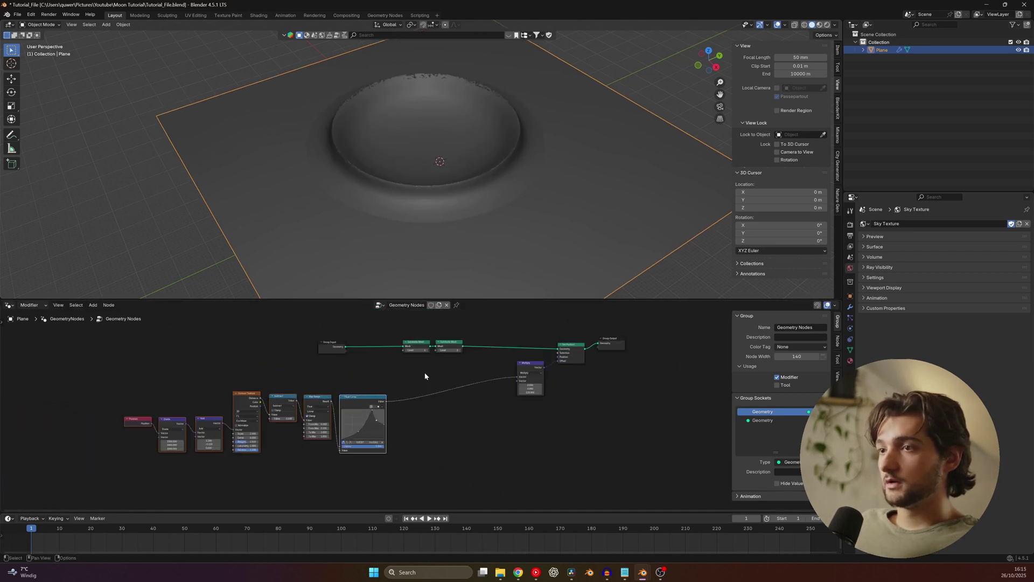
left_click(435, 375)
key("ctrl+s")
Step: Add a Noise Texture node below the Voronoi Texture and connect the Divide node's Vector output to its Vector input
middle_click_drag(392, 418, 446, 373)
scroll(446, 373, "up", 2)
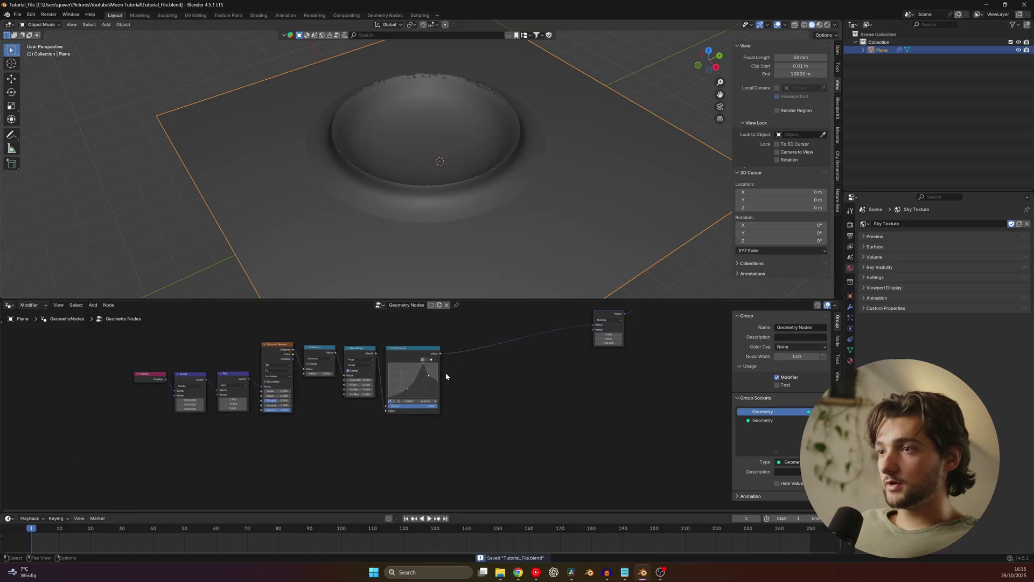
middle_click_drag(279, 383, 364, 376)
key("shift+a")
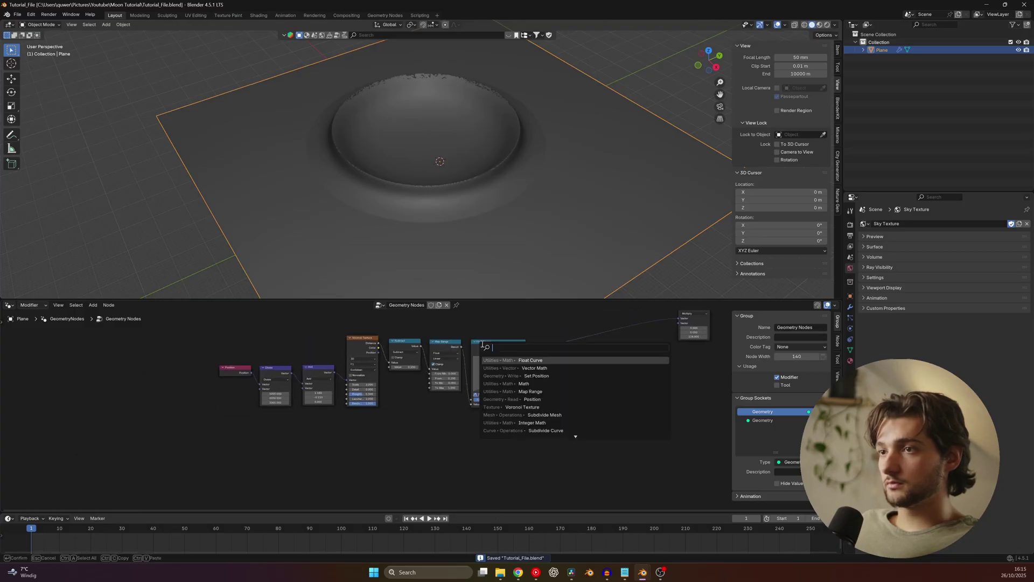
type("noise")
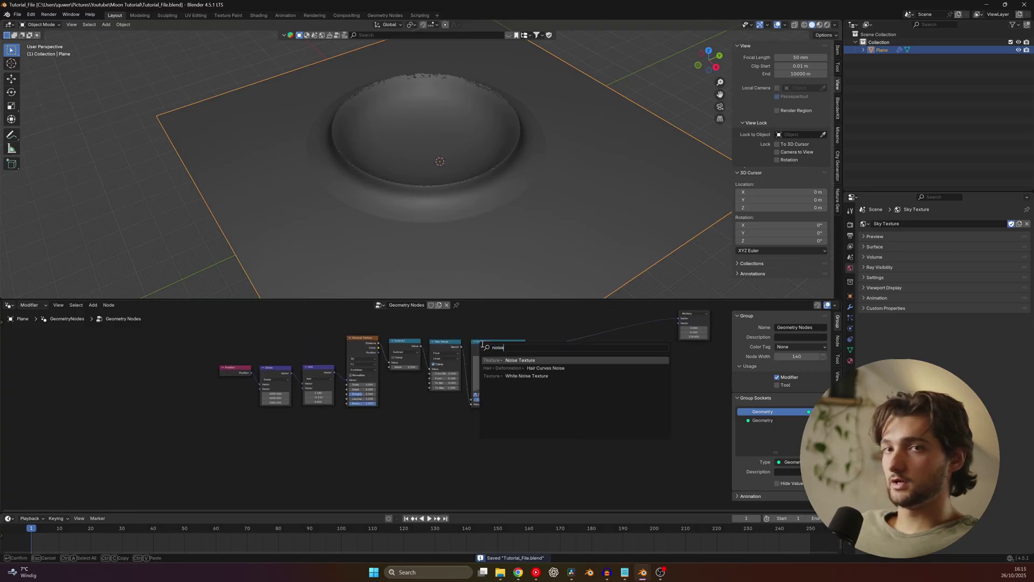
left_click(538, 359)
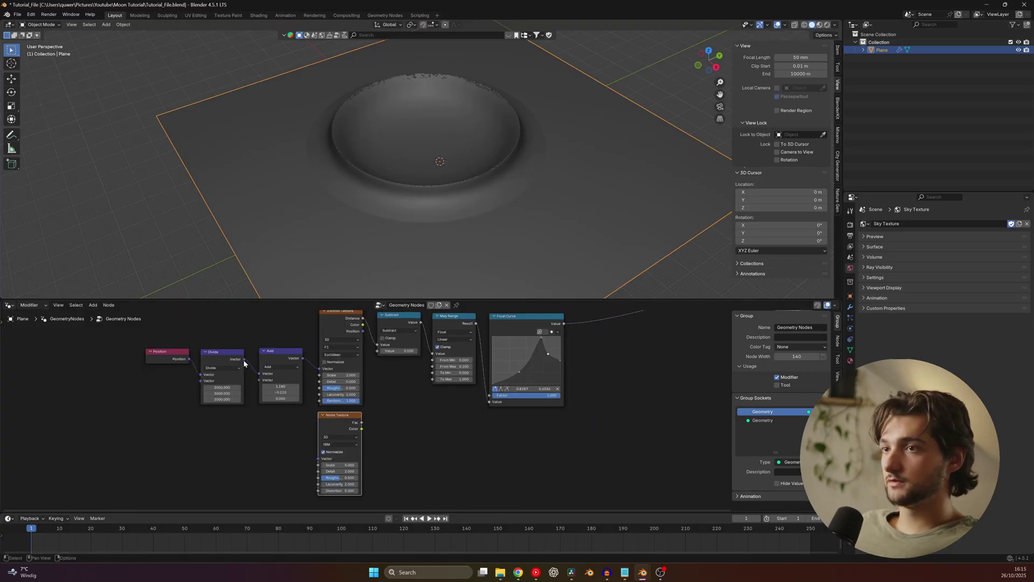
left_click_drag(245, 359, 318, 458)
left_click_drag(334, 423, 332, 446)
Step: Set the Noise Texture's type to Hetero Terrain and reposition the node under the Add node
middle_click_drag(392, 423, 498, 376)
scroll(498, 375, "up", 3)
left_click(450, 423)
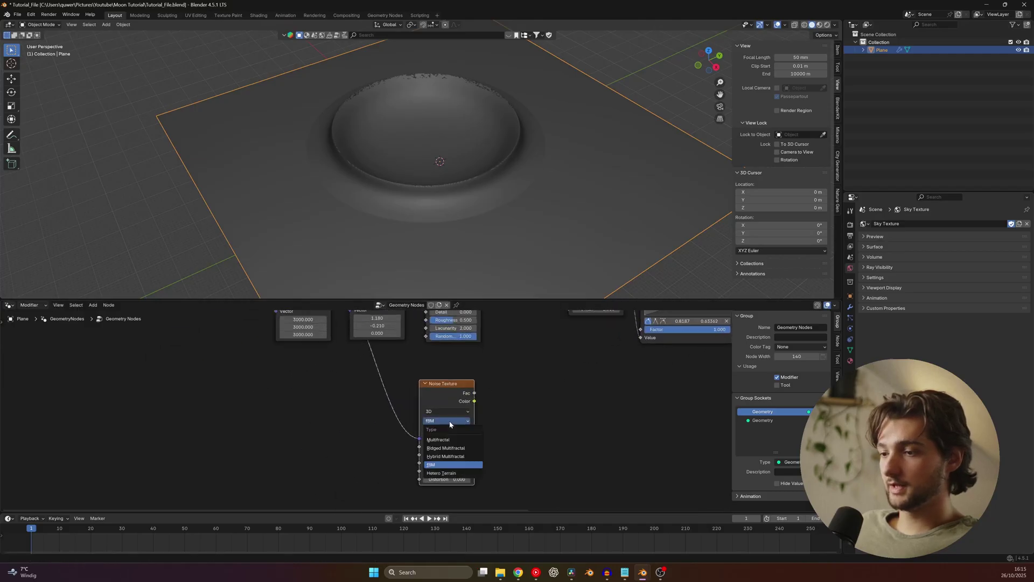
left_click(450, 474)
middle_click_drag(453, 407, 390, 422)
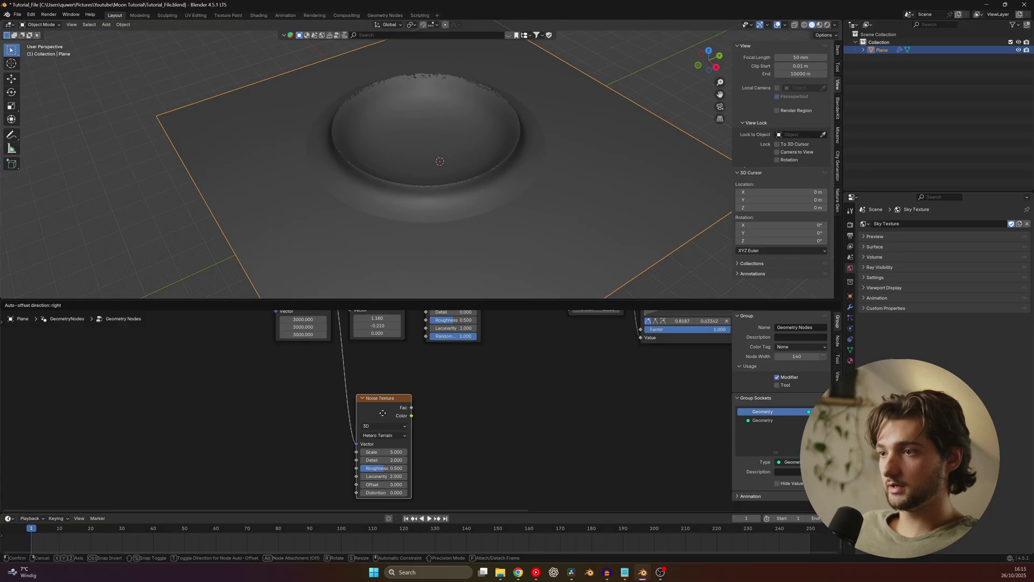
Step: Insert a Math node set to Add between the Float Curve and Multiply nodes
scroll(456, 368, "down", 3)
middle_click_drag(456, 368, 250, 454)
key("shift+a")
type("math")
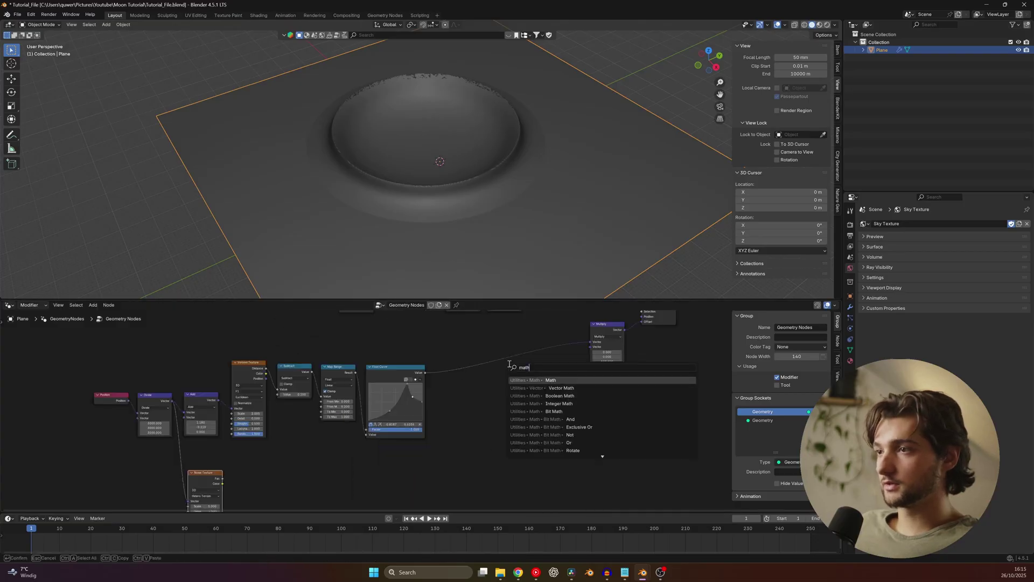
left_click(532, 380)
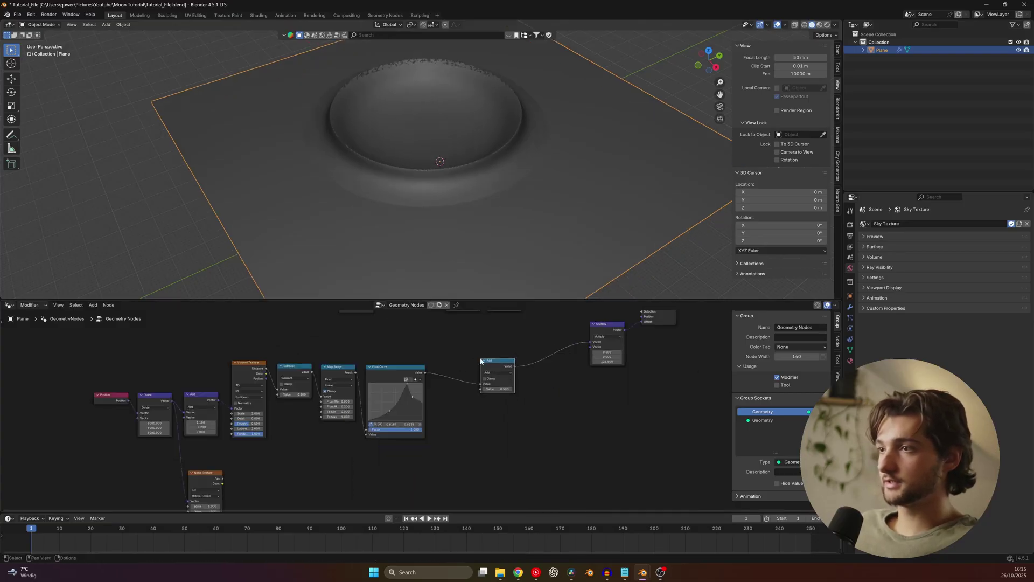
left_click(494, 413)
left_click_drag(497, 409, 495, 424)
Step: Connect the Noise Texture's Fac output to the second Value input of the Math Add node
middle_click_drag(317, 468, 329, 413)
left_click_drag(235, 424, 490, 395)
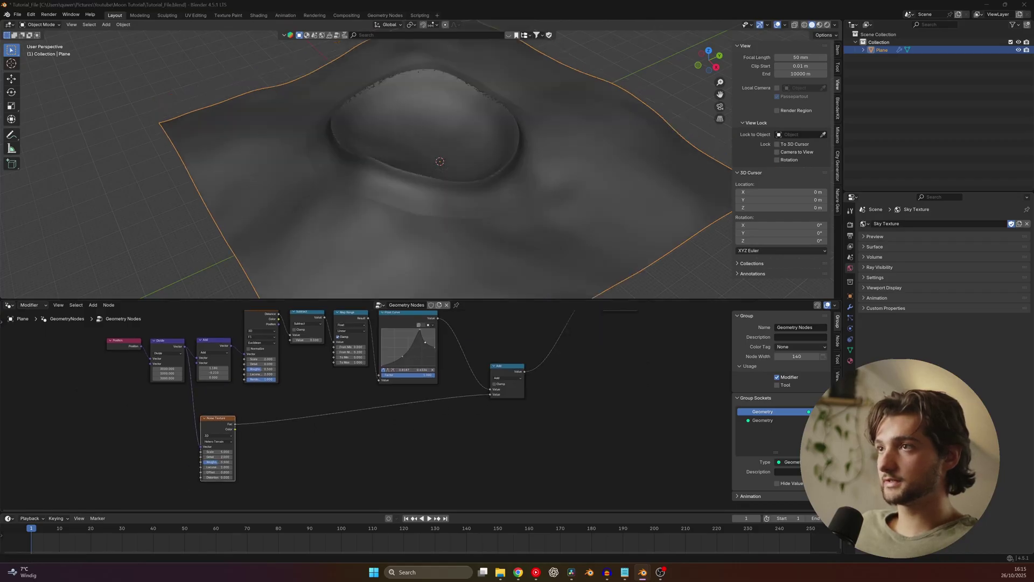
middle_click_drag(229, 448, 421, 412)
scroll(420, 411, "up", 8)
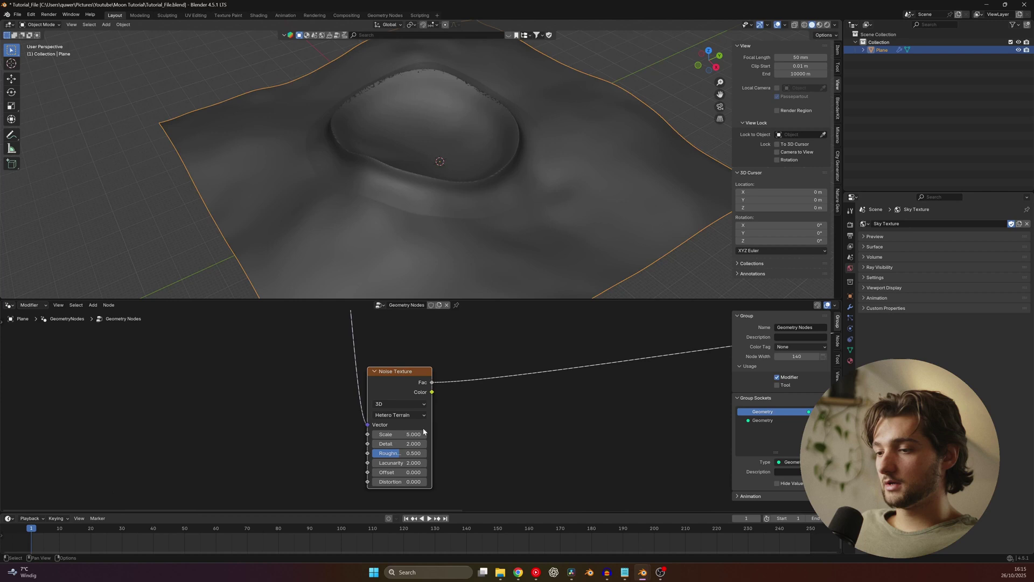
Step: Set the Noise Texture's Detail to 15, Roughness to 0.551 and Offset to 0.5
middle_click_drag(458, 440, 460, 426)
left_click_drag(401, 426, 401, 455)
left_click(414, 455)
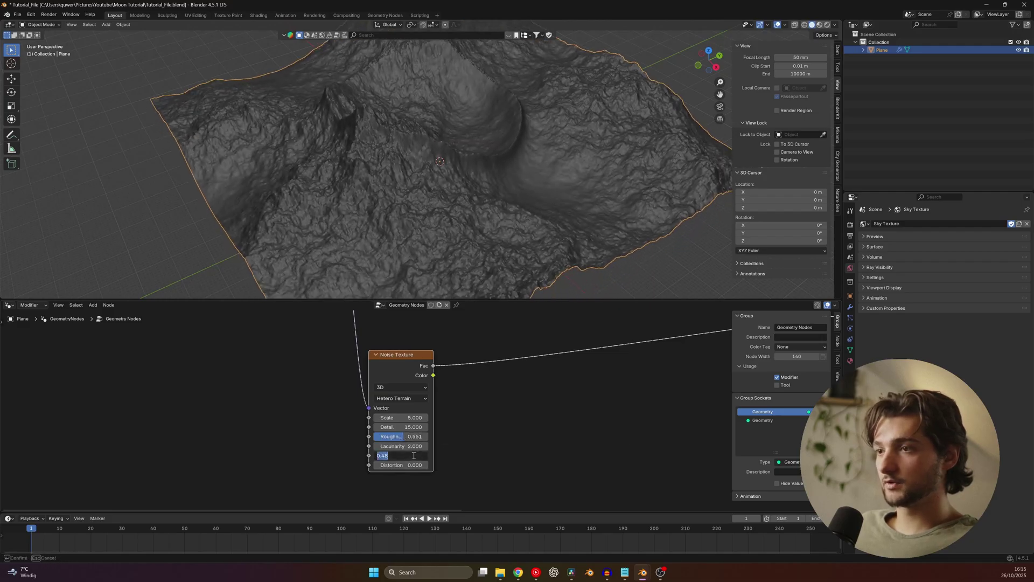
type(".5")
key("Return")
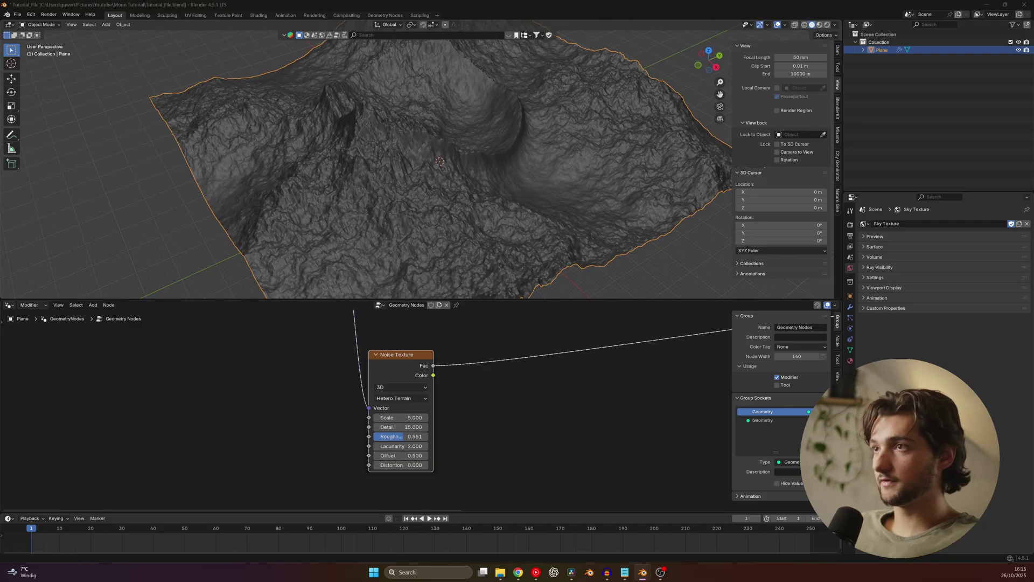
Step: Duplicate the Math Add node, insert the copy right after the Noise Texture's Fac output and set it to Subtract
key("shift+d")
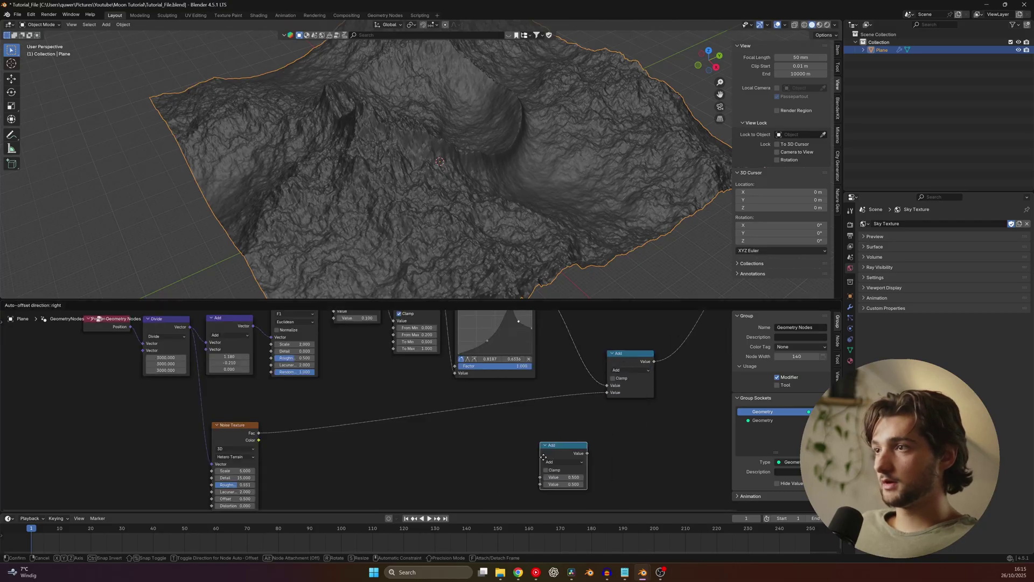
left_click(429, 471)
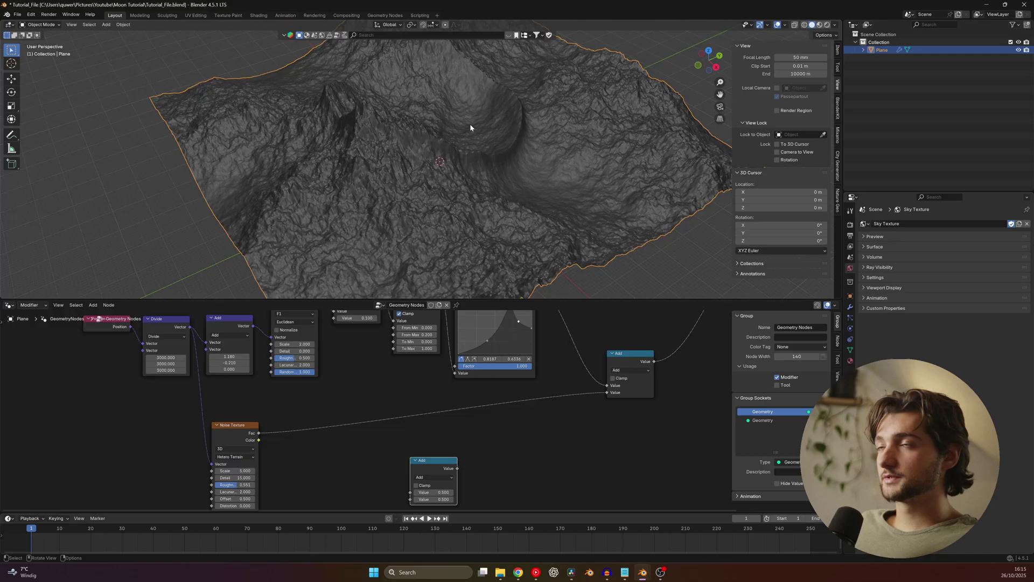
middle_click_drag(458, 440, 499, 403)
scroll(526, 433, "up", 2)
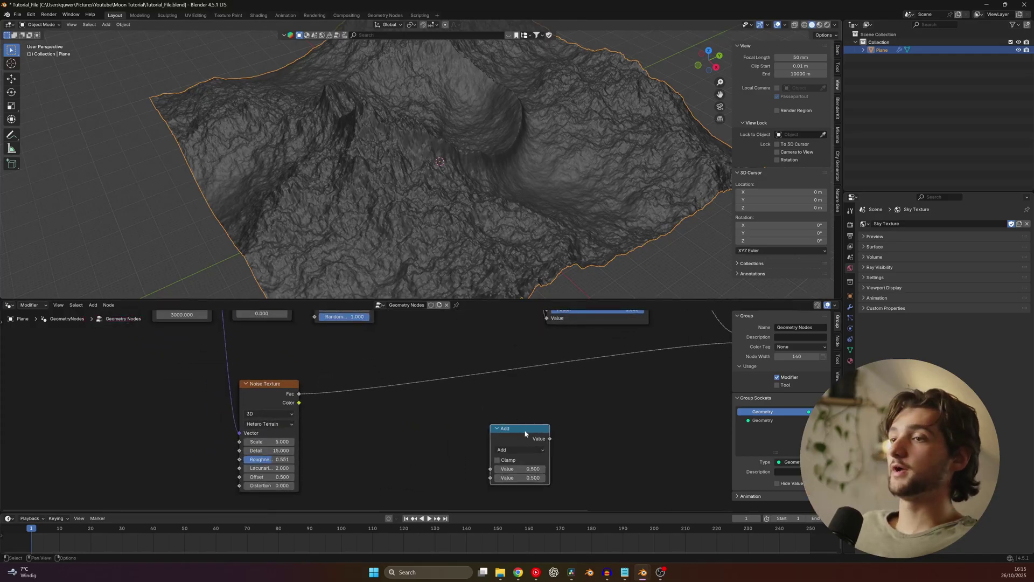
left_click_drag(526, 434, 430, 383)
scroll(427, 397, "down", 2)
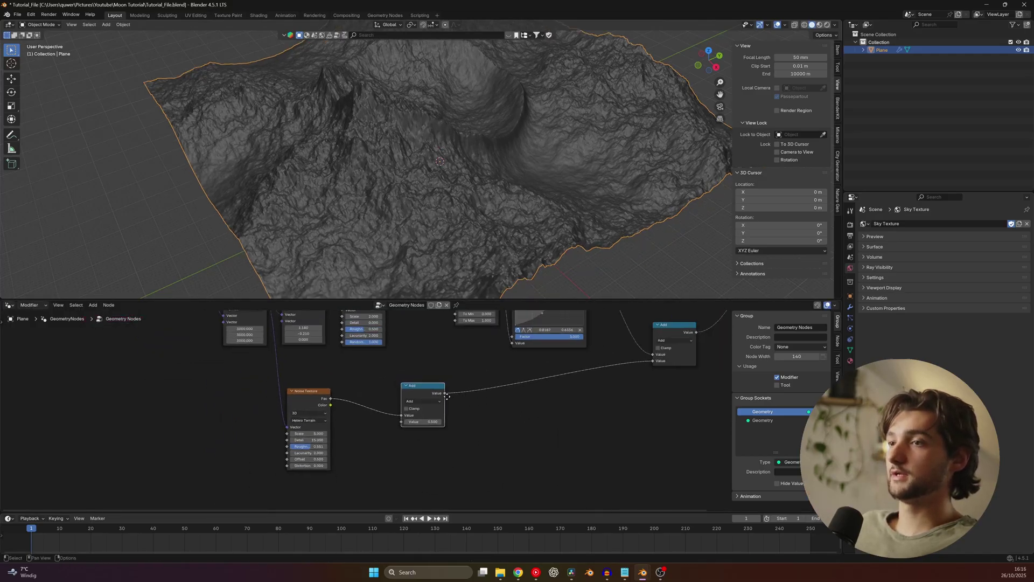
left_click(363, 412)
left_click(360, 438)
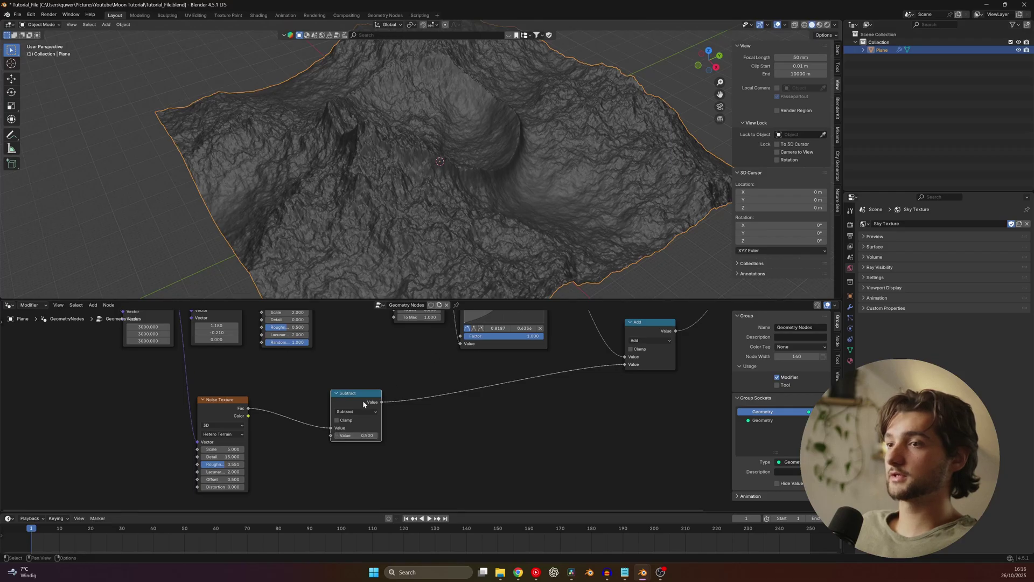
Step: Duplicate the Subtract node, set the copy to Multiply and insert it between the Subtract and Add nodes
key("shift+d")
left_click(467, 411)
left_click(461, 422)
left_click(470, 430)
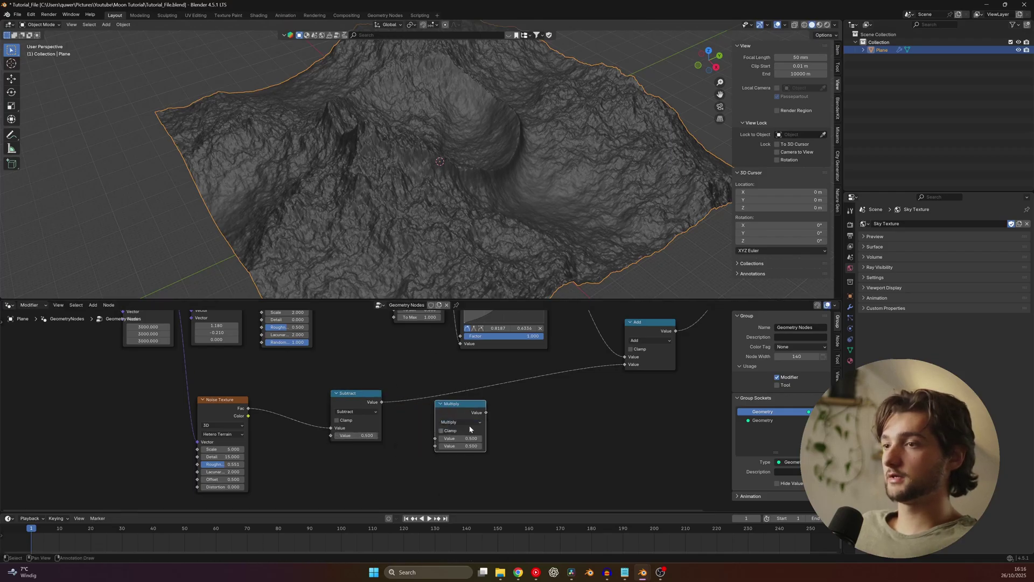
left_click_drag(460, 405, 510, 378)
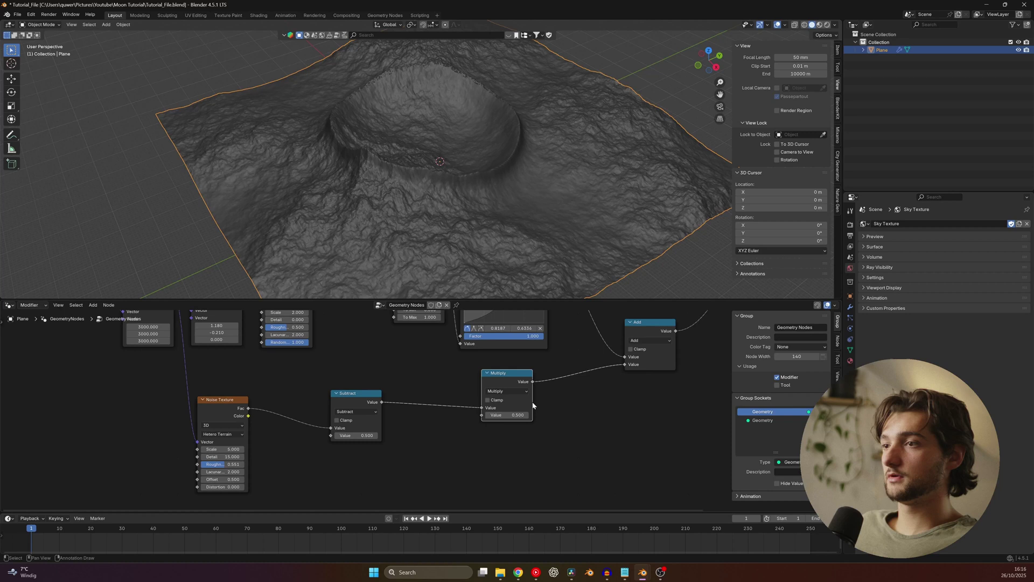
Step: Set the second value of the Multiply node in the noise branch to 0.3
scroll(535, 406, "up", 1)
mouse_move(547, 417)
left_mouse_down()
mouse_move(523, 417)
mouse_move(547, 416)
left_mouse_up()
left_click(547, 417)
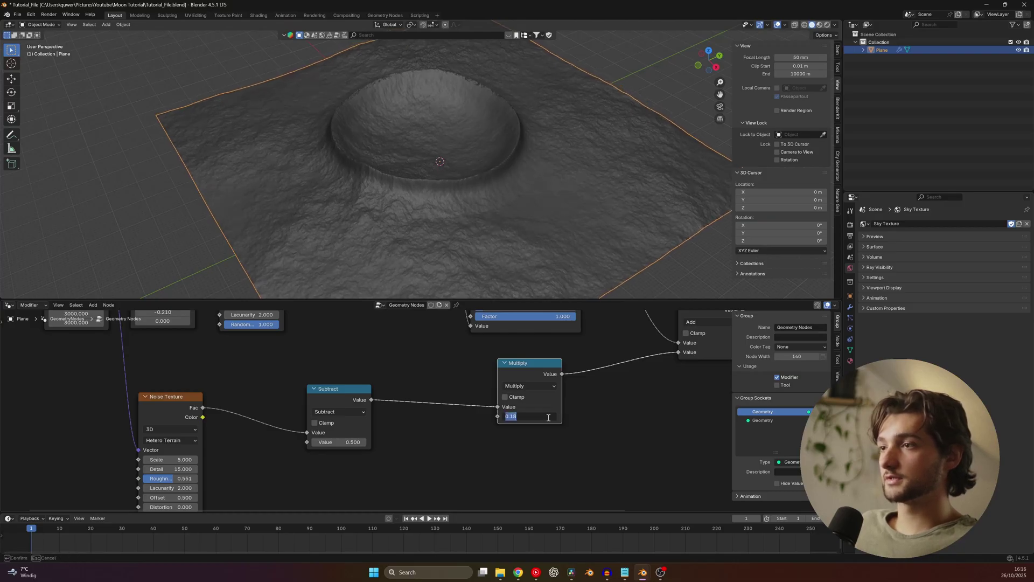
type("0.3")
key("Return")
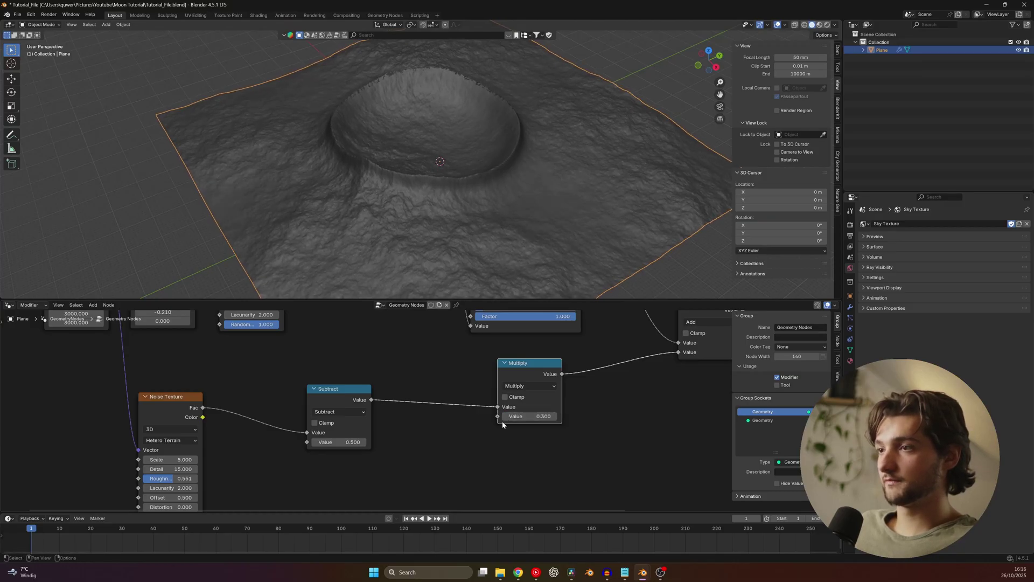
middle_click_drag(473, 143, 470, 162)
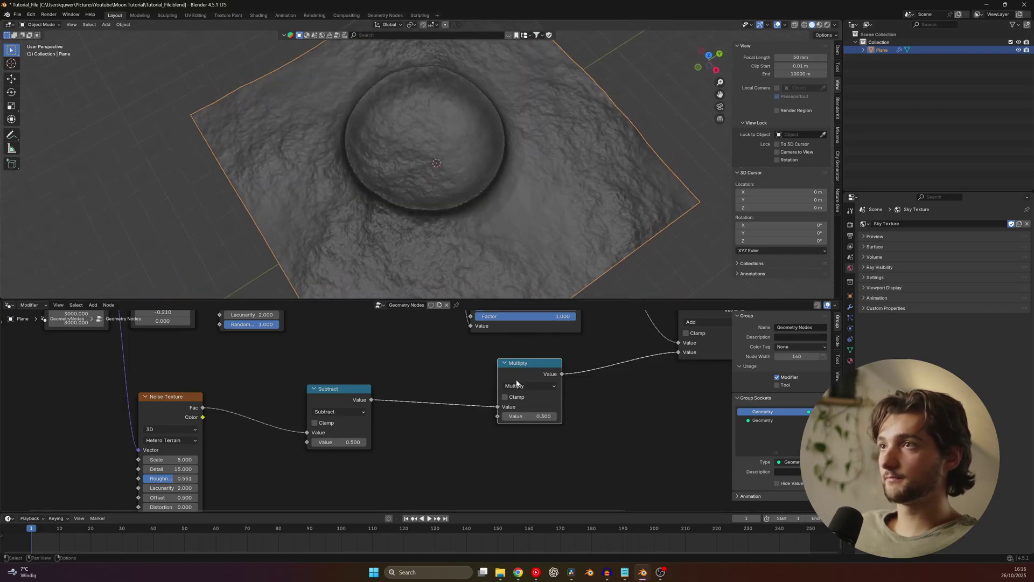
Step: Add a Set Shade Smooth node between the Set Position and Group Output nodes
scroll(517, 381, "down", 3)
middle_click_drag(549, 397, 510, 452)
scroll(510, 453, "down", 3)
middle_click_drag(663, 345, 356, 475)
key("shift+a")
left_click(516, 349)
type("s")
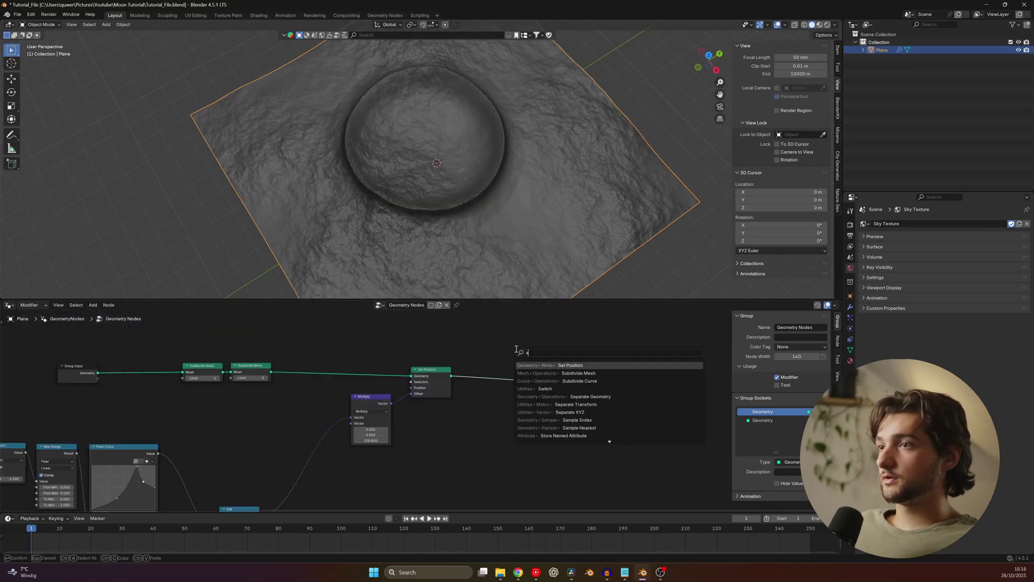
type("et sh")
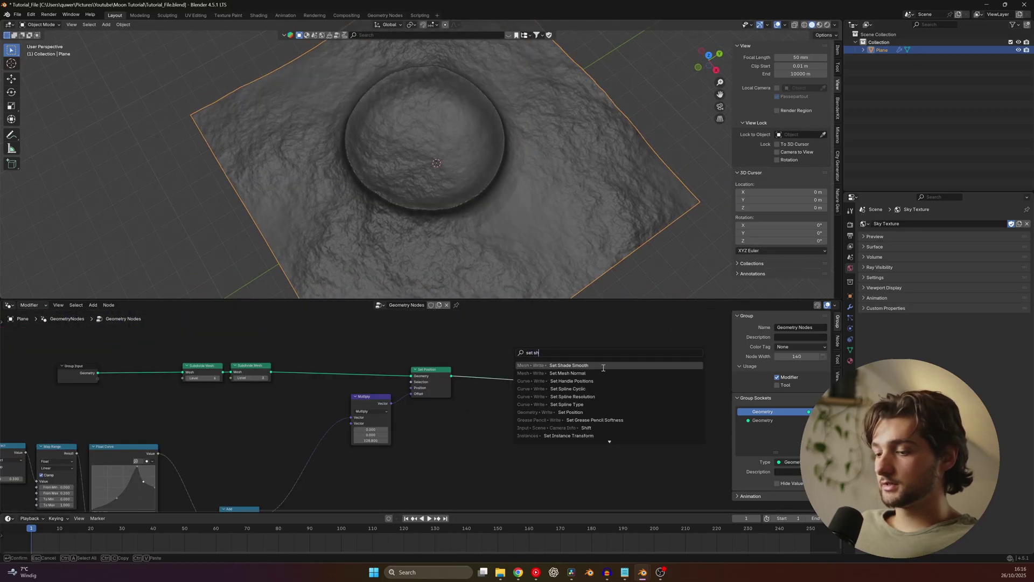
left_click(604, 366)
left_click(480, 367)
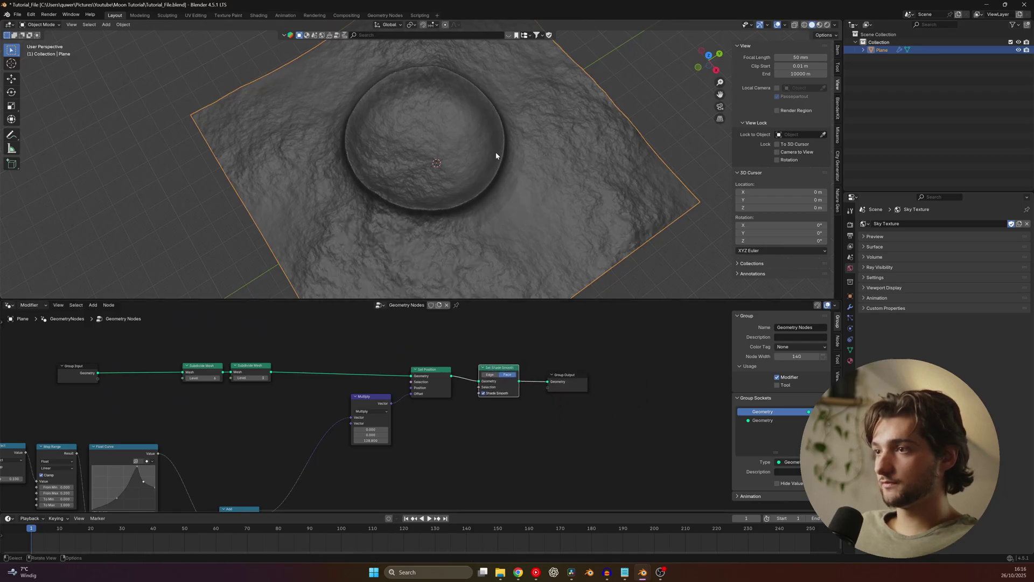
Step: Deselect the terrain plane and save the file
scroll(497, 156, "up", 3)
middle_click_drag(498, 181, 503, 141)
key("alt+a")
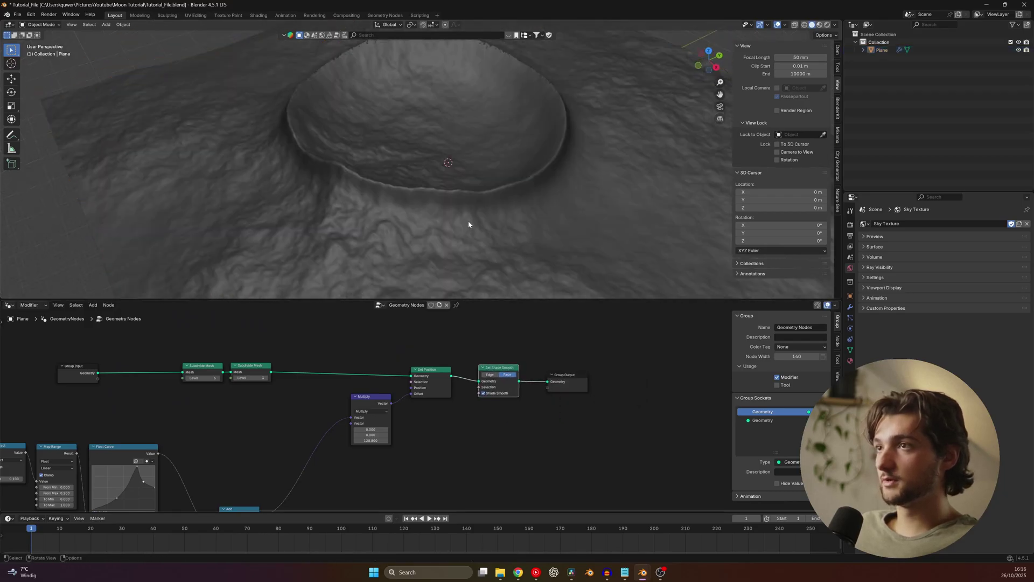
key("ctrl+s")
scroll(516, 204, "down", 4)
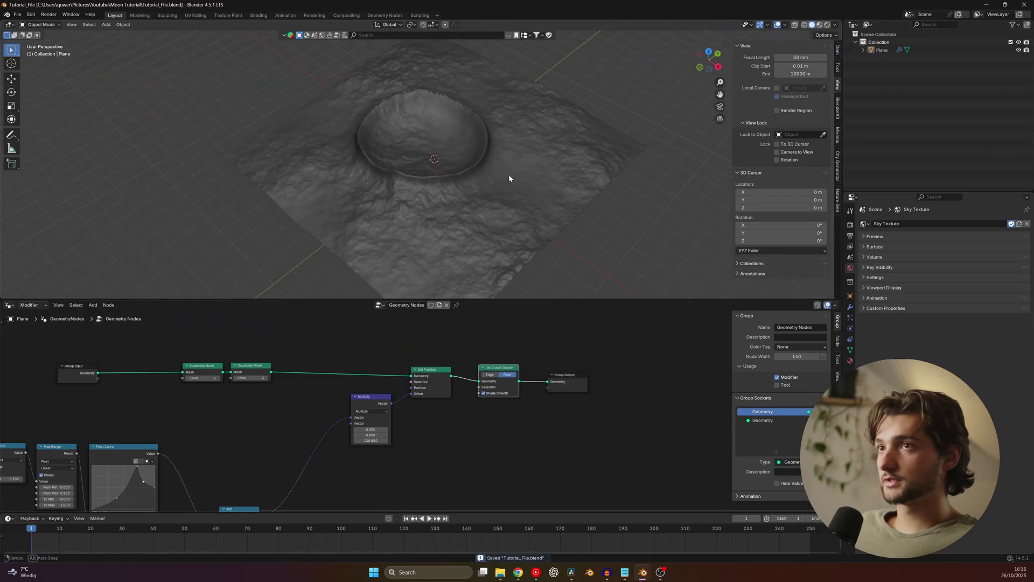
middle_click_drag(509, 173, 493, 220)
scroll(492, 220, "up", 4)
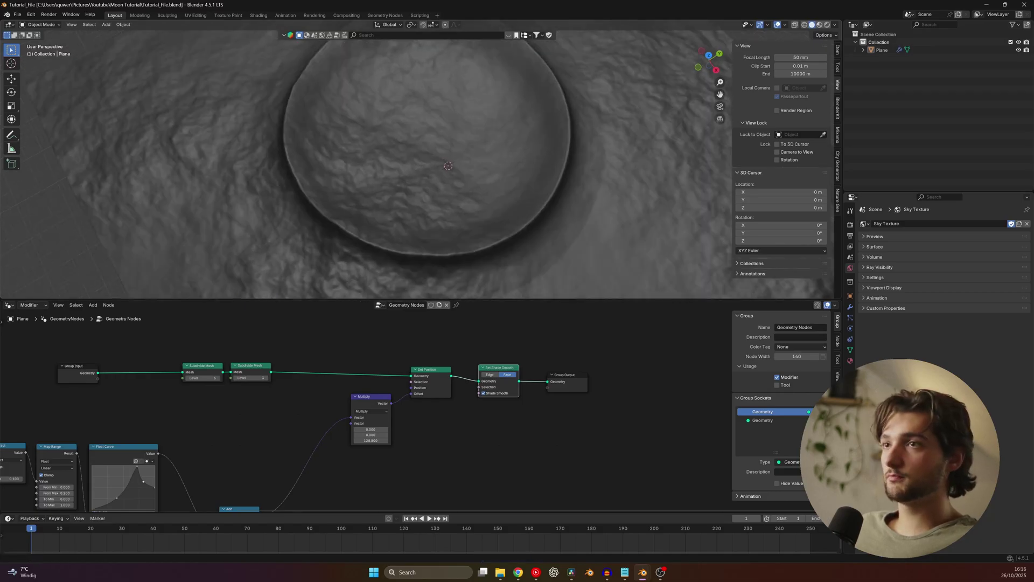
middle_click_drag(439, 170, 546, 159)
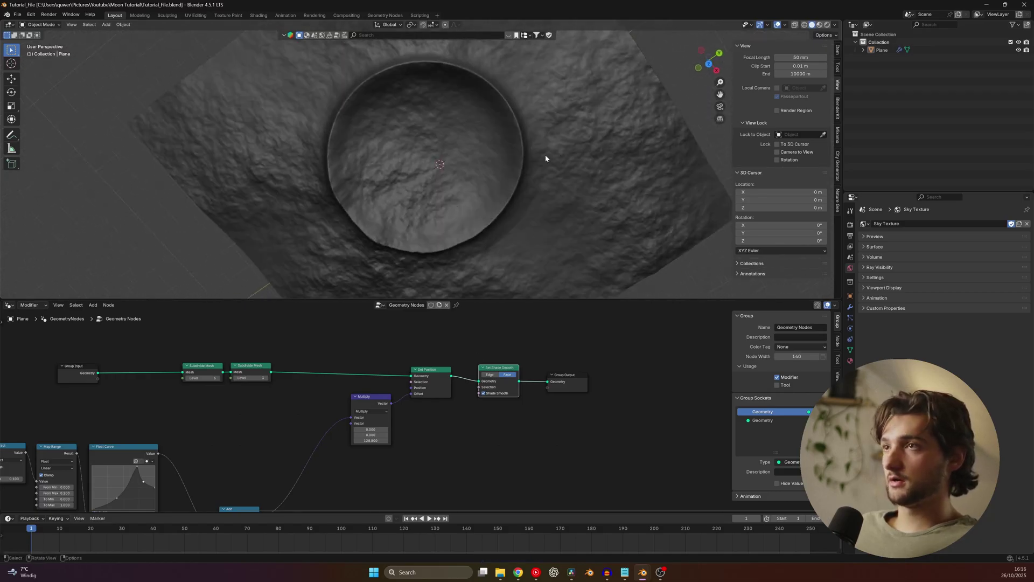
middle_click_drag(448, 249, 467, 148)
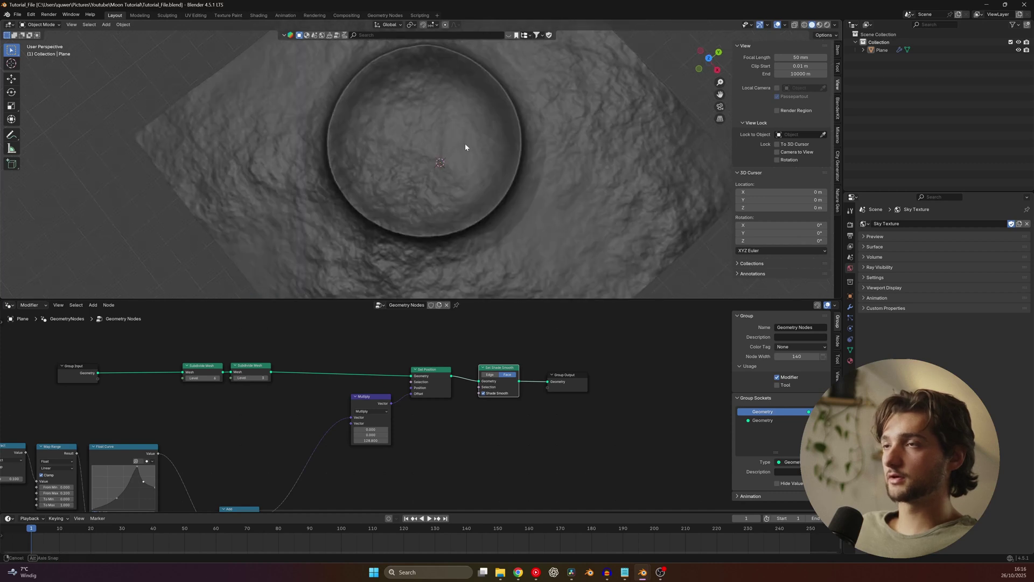
Step: Move the Position, Divide, vector Add and Noise Texture nodes away from the Voronoi Texture to make room, and save the file
scroll(360, 440, "down", 1)
scroll(359, 440, "down", 1)
middle_click_drag(324, 436, 561, 400)
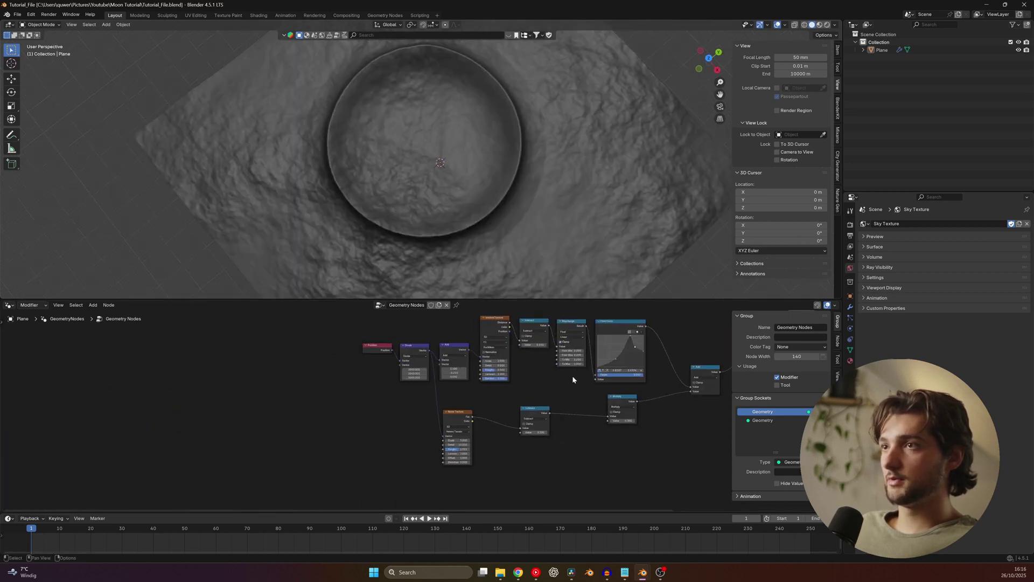
scroll(572, 379, "up", 1)
left_click_drag(352, 327, 474, 460)
left_click_drag(471, 340, 393, 347)
left_click(422, 398)
key("ctrl+s")
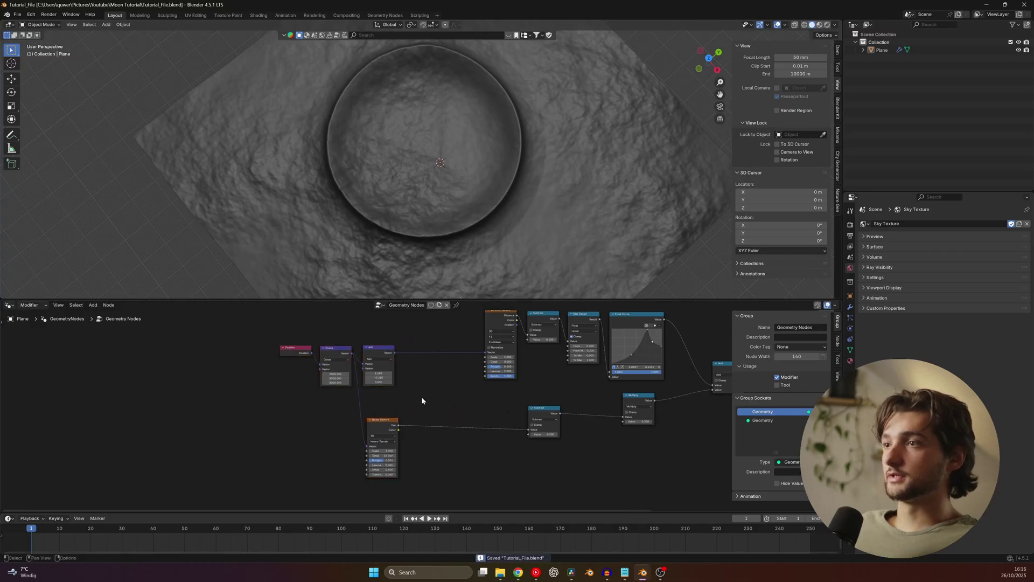
Step: Insert a color Mix node between the vector Add node and the Voronoi Texture's Vector input
scroll(421, 409, "up", 4)
left_click_drag(371, 424, 370, 431)
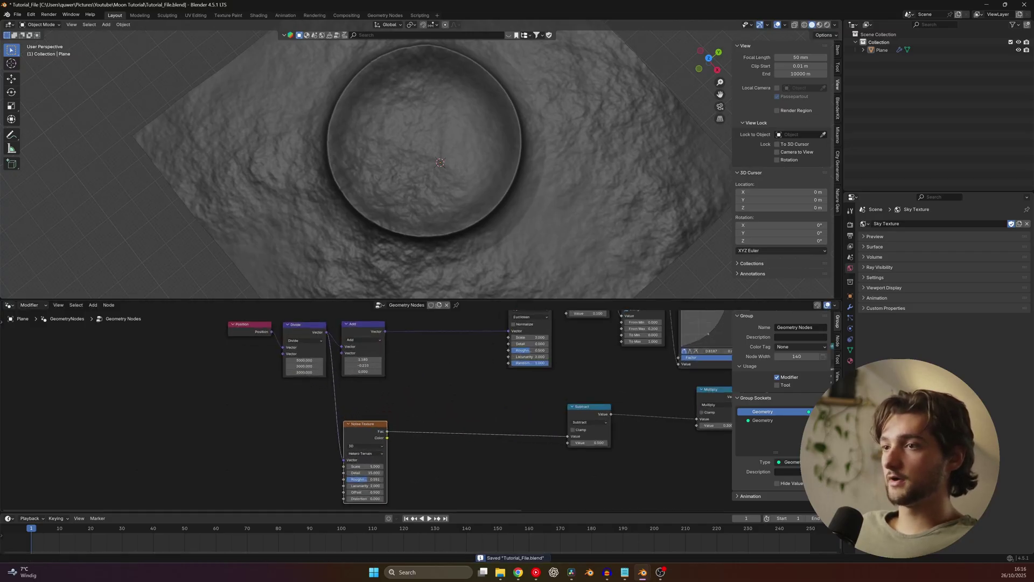
middle_click_drag(441, 443, 463, 486)
key("shift+a")
type("mix")
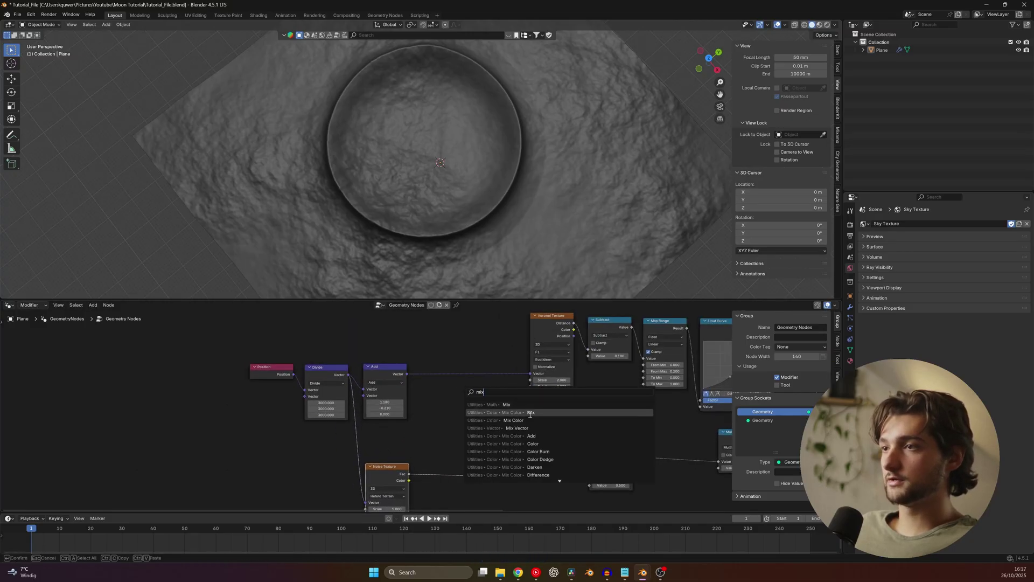
left_click(530, 413)
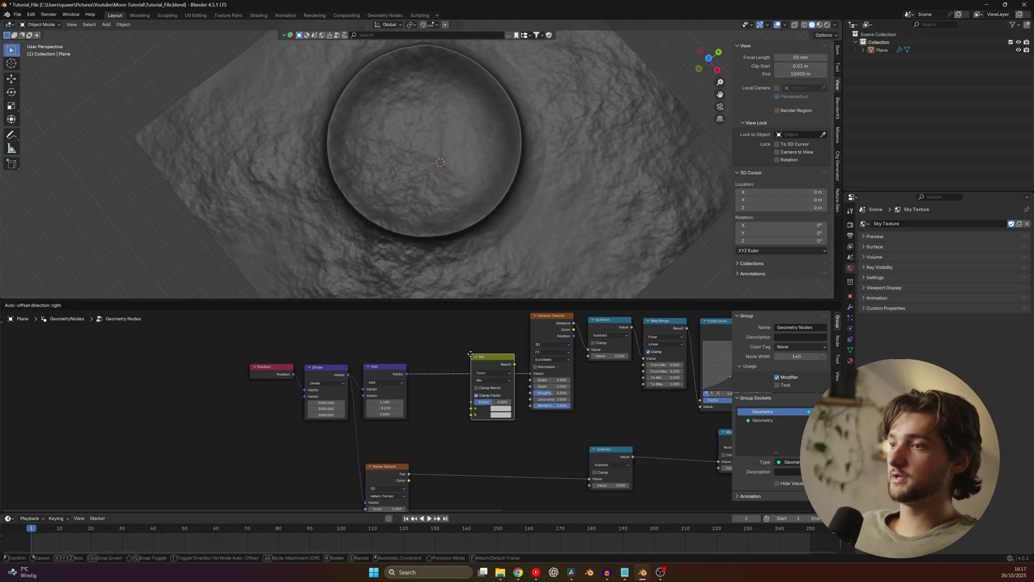
left_click(471, 355)
Step: Connect the Noise Texture's Color output to the Mix node's B input and set the blending mode to Linear Light
scroll(484, 421, "up", 3)
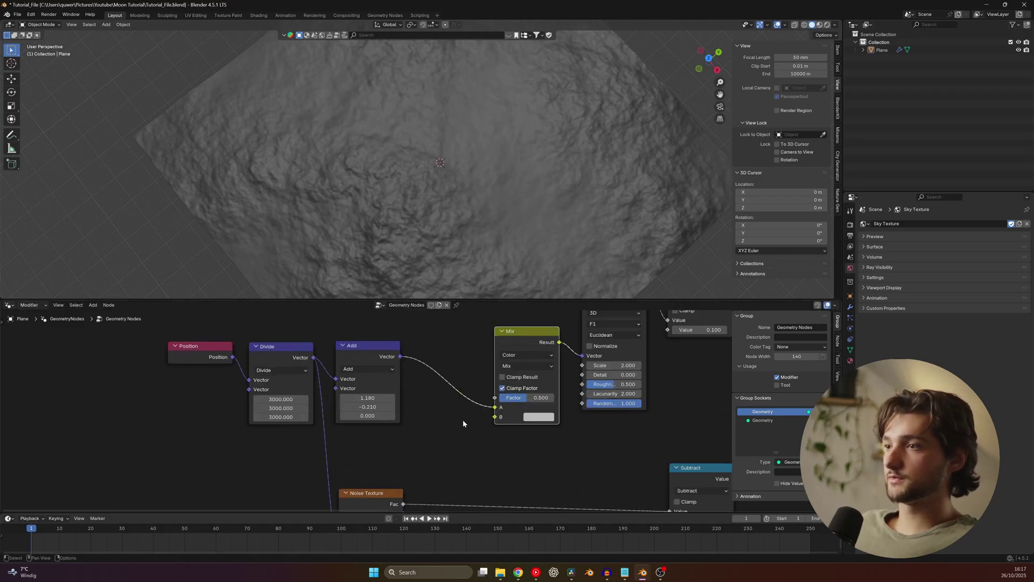
left_click_drag(387, 454, 476, 358)
middle_click_drag(498, 357, 452, 407)
left_click(463, 356)
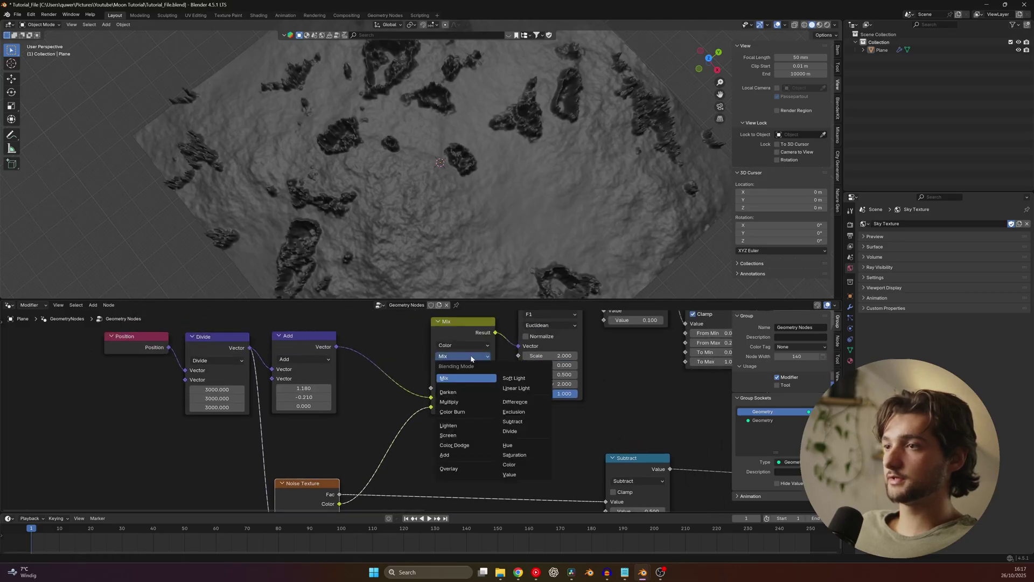
left_click(516, 387)
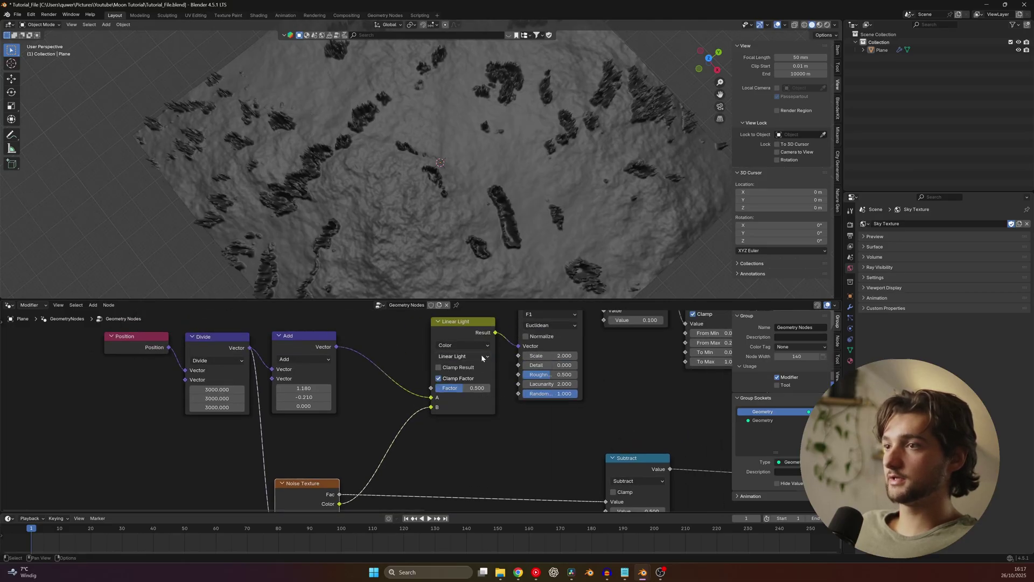
Step: Set the Linear Light mix node's Factor to 0.01
left_click_drag(477, 388, 439, 390)
left_click(439, 389)
left_click(472, 388)
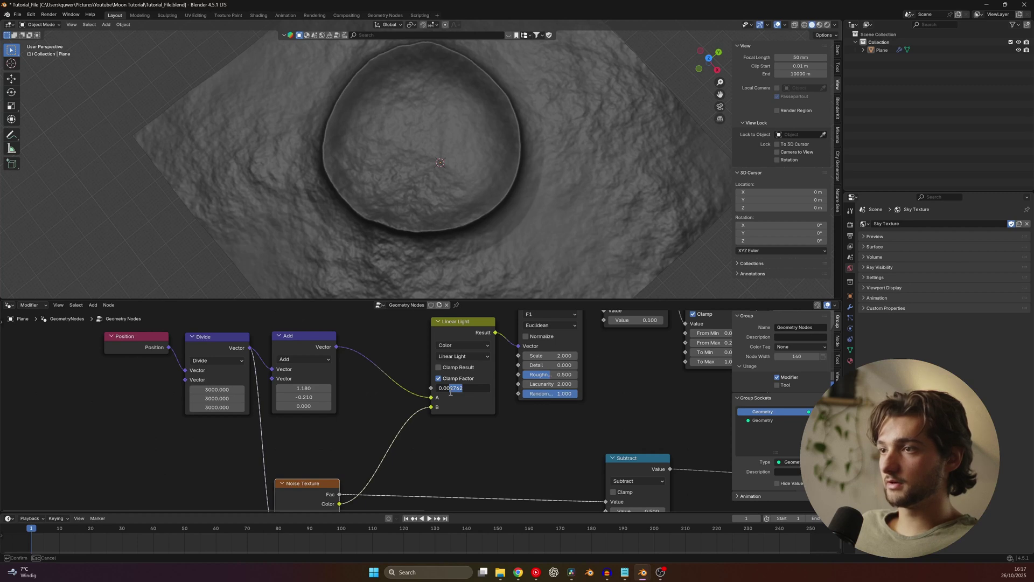
type("1")
key("Return")
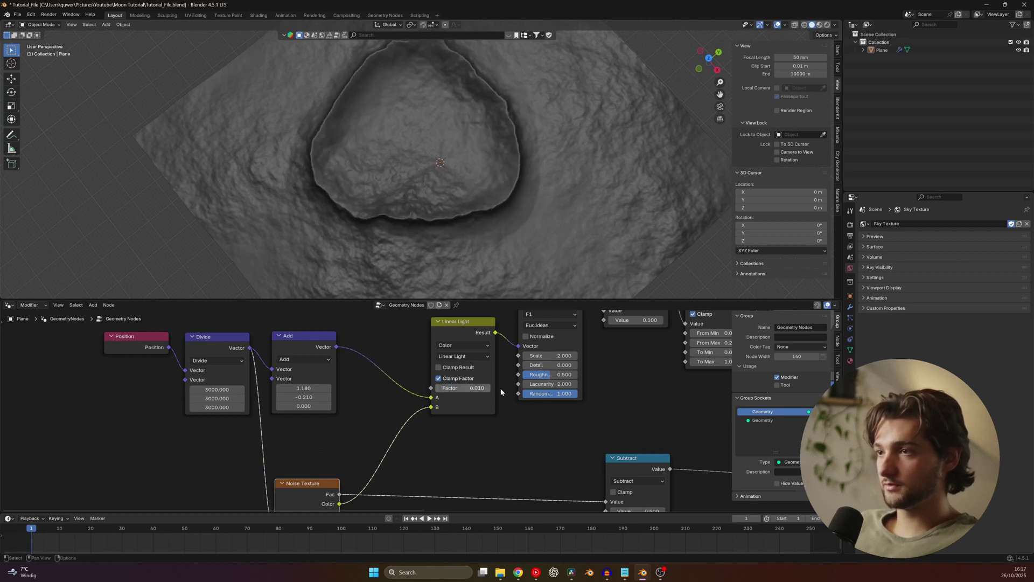
Step: Set the Linear Light mix node's Factor to 0.005 for a subtler crater distortion
middle_click_drag(489, 178, 489, 123)
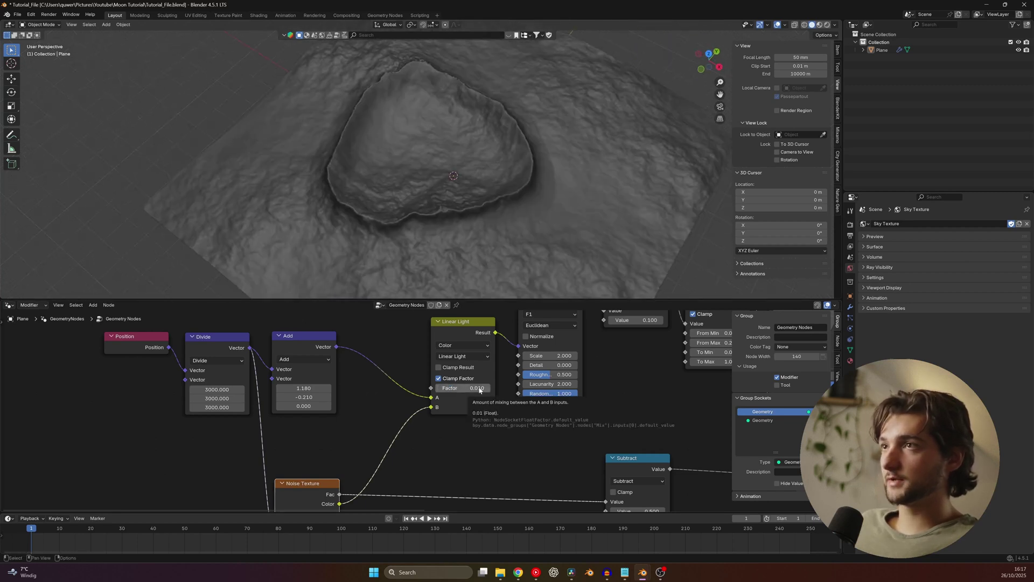
left_click(480, 387)
left_click(480, 388)
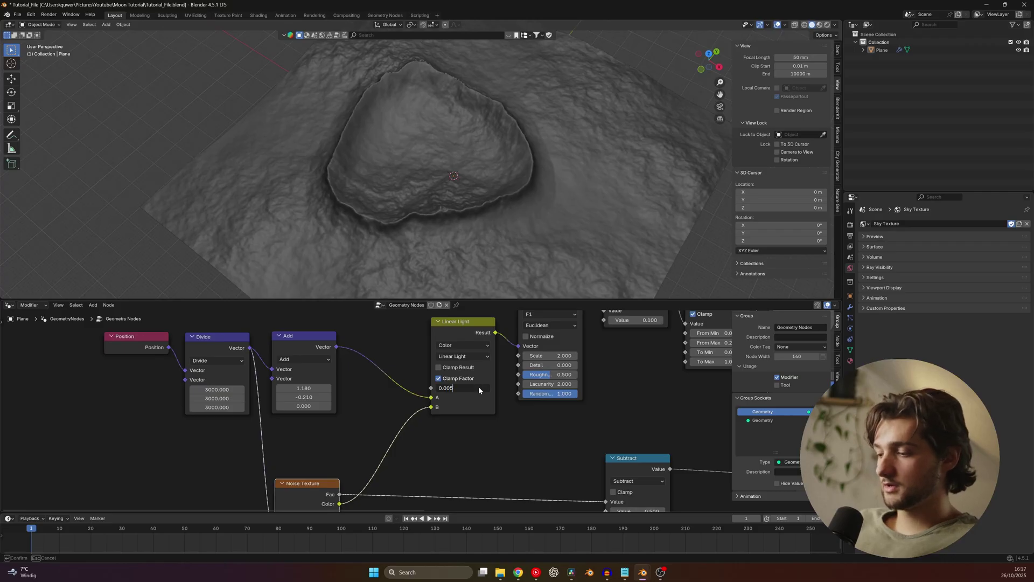
type("05")
key("Return")
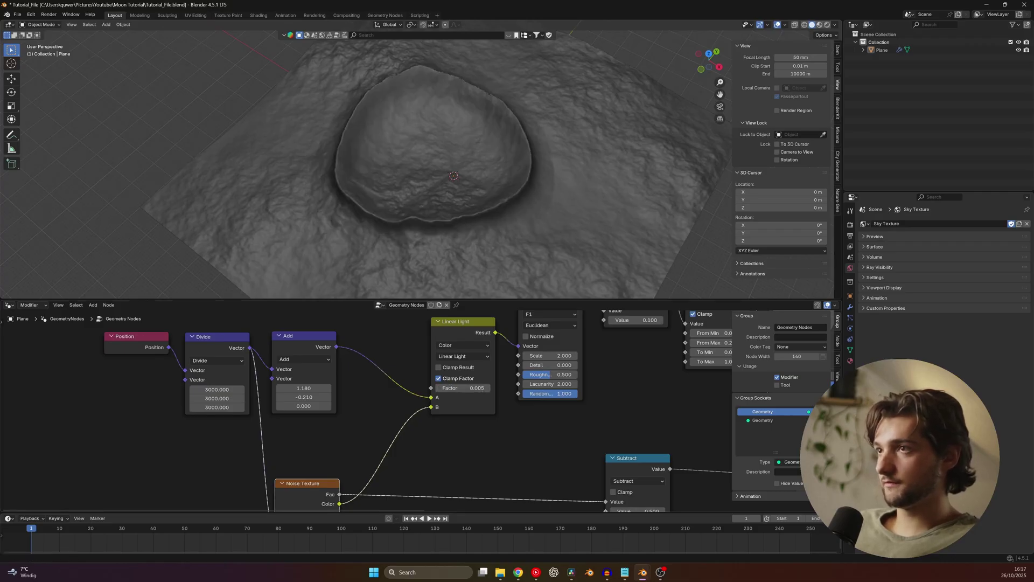
middle_click_drag(474, 291, 449, 189)
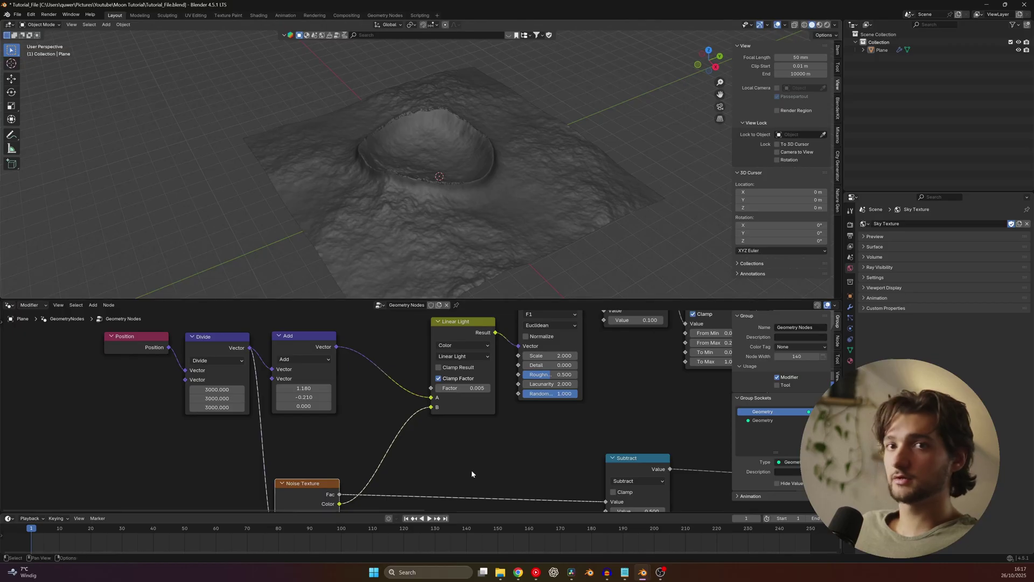
scroll(506, 203, "up", 4)
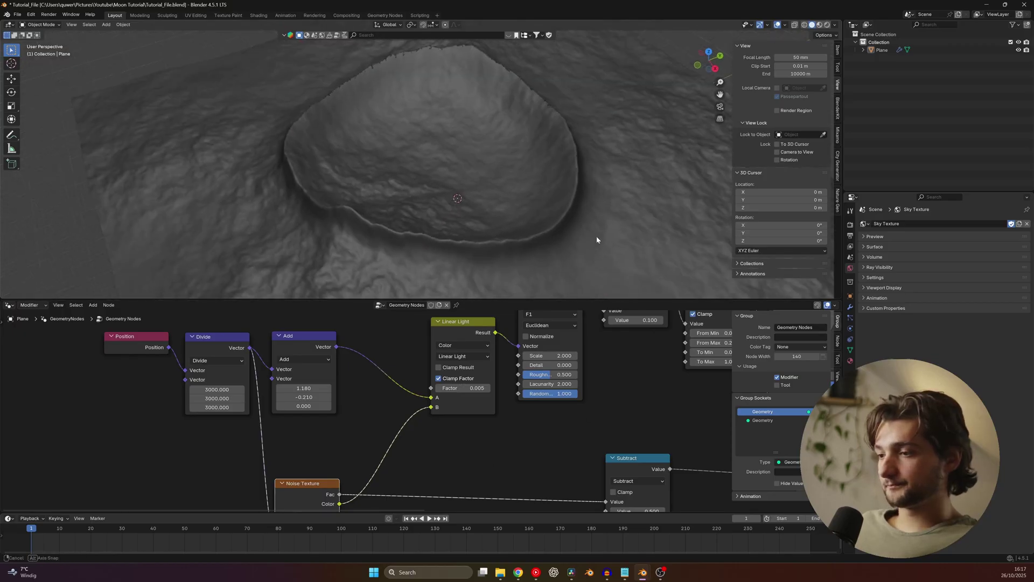
Step: Move the noise branch's Multiply node next to its Subtract node and save the file
middle_click_drag(596, 236, 485, 204)
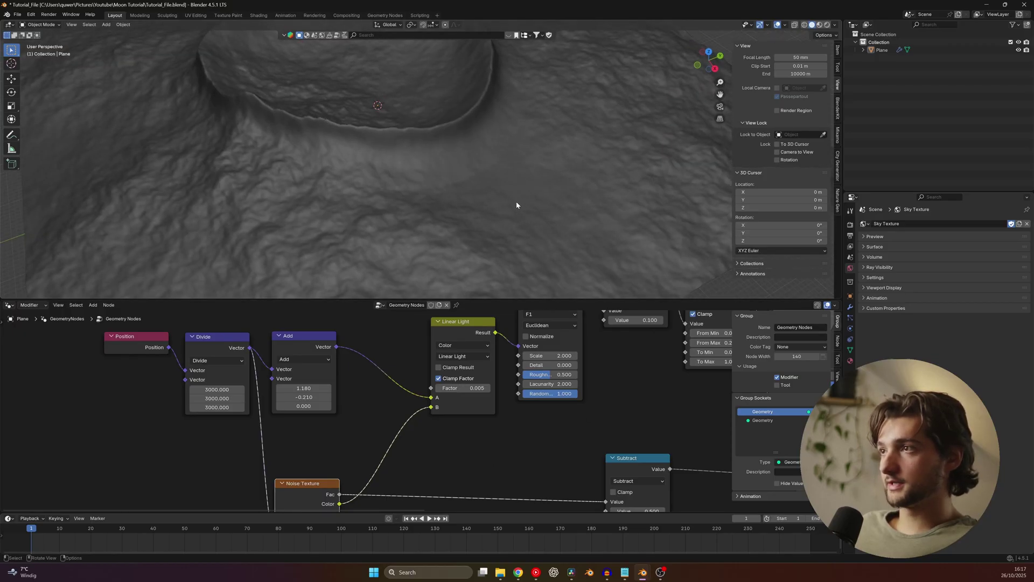
scroll(422, 374, "down", 10)
middle_click_drag(545, 382, 416, 357)
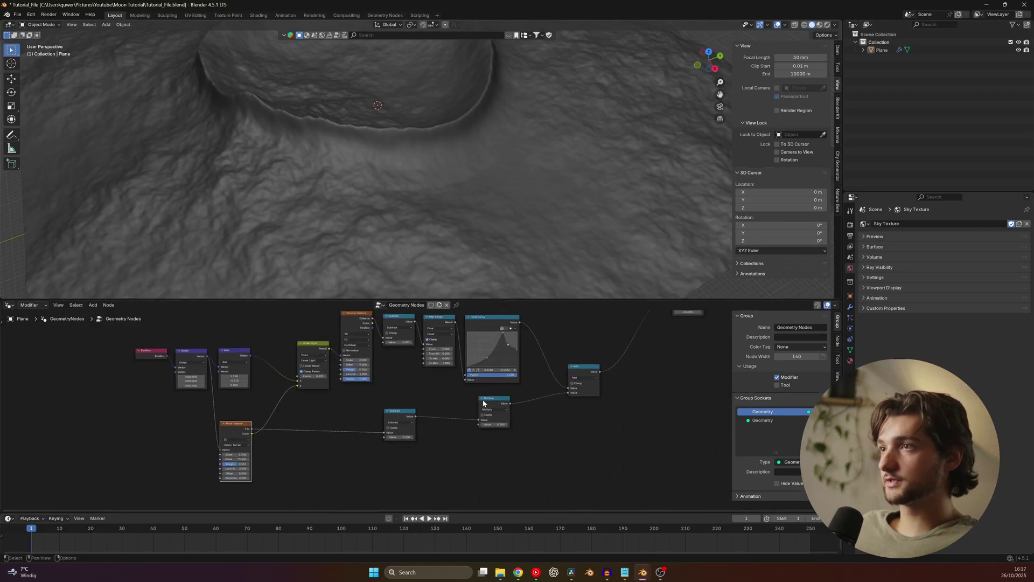
left_click_drag(487, 404, 434, 409)
scroll(443, 380, "down", 2)
key("ctrl+s")
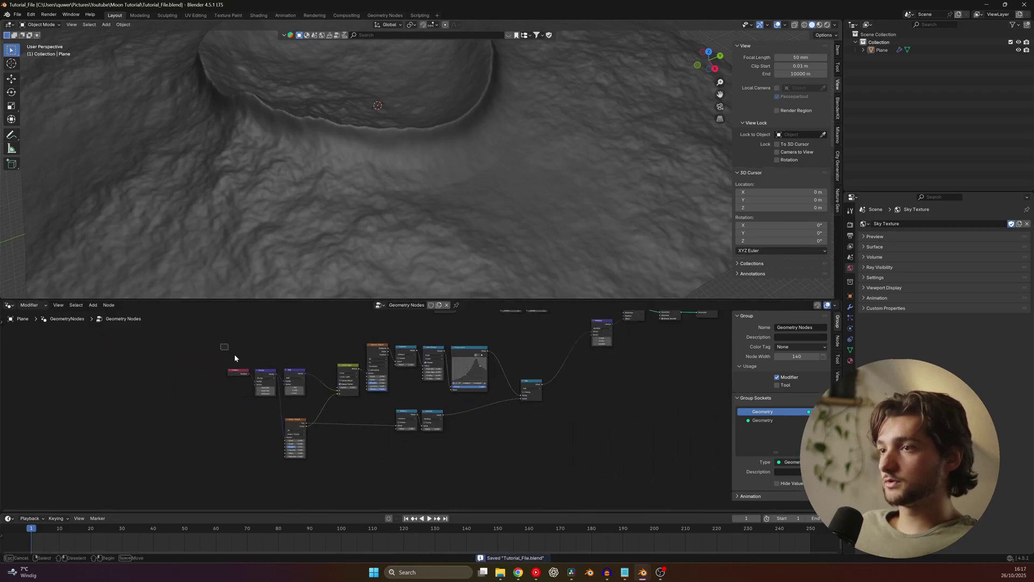
Step: Shift the crater and noise node network down, away from the vector Multiply node, and move the Linear Light node farther from the Voronoi Texture
left_click_drag(232, 353, 566, 471)
key("KP_Decimal")
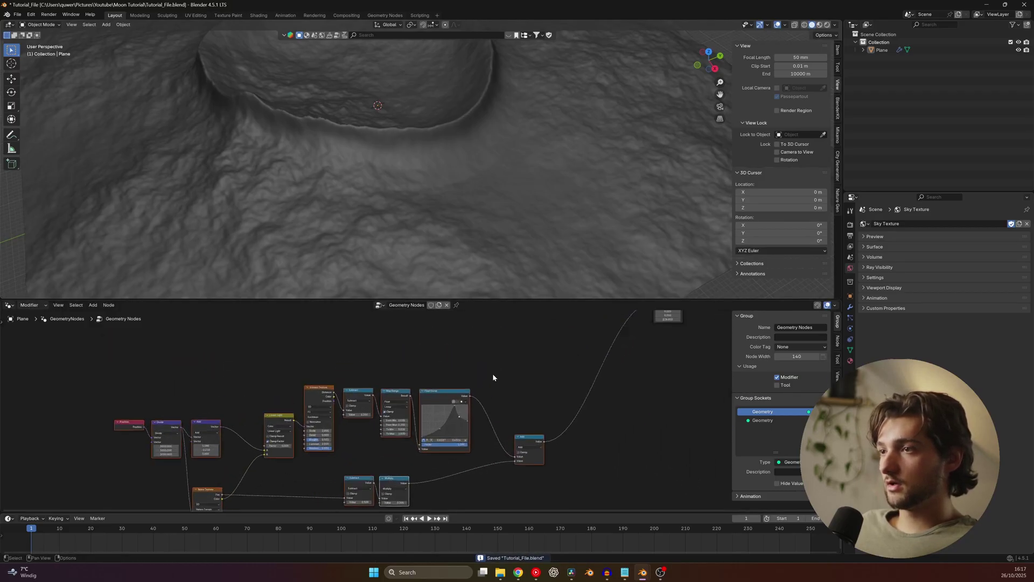
scroll(335, 386, "up", 4)
left_click_drag(279, 362, 448, 424)
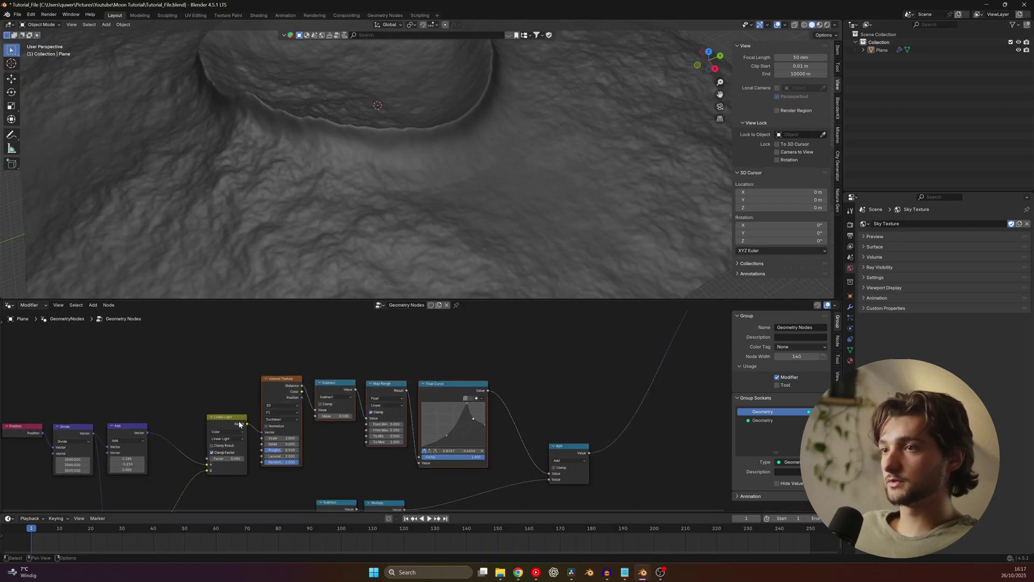
left_click_drag(223, 422, 209, 430)
Step: Duplicate the chain from Voronoi Texture to Float Curve above the original and sum it with the existing Add output through a second Add node
left_click_drag(295, 357, 472, 407)
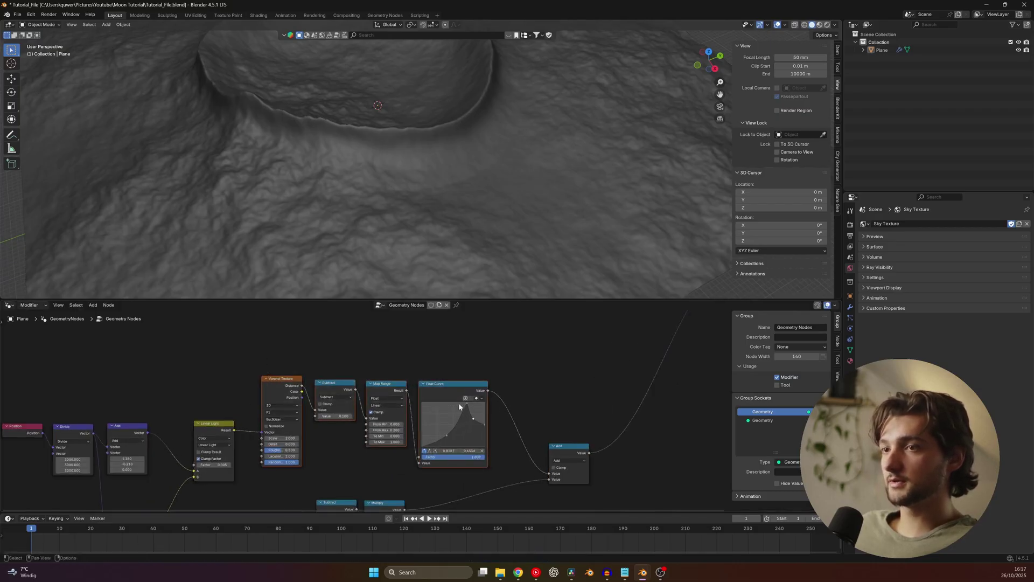
scroll(461, 408, "down", 3)
middle_click_drag(404, 396, 400, 428)
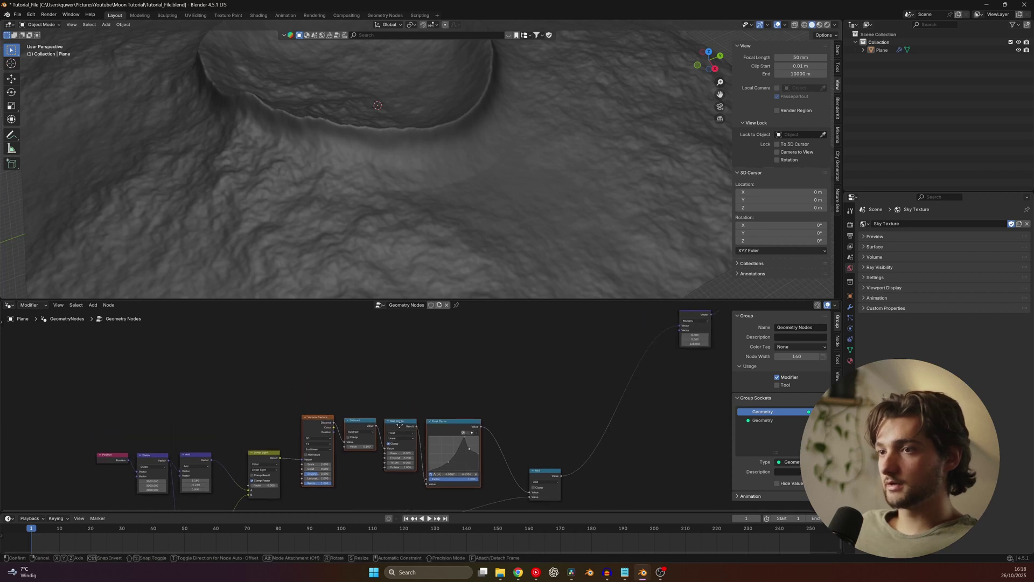
key("shift+d")
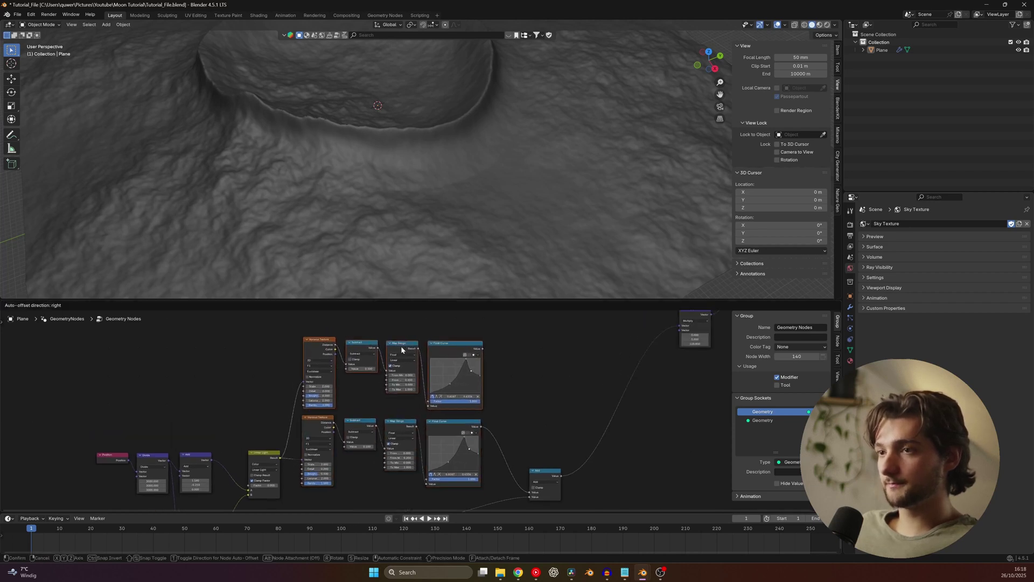
left_click(401, 350)
left_click_drag(482, 348, 600, 401)
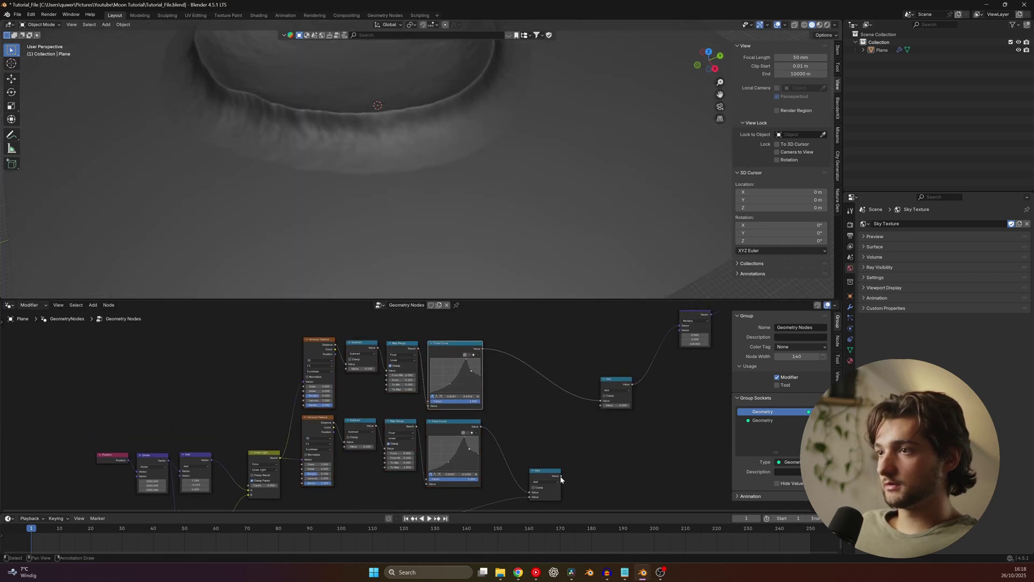
left_click_drag(560, 479, 600, 405)
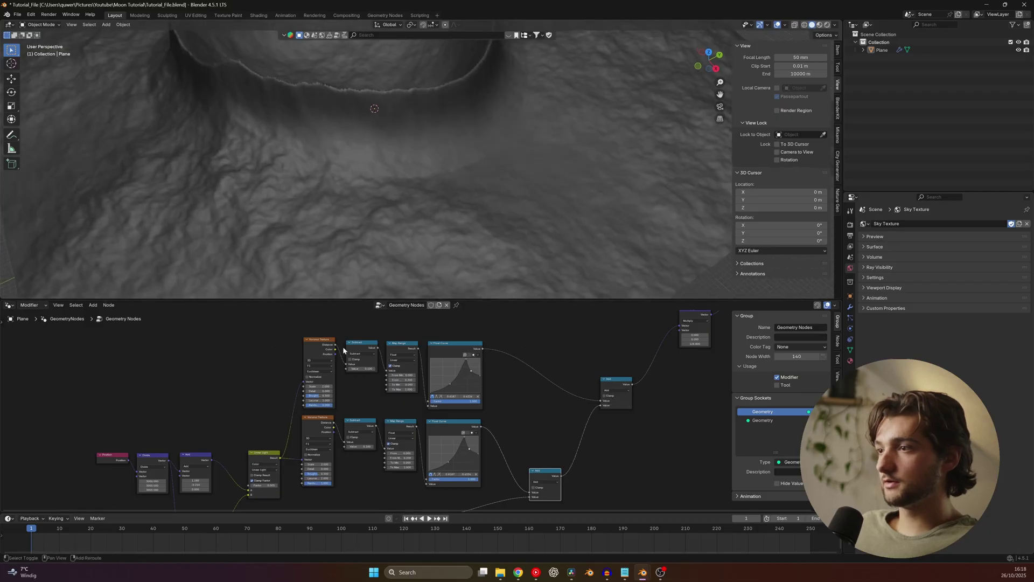
Step: Set the duplicated Voronoi Texture's Scale to 90
scroll(343, 347, "up", 3)
left_click_drag(407, 395, 695, 395)
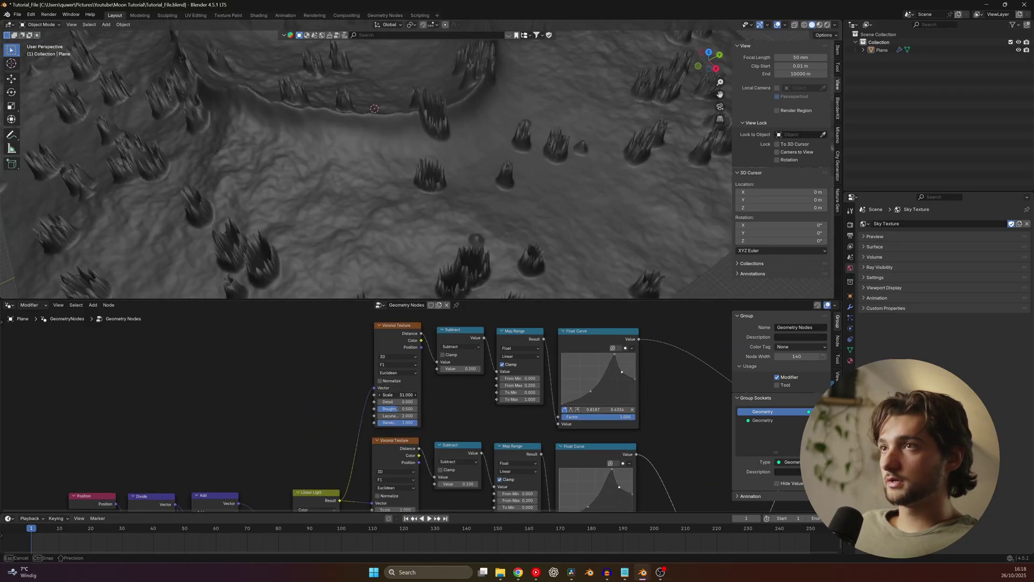
left_click(395, 395)
key("Return")
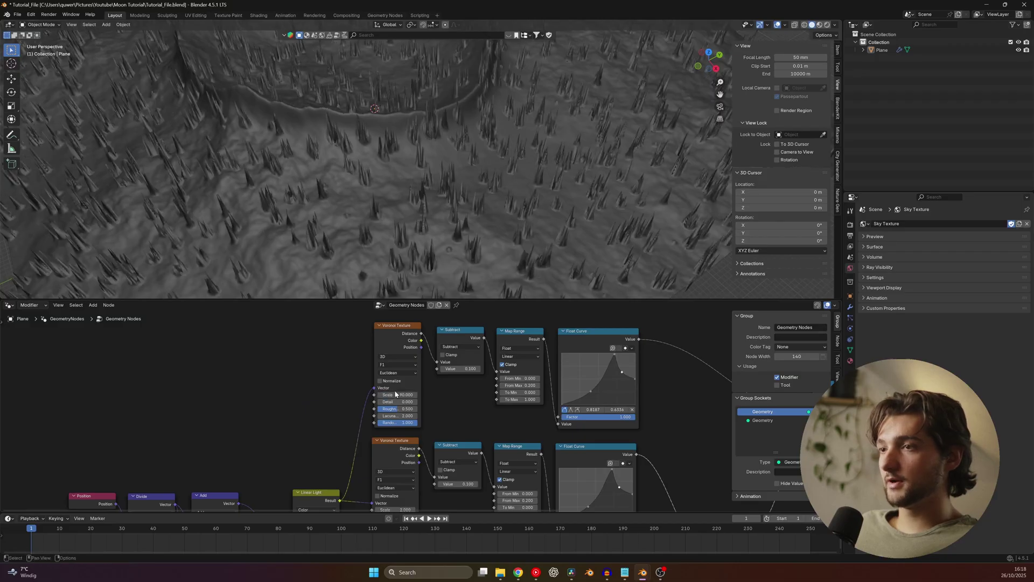
Step: Insert a Math Multiply node between the duplicated Float Curve and the second Add node
scroll(506, 173, "down", 2)
scroll(506, 357, "down", 4)
middle_click_drag(480, 397, 350, 395)
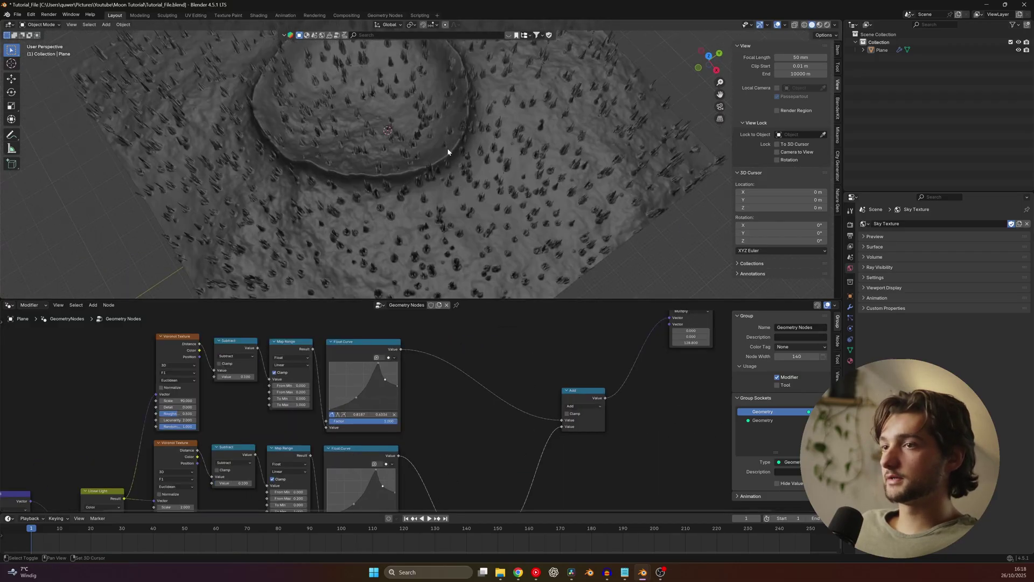
middle_click_drag(448, 152, 455, 166, "shift")
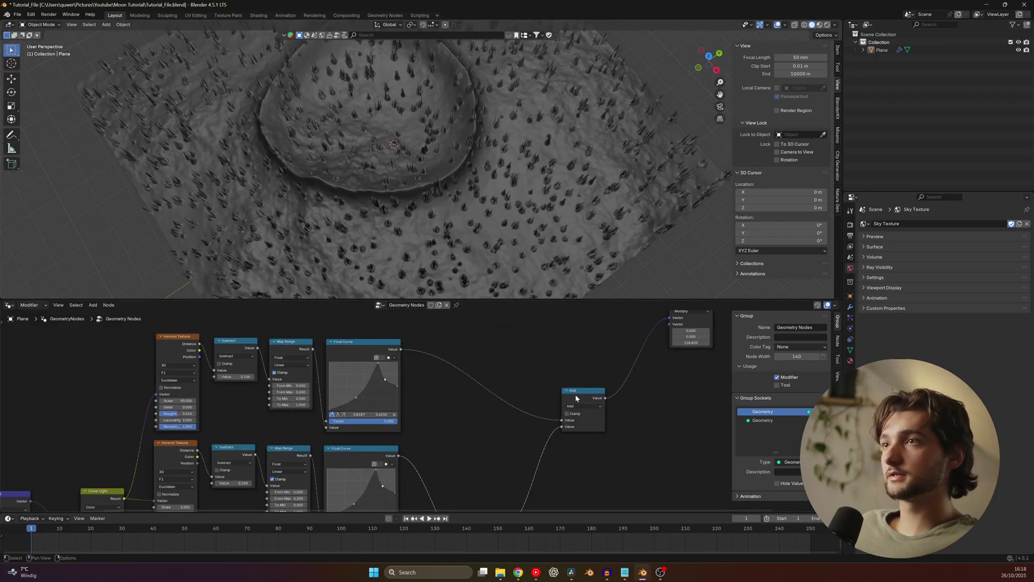
key("shift+d")
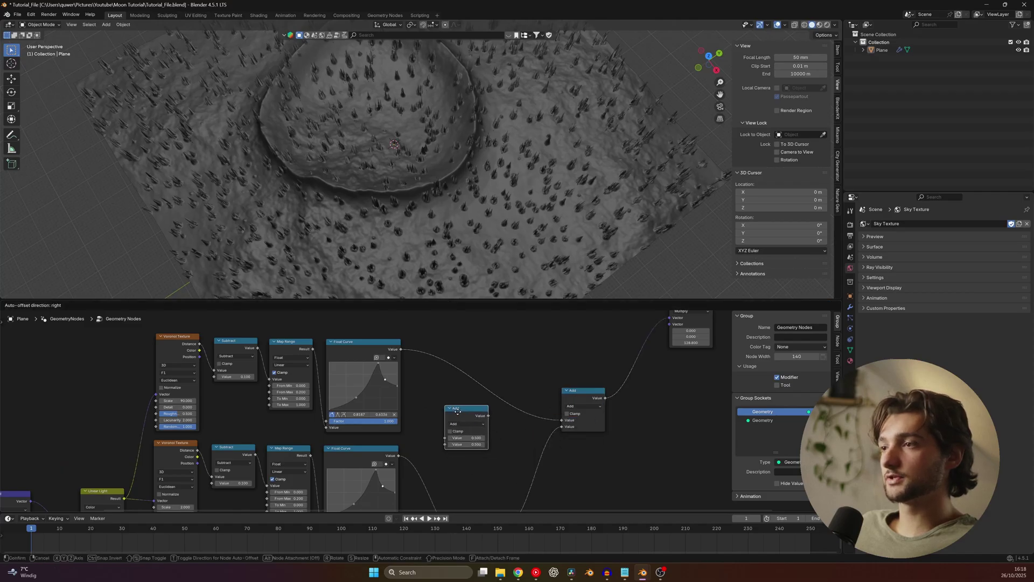
left_click(454, 408)
left_click(467, 419)
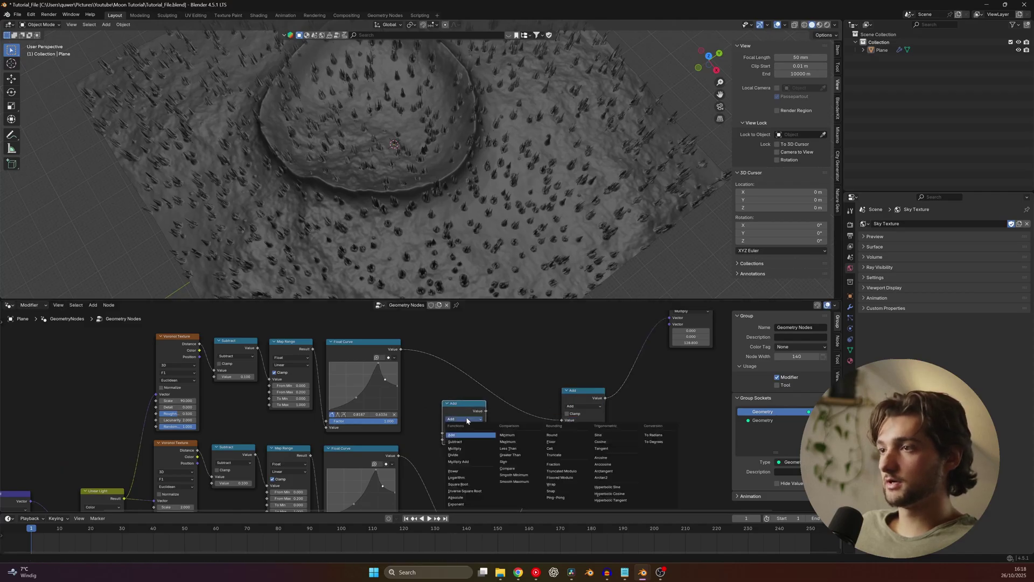
left_click(465, 448)
left_click_drag(465, 403, 476, 364)
scroll(423, 413, "up", 2)
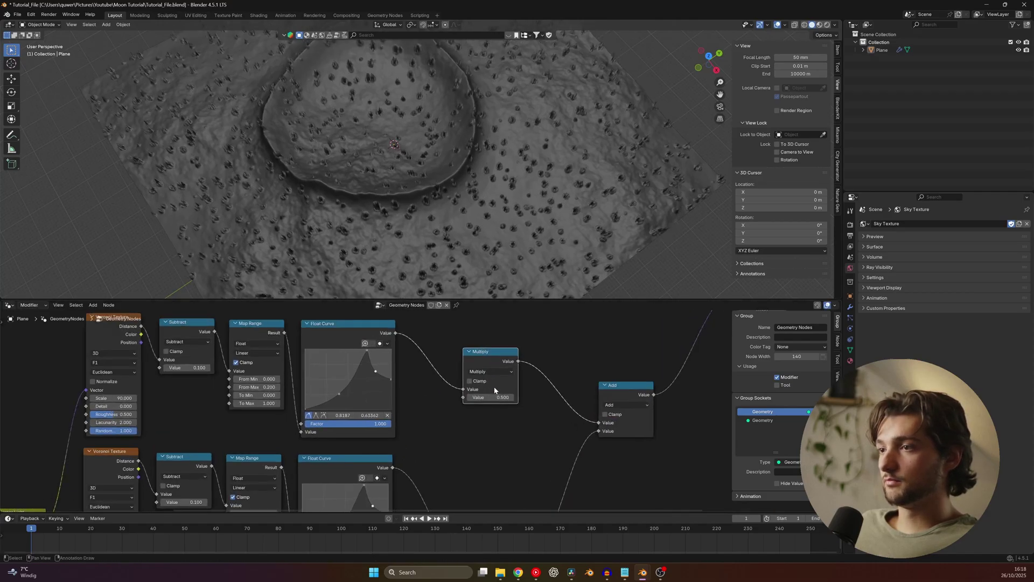
Step: Set the new Multiply node's value to 0.01
double_click(504, 397)
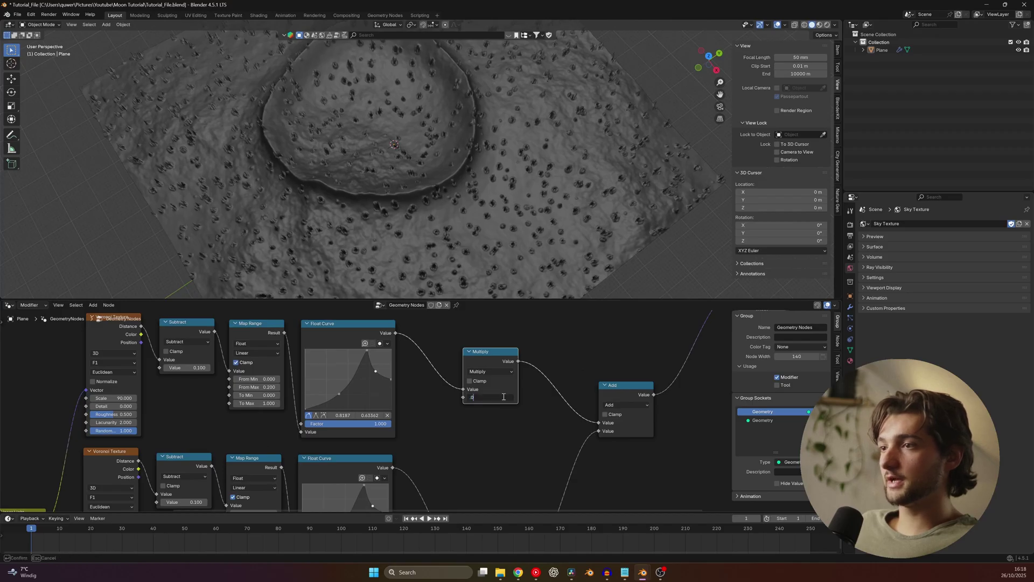
type(".01")
key("Return")
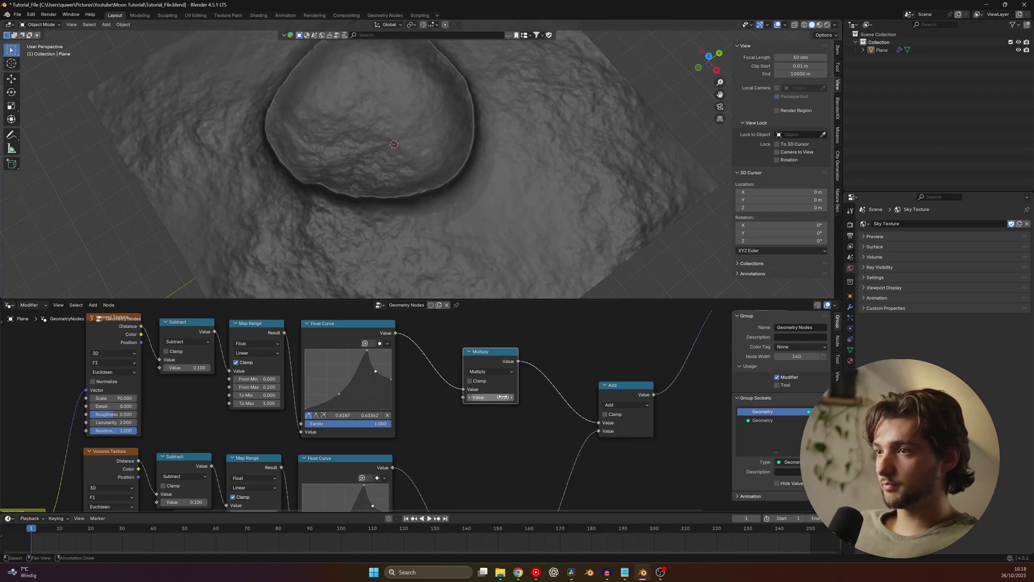
Step: Raise the small craters' Multiply value to 0.02 and save the file
scroll(575, 164, "up", 4)
scroll(506, 394, "up", 1)
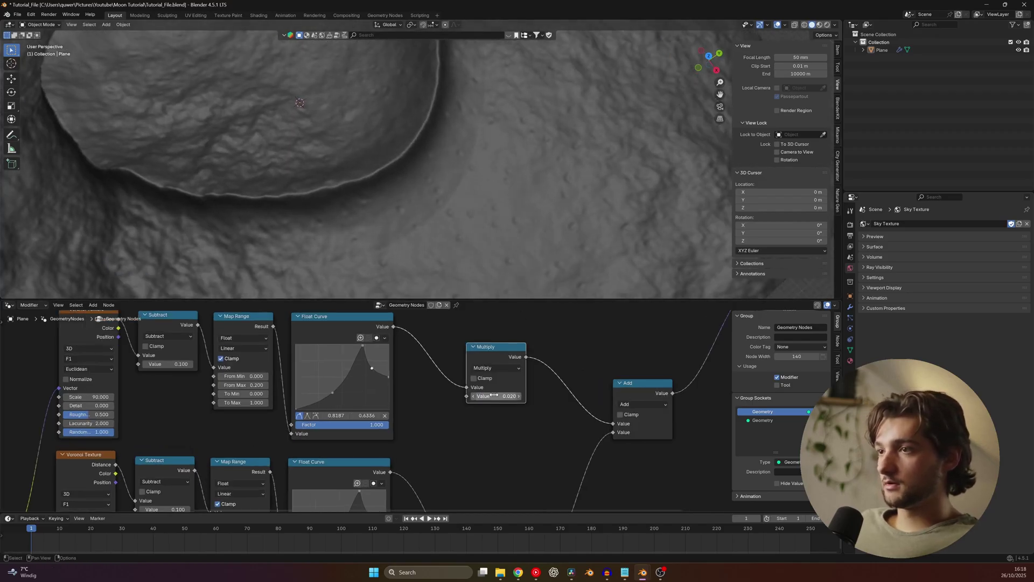
left_click(519, 396)
scroll(556, 201, "down", 4)
key("ctrl+s")
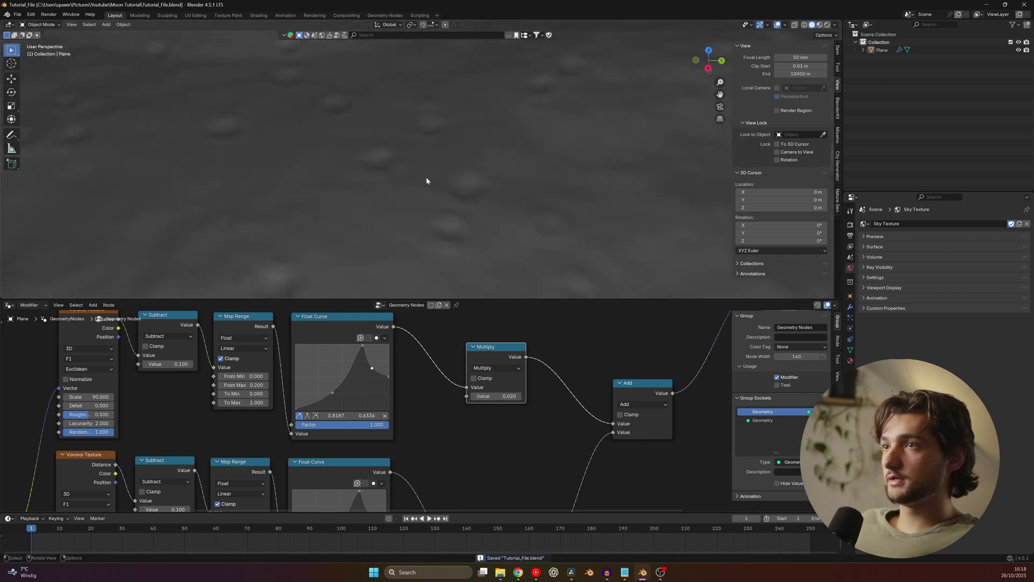
Step: Set the Scale of the duplicated Voronoi Texture to 60 for larger small craters
middle_click_drag(427, 180, 466, 199)
middle_click_drag(93, 397, 347, 397)
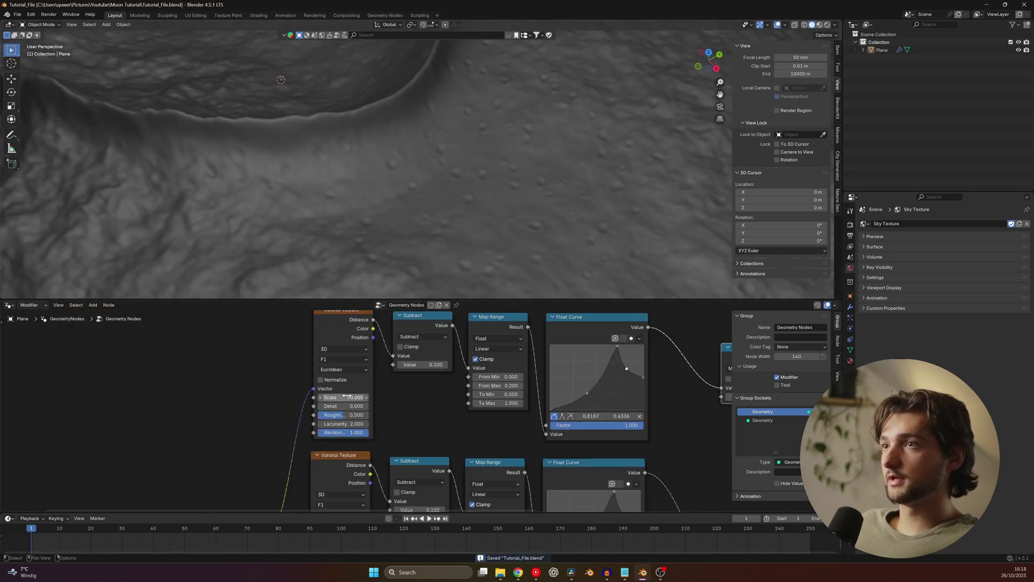
left_click_drag(348, 397, 317, 397)
left_click(348, 397)
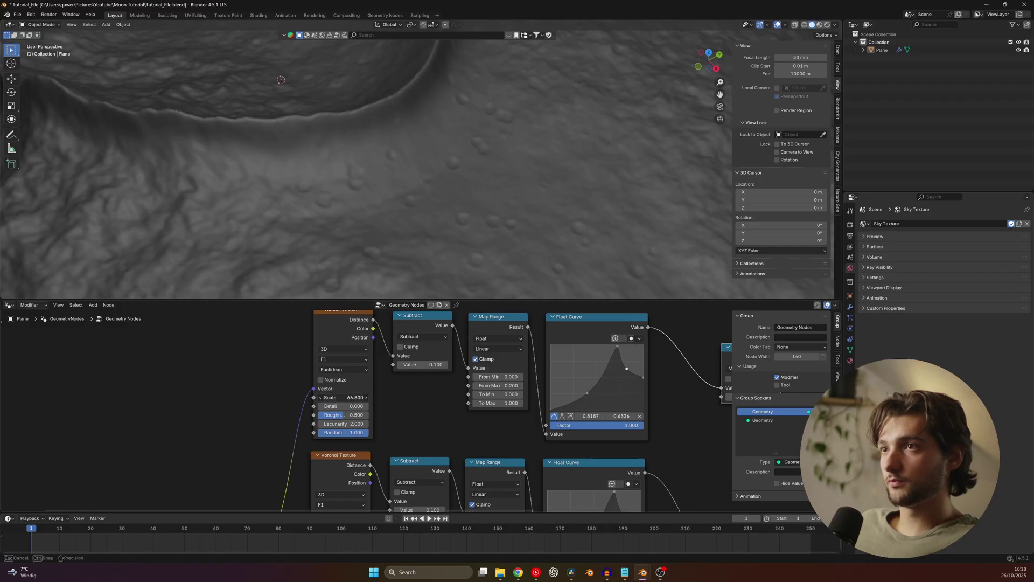
key("Return")
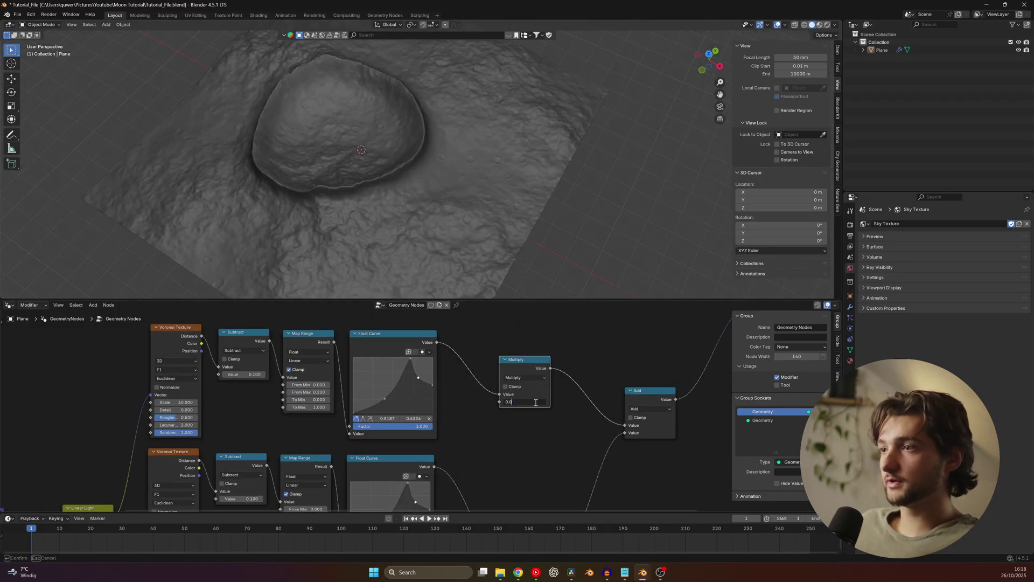
Step: Set the Multiply value of the small crater chain to 0.04 and save the file
type("3")
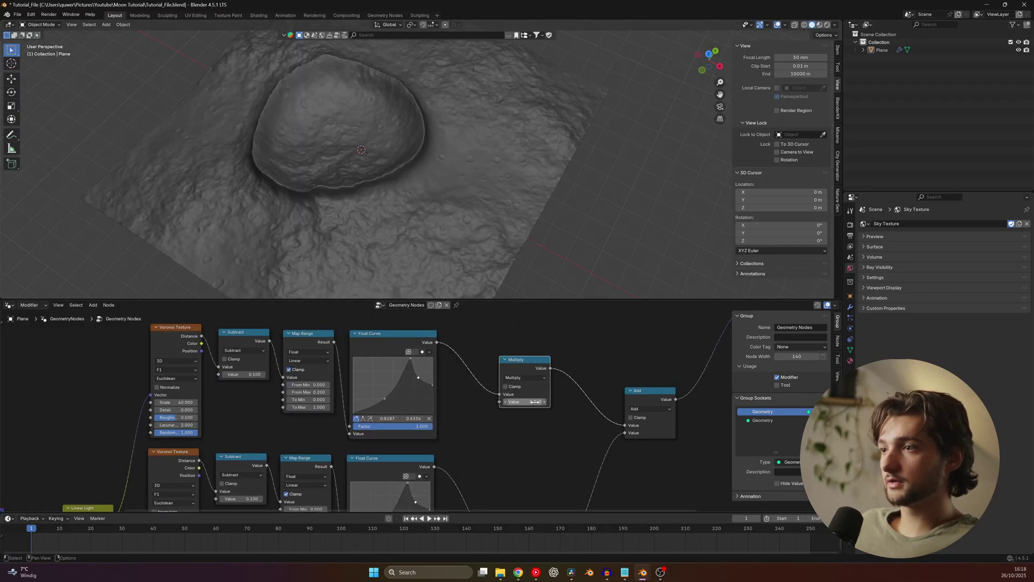
key("BackSpace")
type("4")
key("Return")
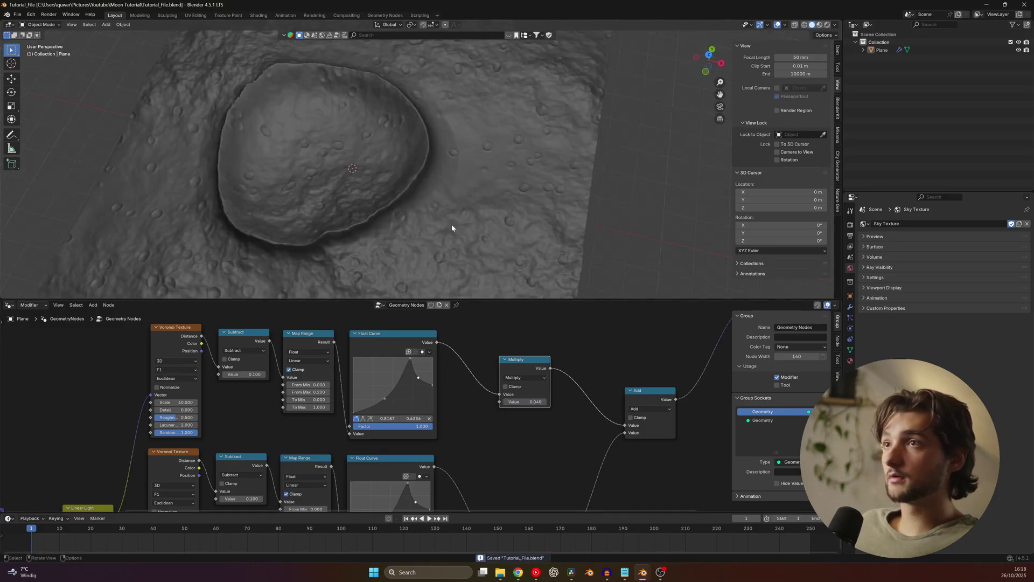
middle_click_drag(452, 228, 447, 194)
Step: Move the whole crater and noise node network farther down and bring the small craters' Multiply node closer to its Float Curve
scroll(377, 400, "down", 5)
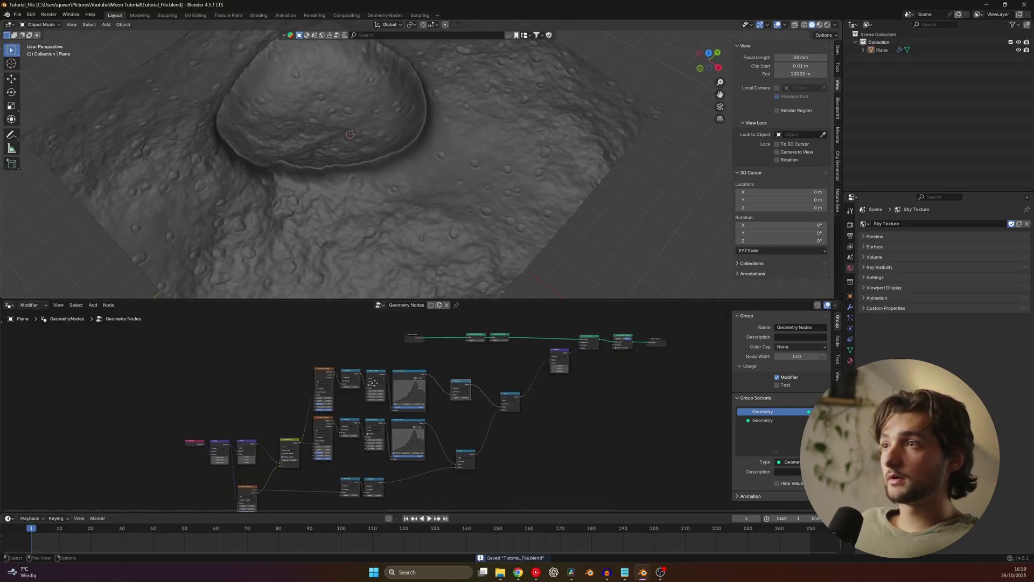
middle_click_drag(374, 383, 388, 350)
left_click_drag(196, 347, 537, 488)
key("g")
left_click(468, 404)
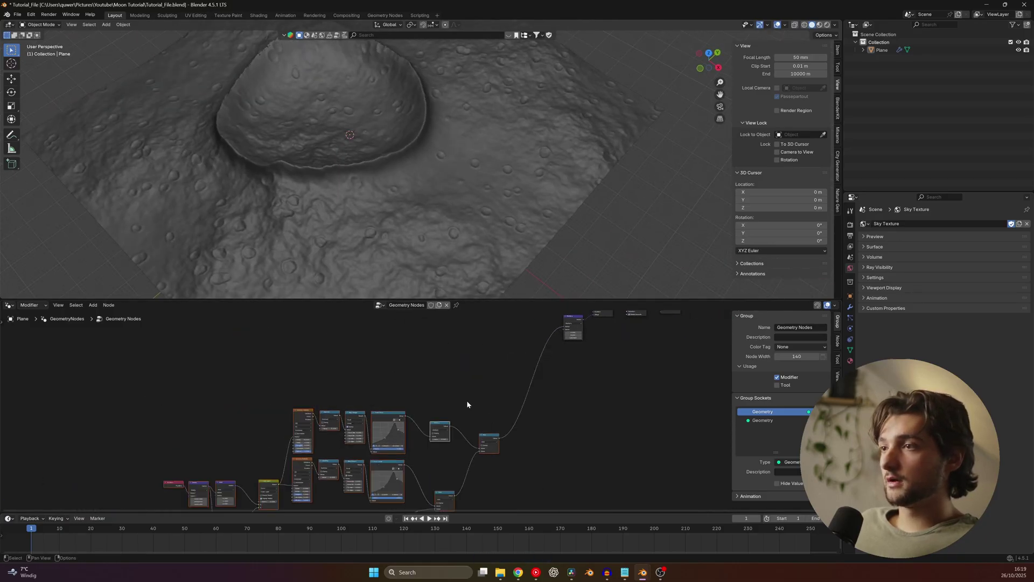
scroll(461, 400, "up", 6)
left_click(453, 397)
left_click_drag(448, 433, 436, 425)
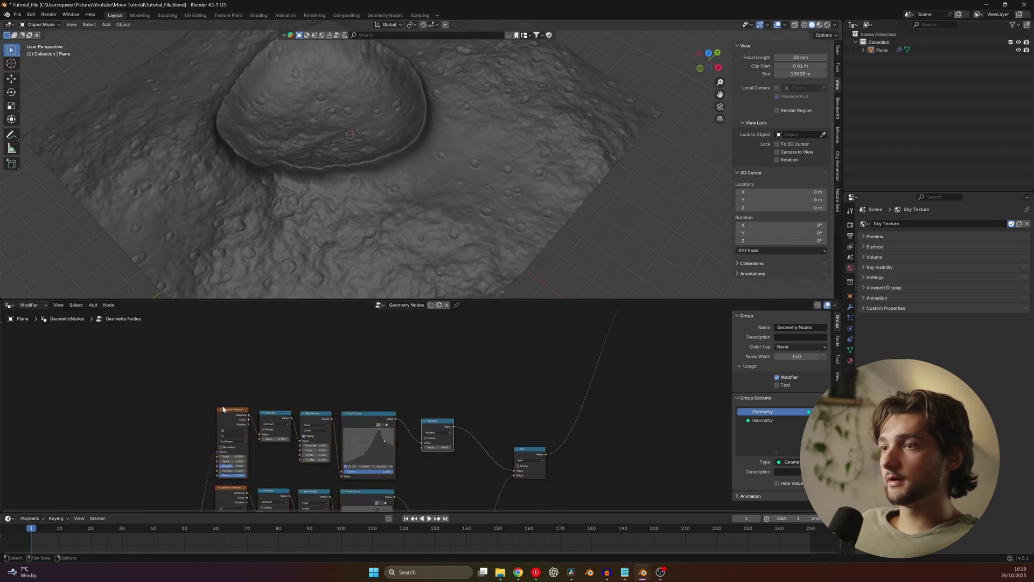
Step: Duplicate the small crater chain, from Voronoi Texture through Multiply, and place the copy above it
left_click_drag(199, 396, 438, 432)
key("shift+d")
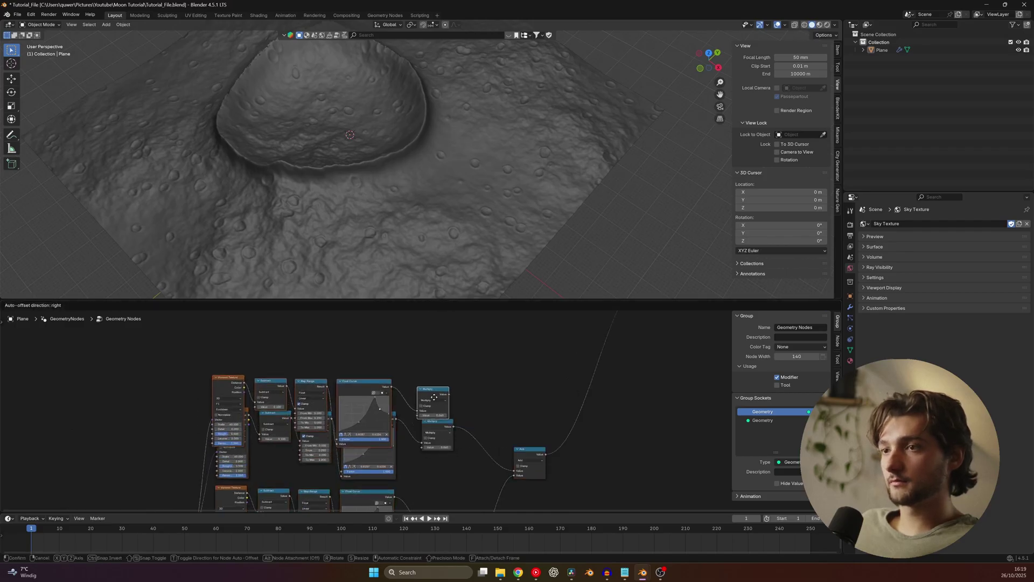
left_click(438, 349)
Step: Duplicate the final Add node and use it to sum the third crater chain's Multiply output with the previous Add output
left_click(529, 454)
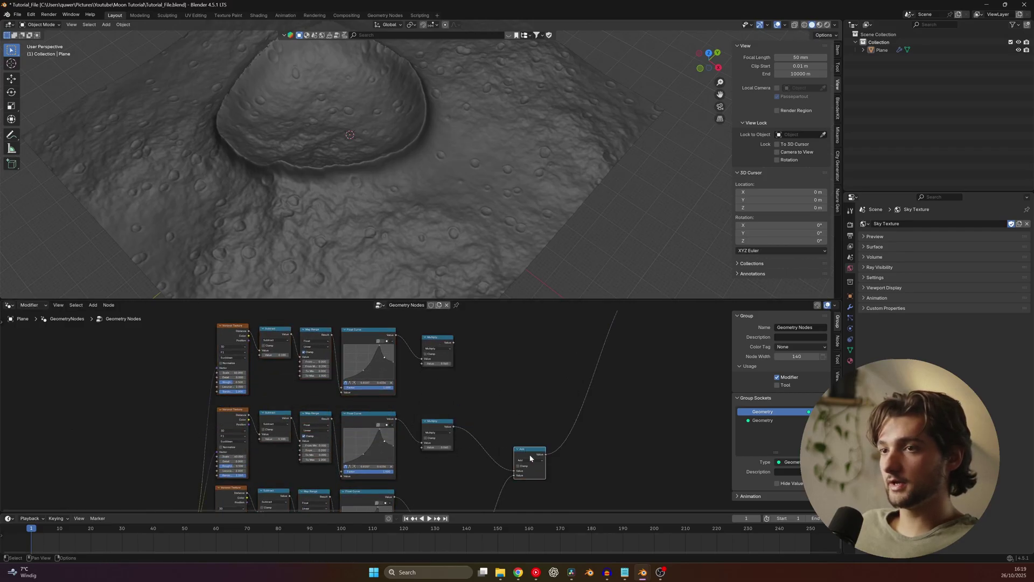
key("shift+d")
left_click(592, 377)
left_click_drag(453, 343, 563, 388)
right_click(468, 361)
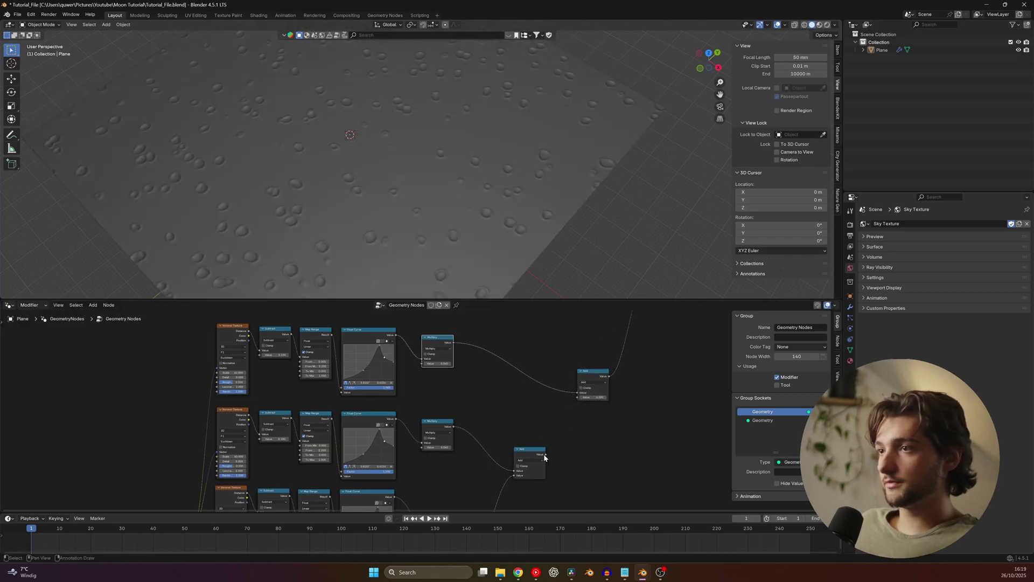
left_click_drag(545, 454, 576, 398)
Step: Set the third crater chain's Voronoi Texture Scale to 80
scroll(260, 379, "up", 4)
middle_click_drag(259, 379, 286, 403)
left_click_drag(250, 395, 313, 395)
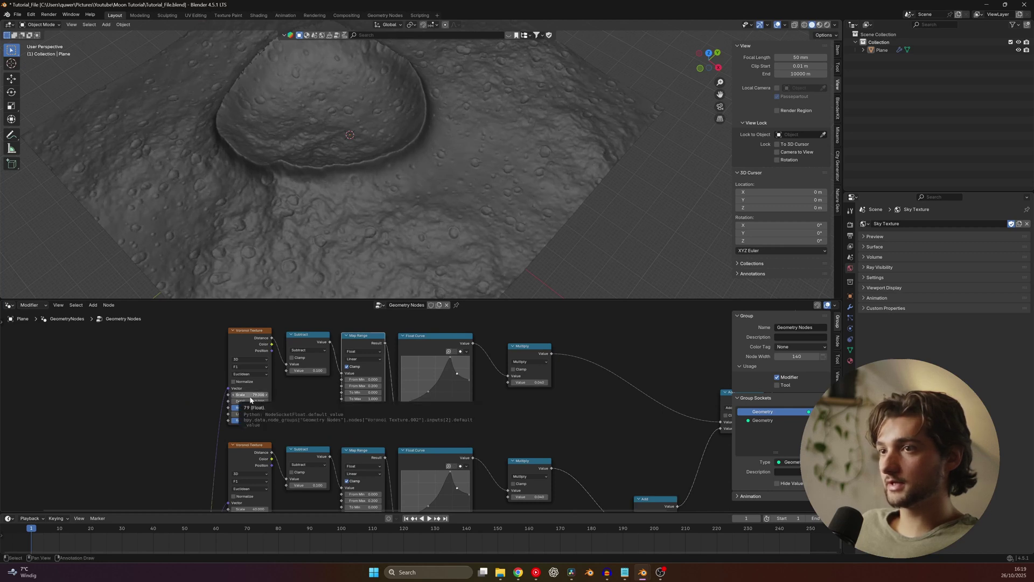
left_click(250, 395)
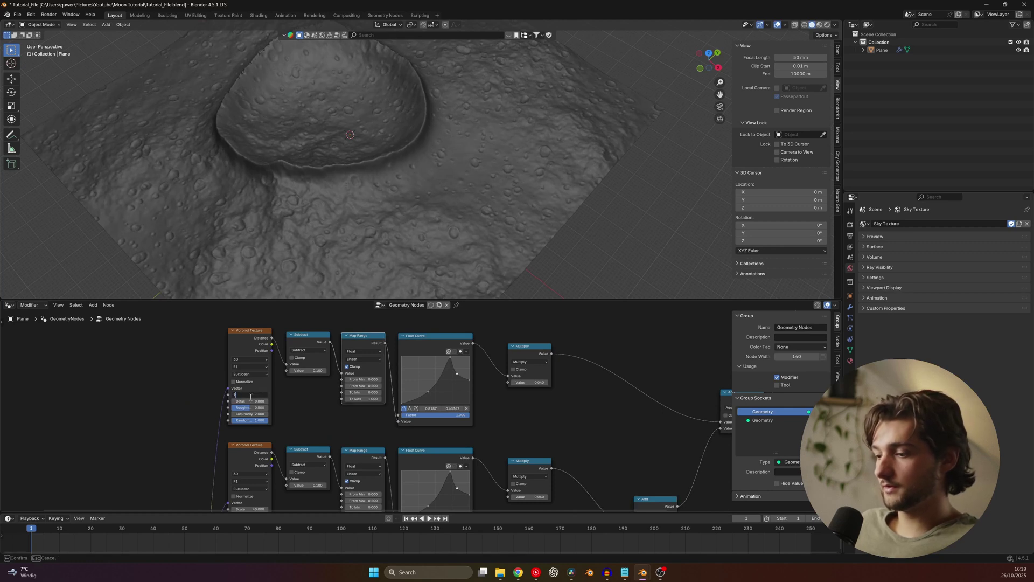
key("Return")
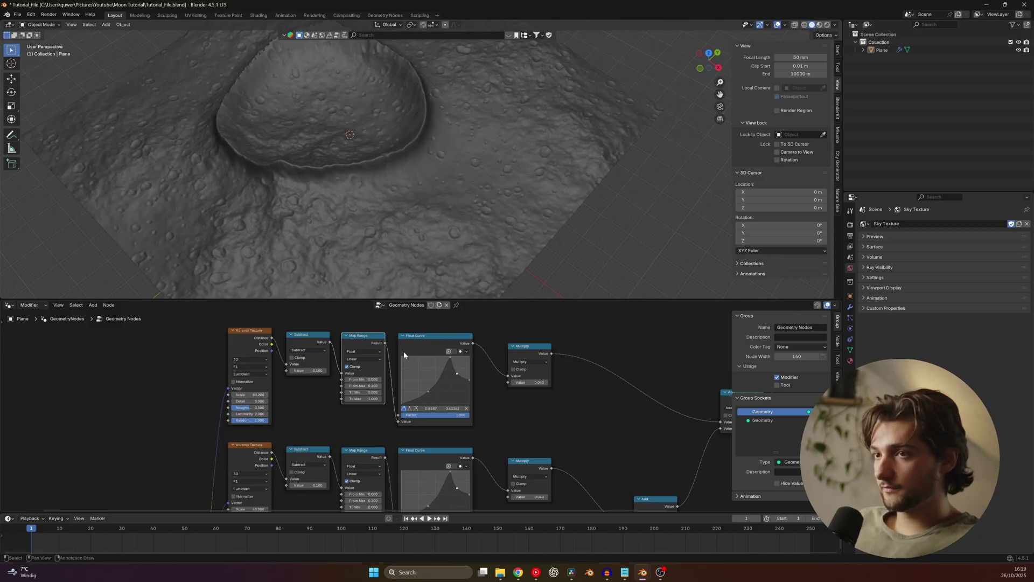
Step: Set the third crater chain's Multiply value to 0.02 and save the file
scroll(580, 388, "up", 2)
left_click(473, 401)
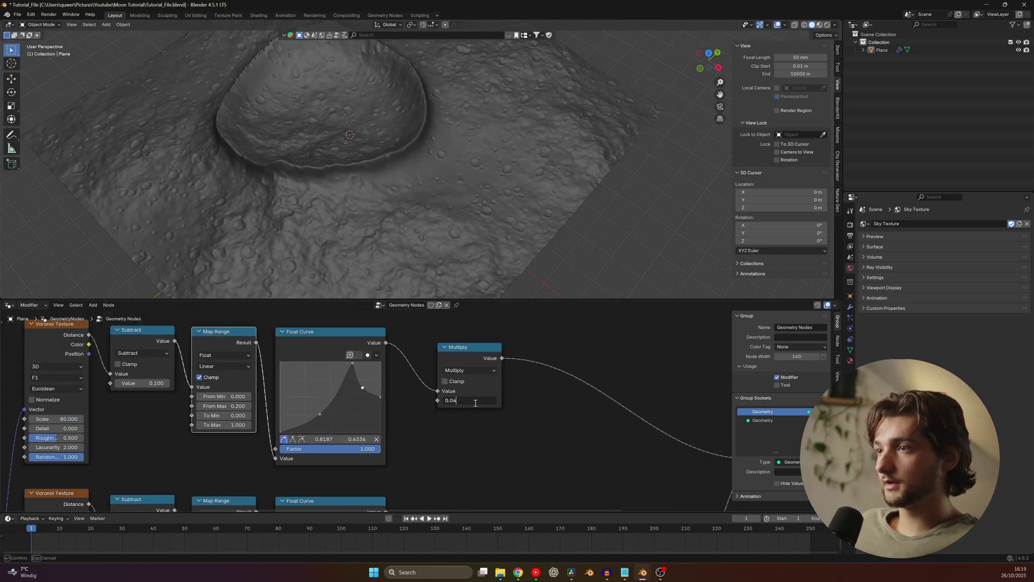
key("Return")
scroll(432, 220, "down", 2)
middle_click_drag(441, 183, 492, 185, "shift")
key("ctrl+s")
scroll(486, 211, "up", 3)
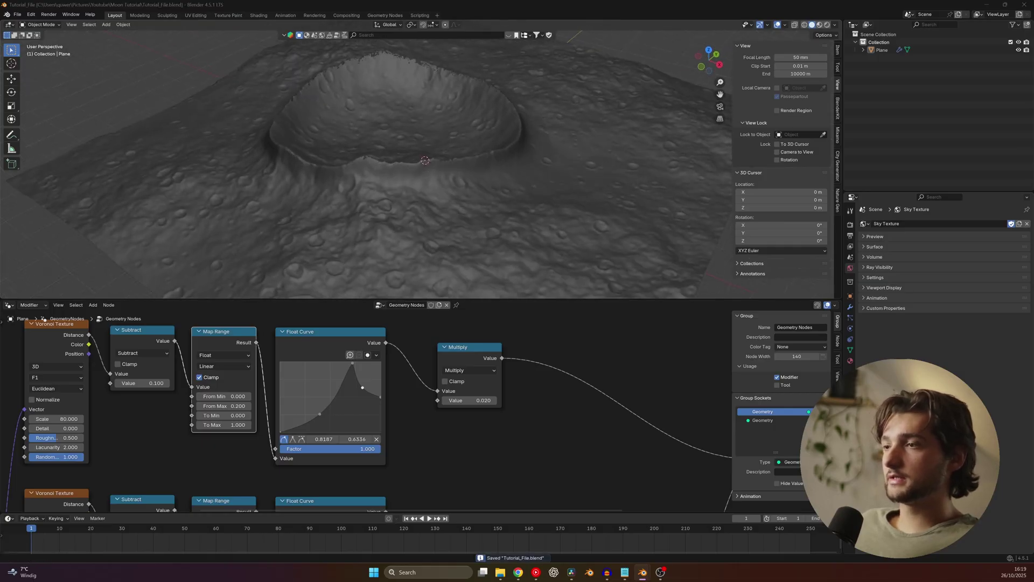
Step: Show the terrain in rendered shading and unlink the Sky Texture world from the scene
scroll(477, 385, "down", 9)
middle_click_drag(494, 343, 347, 452)
scroll(467, 433, "up", 4)
scroll(443, 431, "down", 3)
middle_click_drag(406, 435, 439, 395)
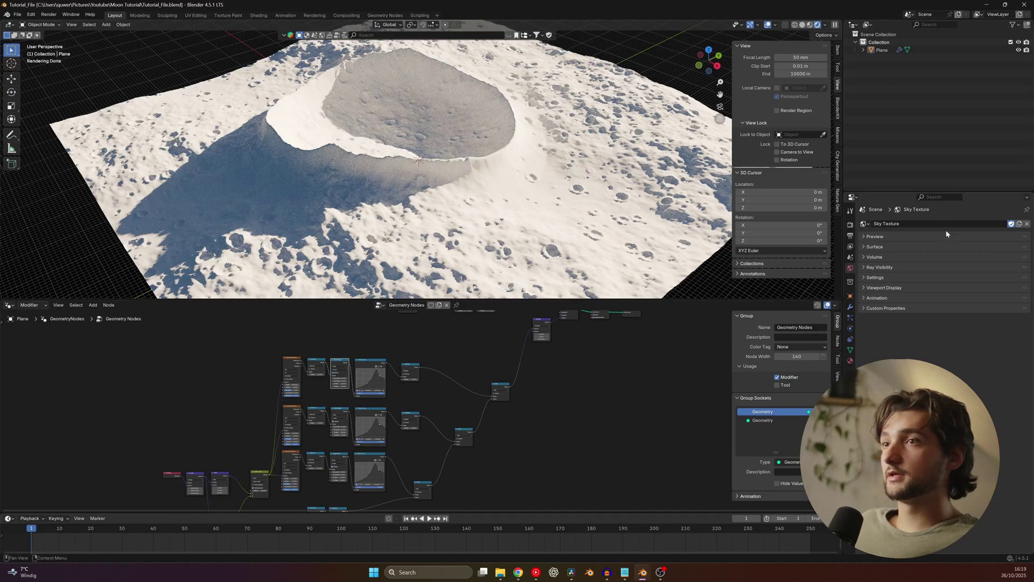
left_click(1027, 224)
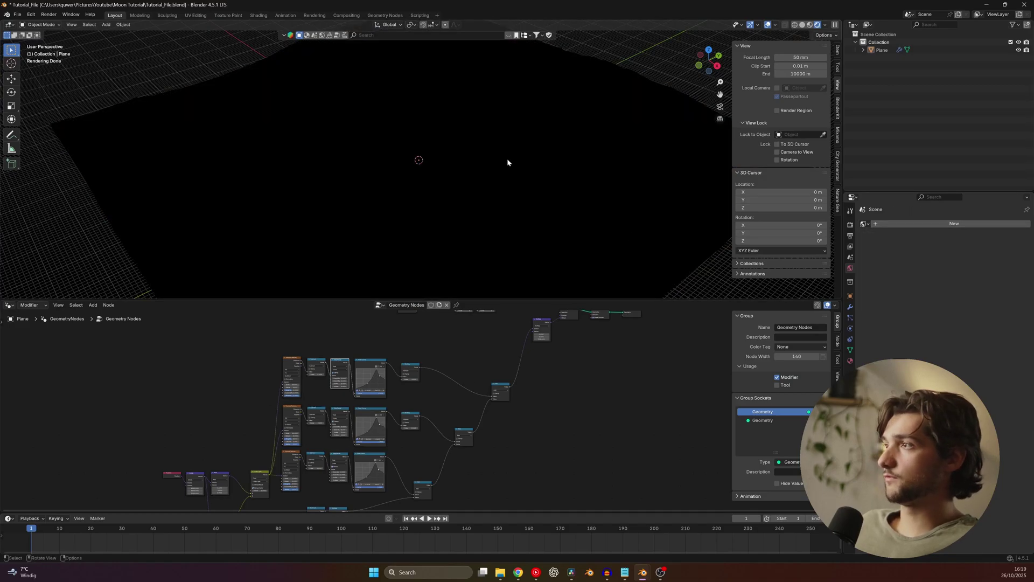
Step: Add a sun light to the scene and raise it along Z above the terrain
key("shift+a")
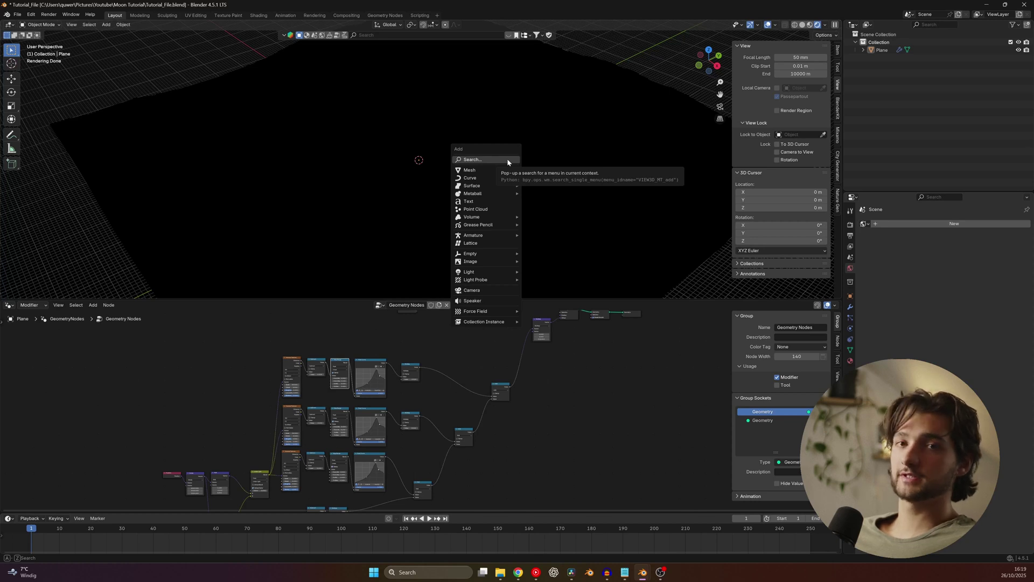
mouse_move(492, 274)
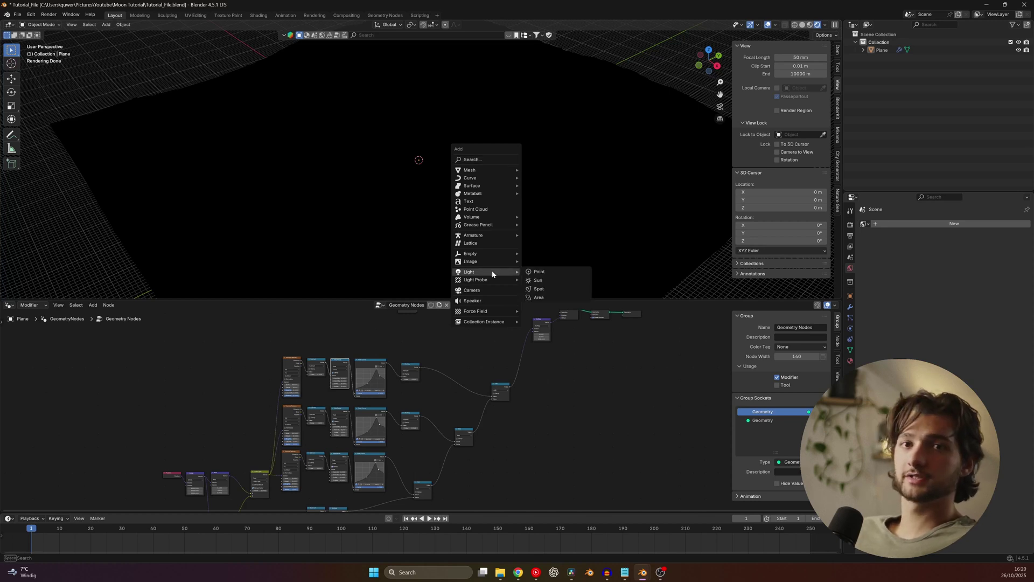
left_click(532, 280)
key("shift+space")
key("g")
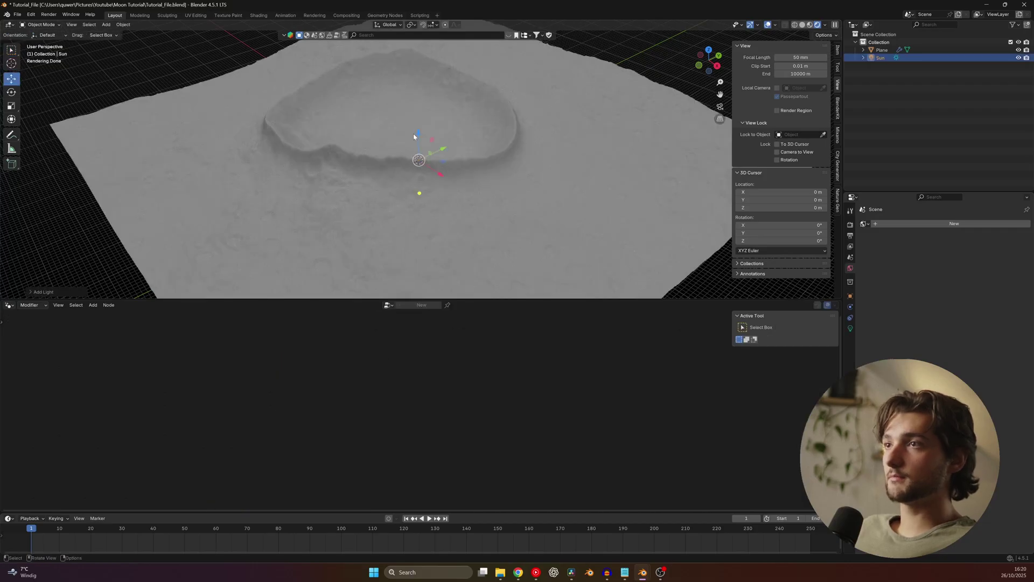
left_click_drag(418, 135, 418, 84)
Step: Rotate the sun light by about -75° around the global X axis so it grazes the terrain
key("r")
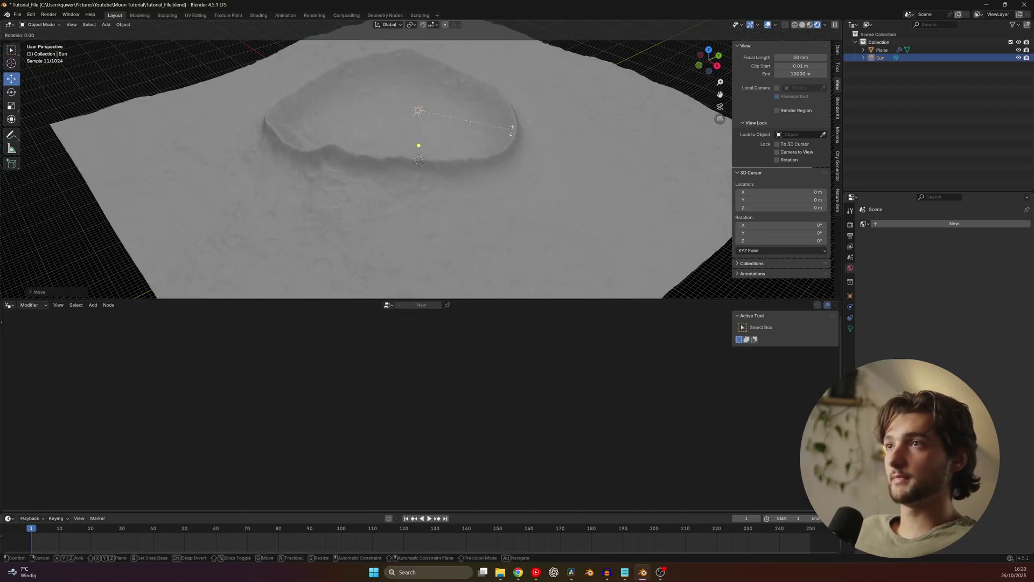
key("x")
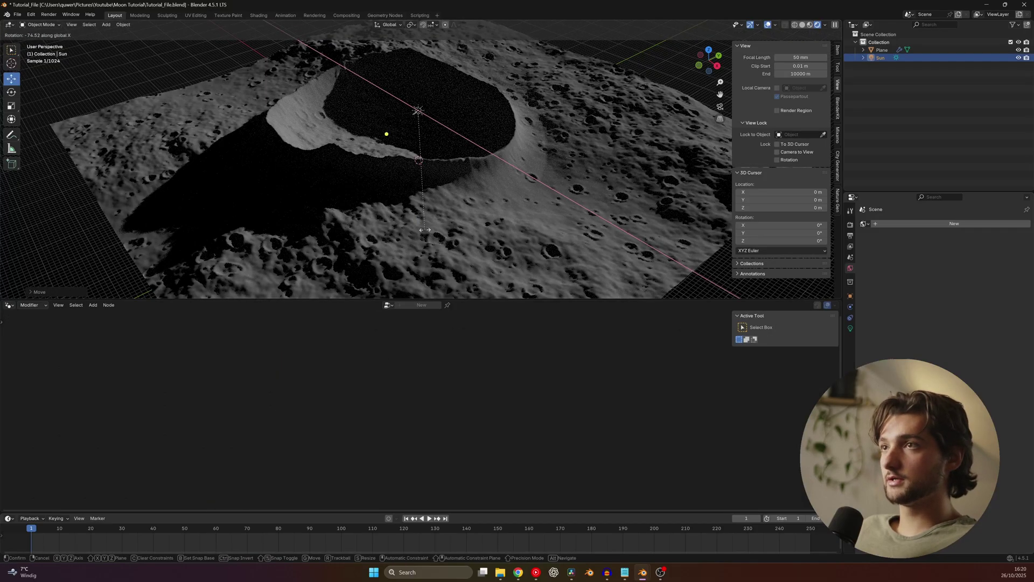
left_click(419, 233)
middle_click_drag(419, 233, 493, 176)
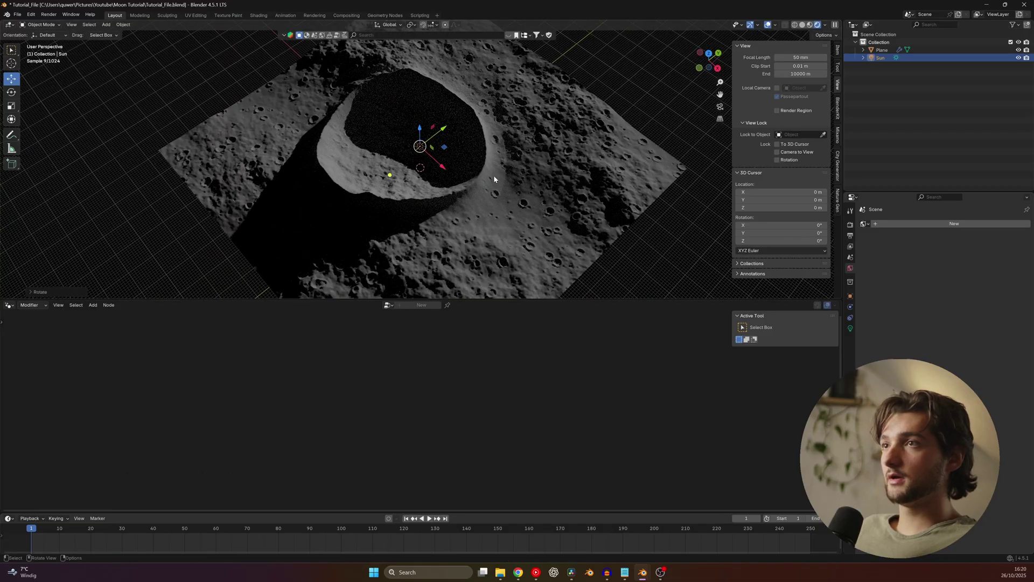
Step: Check the viewport denoising setting in the Cycles sampling options and save the file
left_click(852, 227)
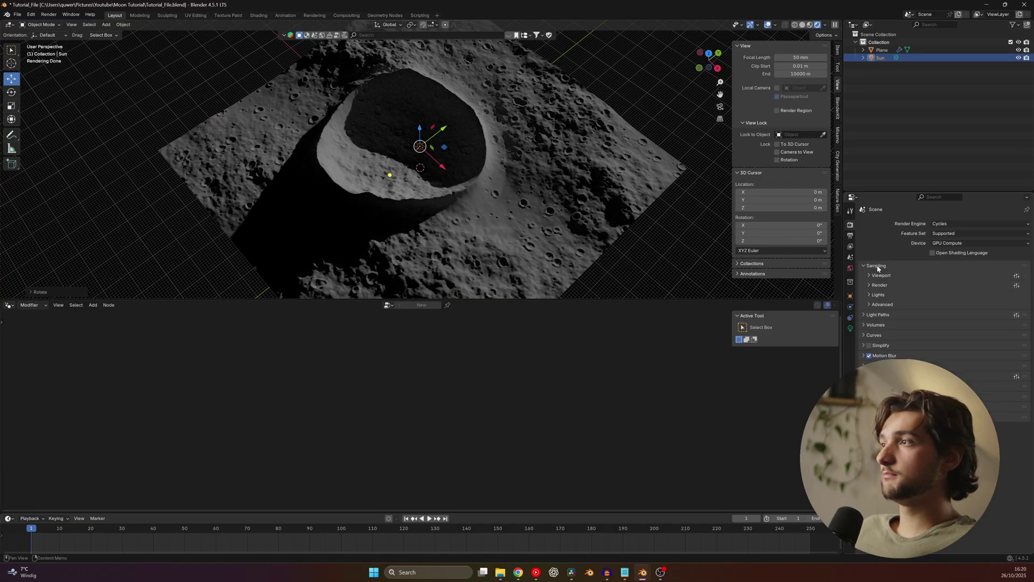
left_click(888, 276)
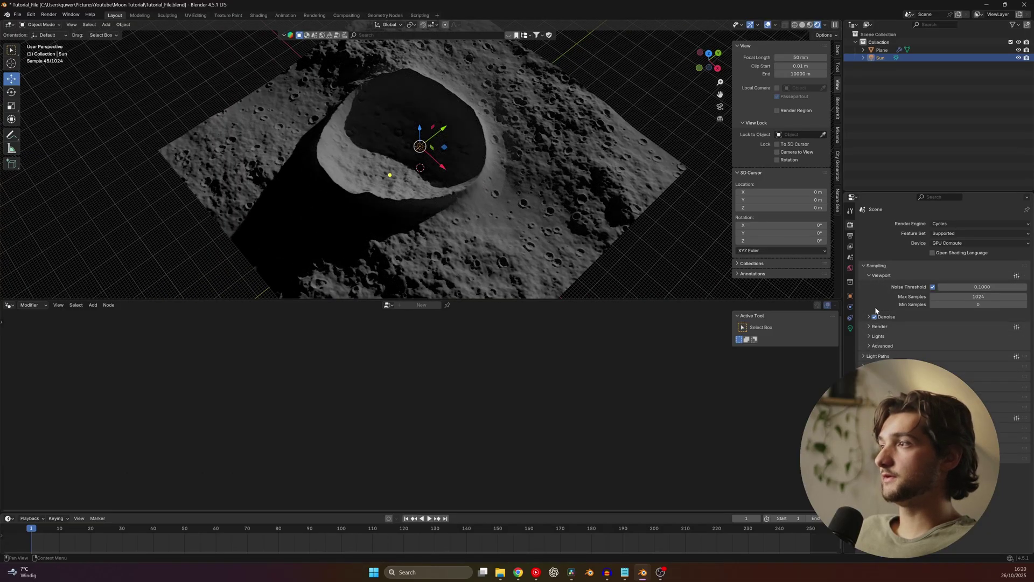
left_click(886, 276)
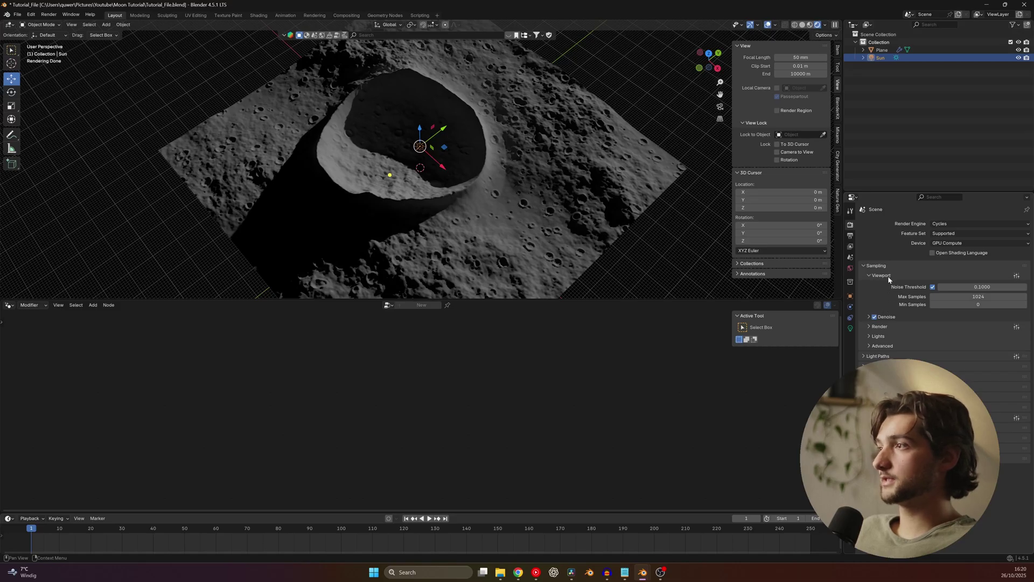
key("ctrl+s")
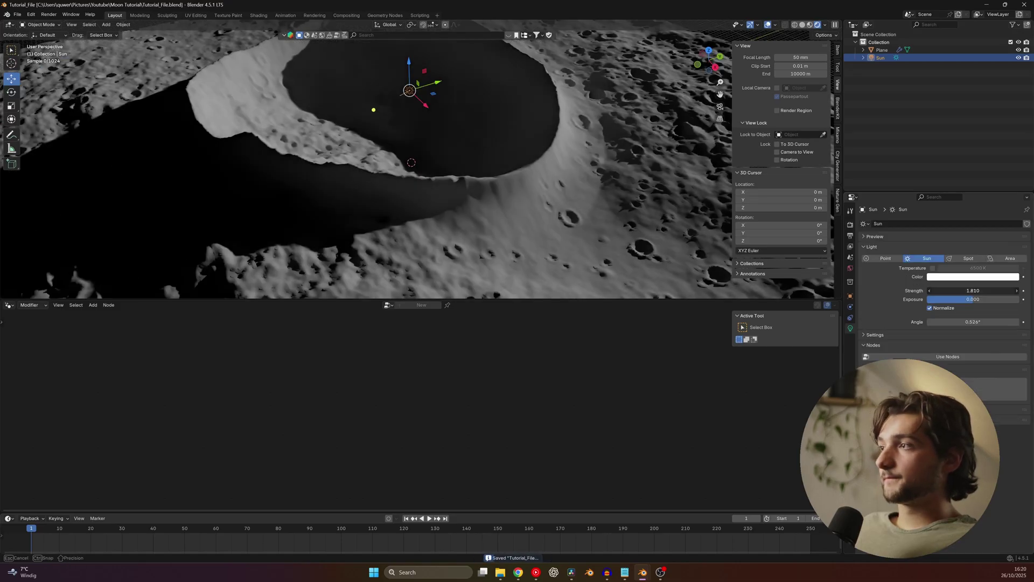
Step: Try a strength of 3 for the sun light and settle on 4
left_click(984, 290)
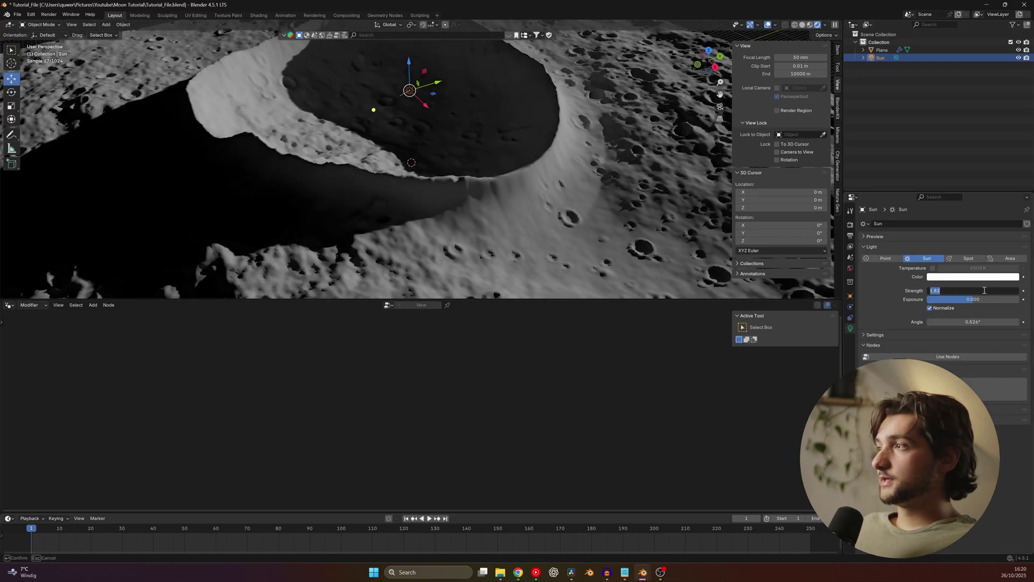
type("3")
key("Return")
left_click(983, 290)
type("4")
key("Return")
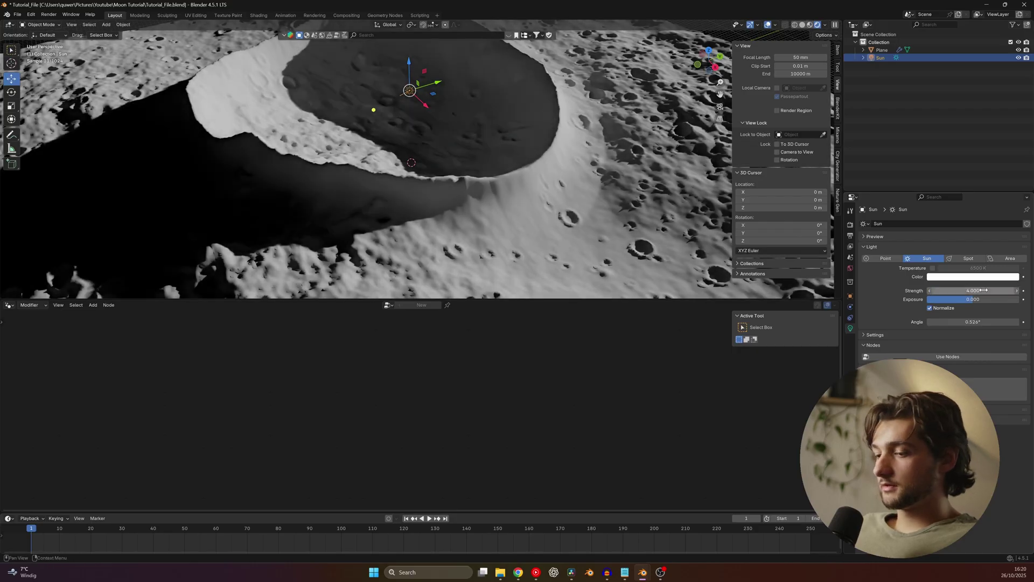
Step: Raise the terrain plane's second Subdivide Mesh level to 4 and save the file
scroll(526, 210, "down", 4)
left_click(549, 189)
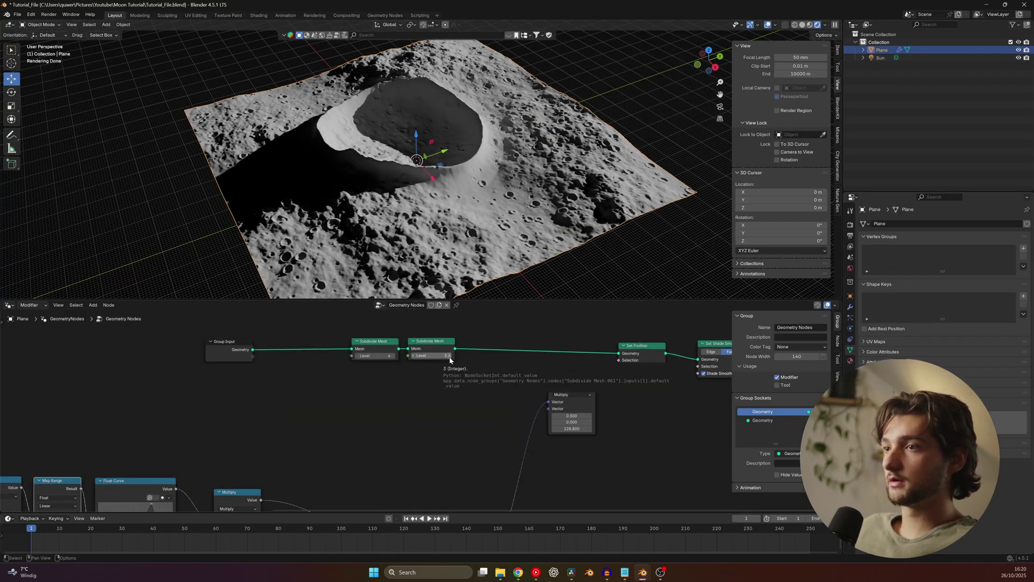
left_click_drag(595, 386, 619, 374)
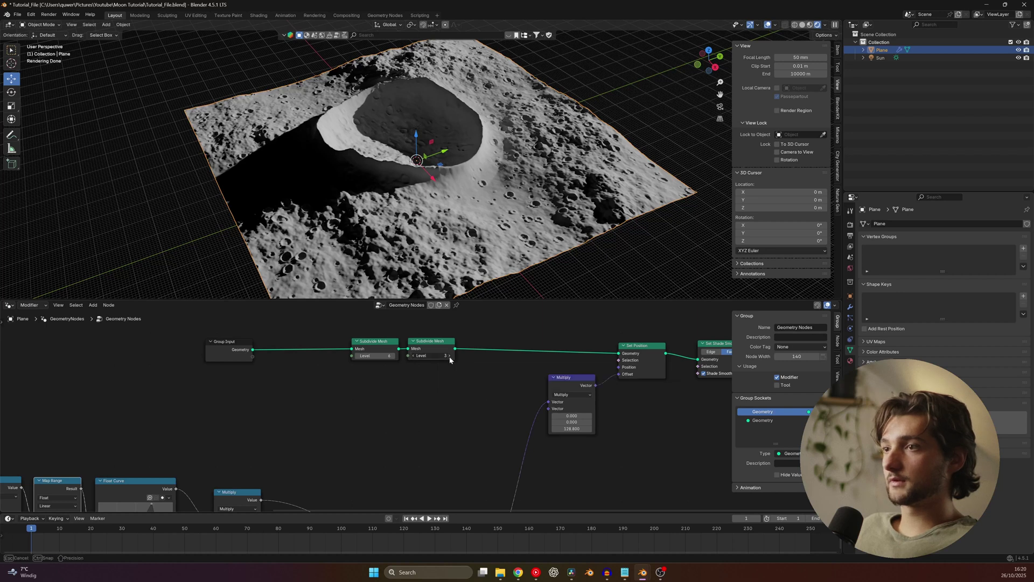
left_click(450, 357)
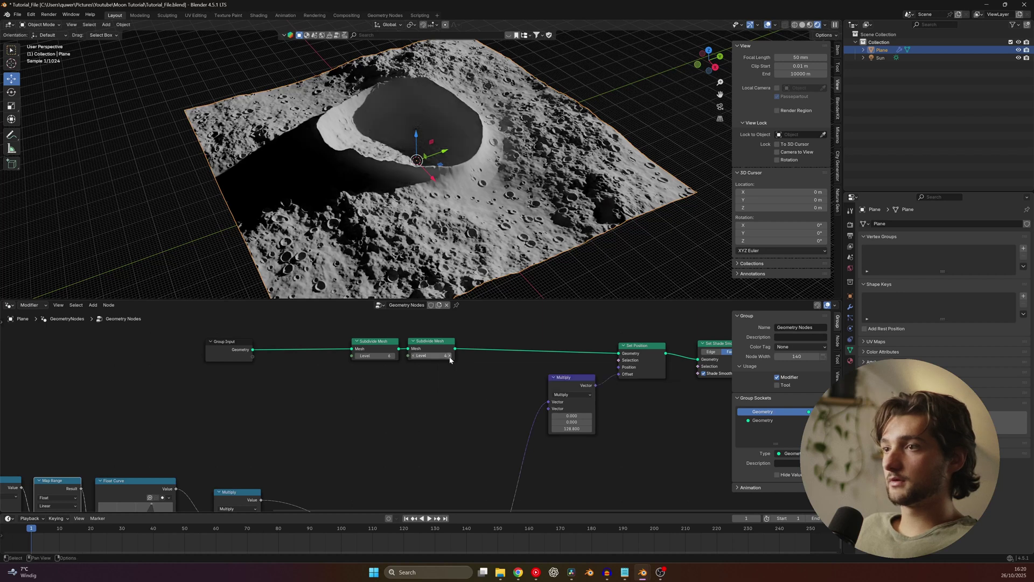
middle_click_drag(431, 130, 474, 174)
key("alt+a")
key("ctrl+s")
scroll(525, 182, "up", 3)
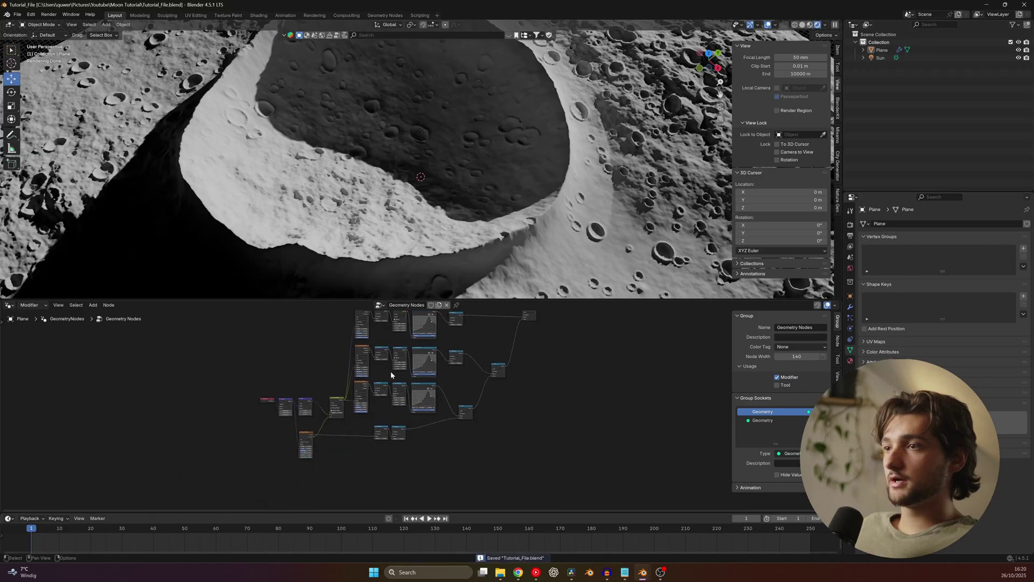
Step: Move the Position node farther away from the Divide node, clear of the rest of the network
scroll(379, 425, "up", 1)
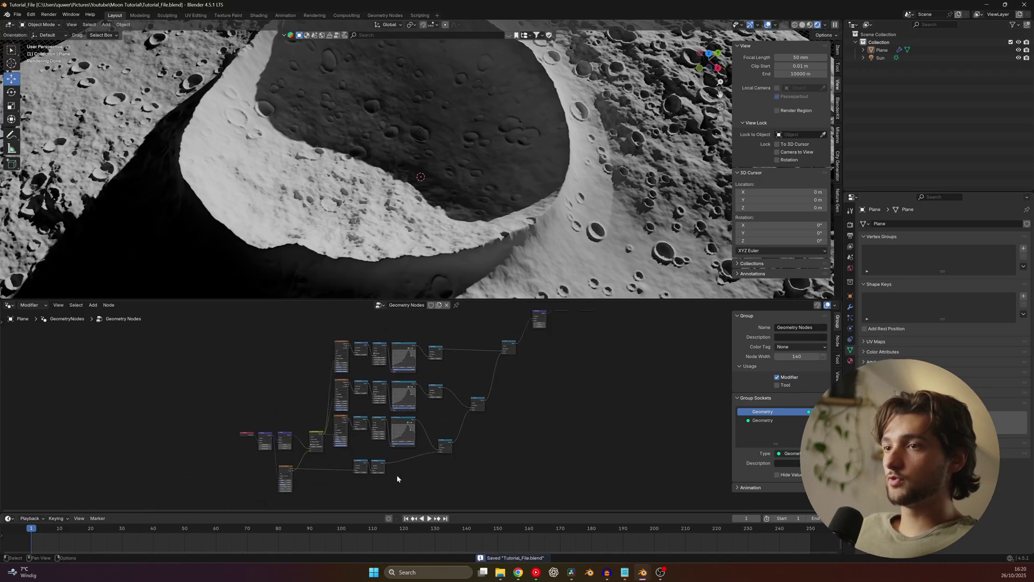
scroll(254, 446, "up", 4)
middle_click_drag(223, 448, 342, 378)
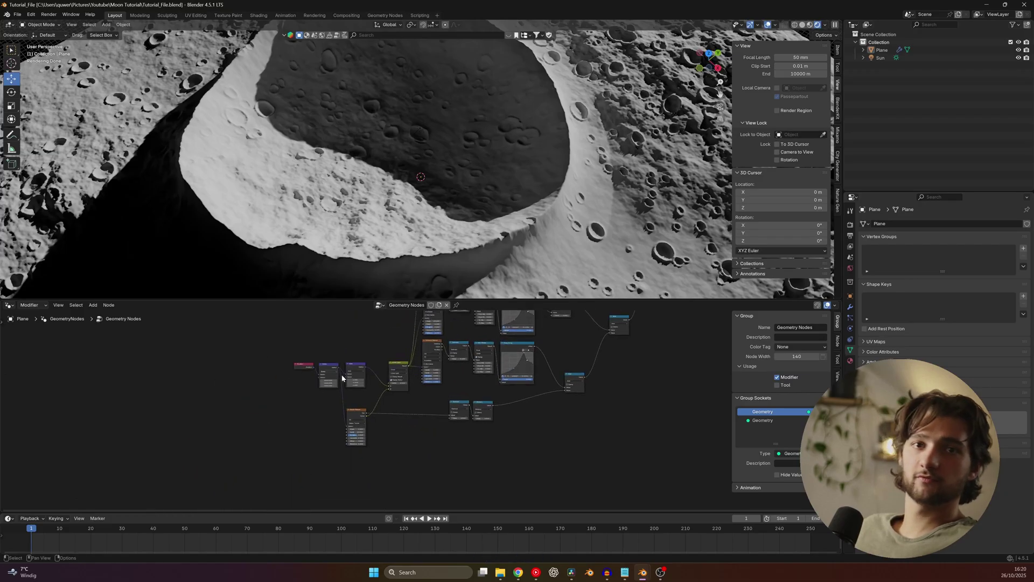
scroll(349, 374, "up", 1)
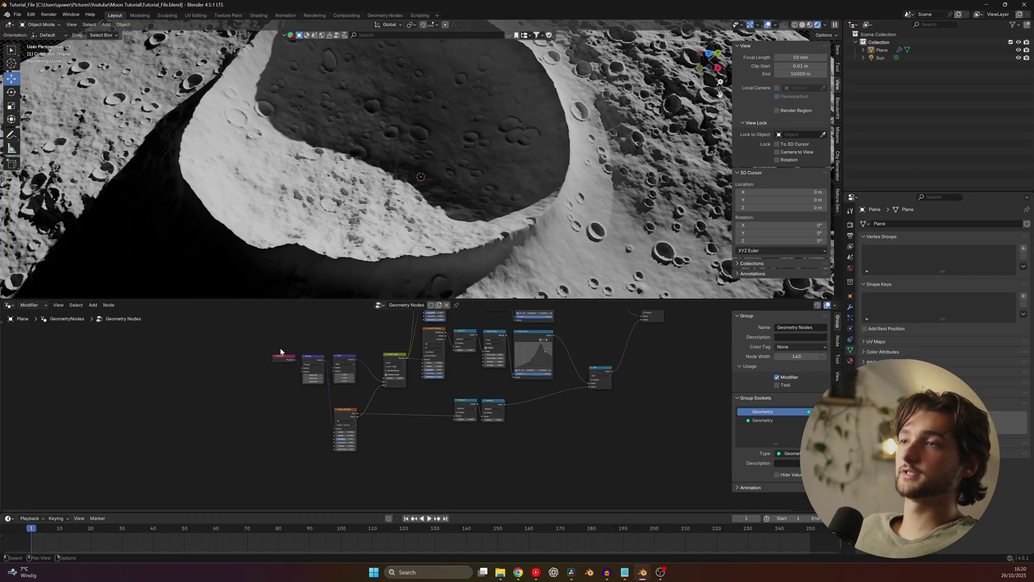
left_click_drag(283, 356, 231, 366)
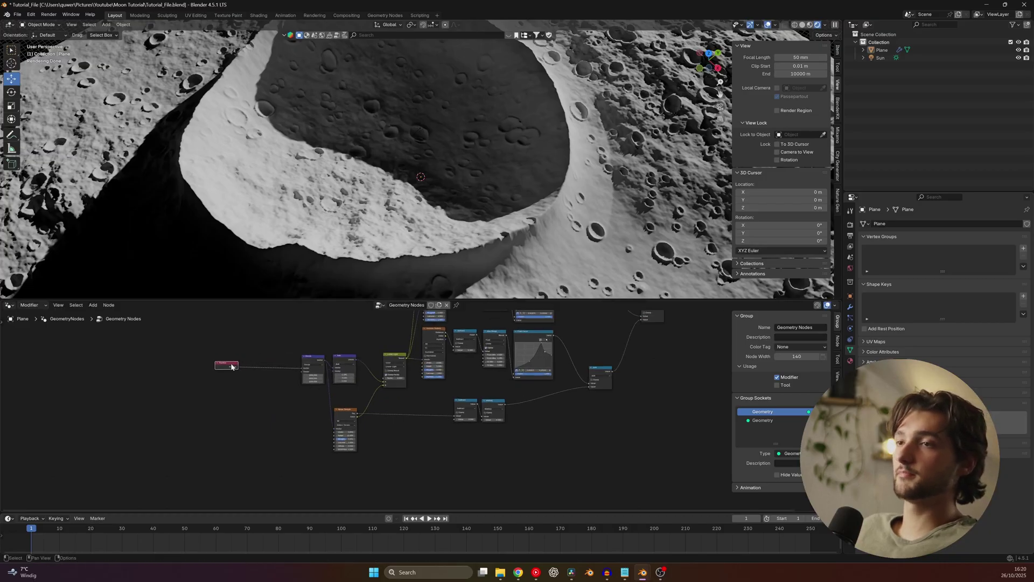
Step: Select and copy the whole crater and noise network from Divide through the final Add node, leaving out the Position node
scroll(286, 345, "down", 5)
middle_click_drag(305, 335, 333, 393)
left_click_drag(315, 321, 583, 499)
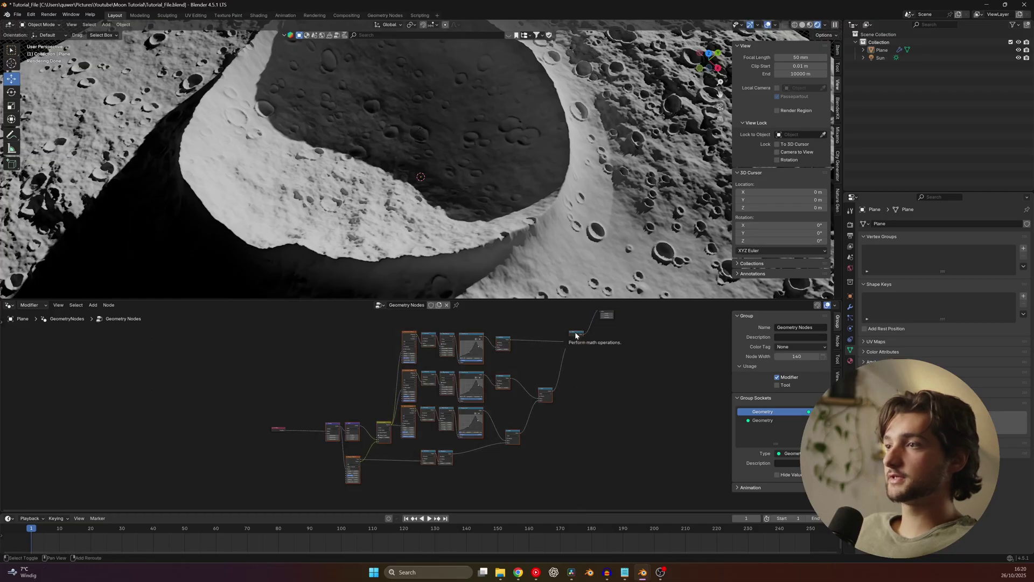
scroll(576, 335, "up", 2)
scroll(465, 429, "down", 5)
middle_click_drag(465, 428, 491, 388)
scroll(244, 437, "up", 5)
middle_click_drag(194, 439, 282, 410)
scroll(282, 410, "up", 2)
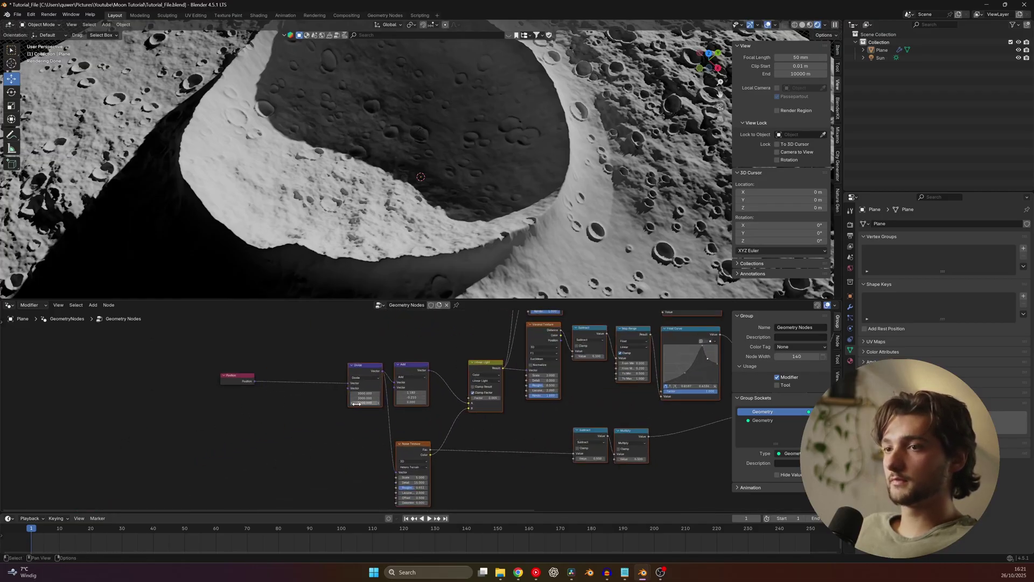
scroll(312, 394, "down", 4)
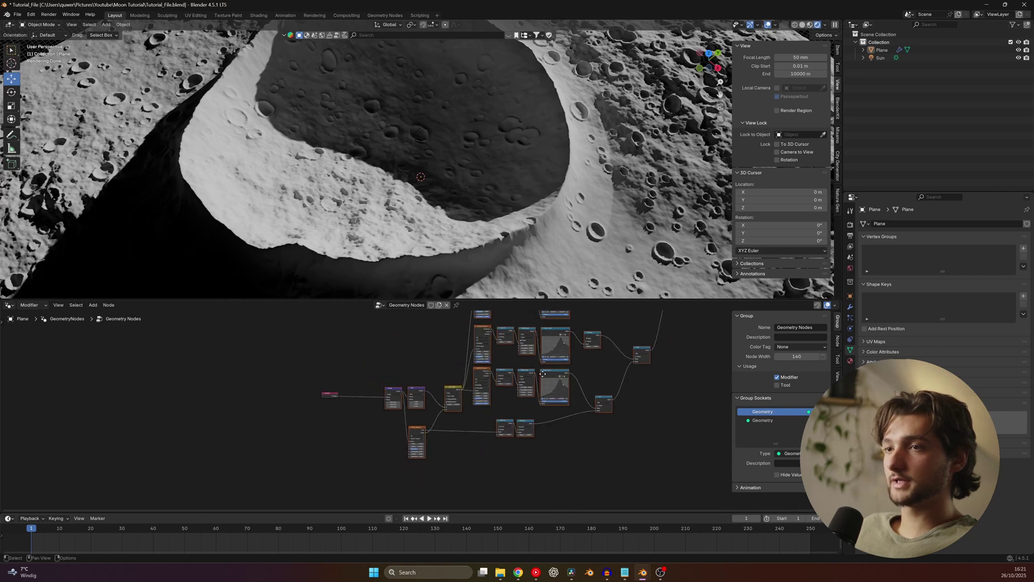
middle_click_drag(517, 354, 527, 356)
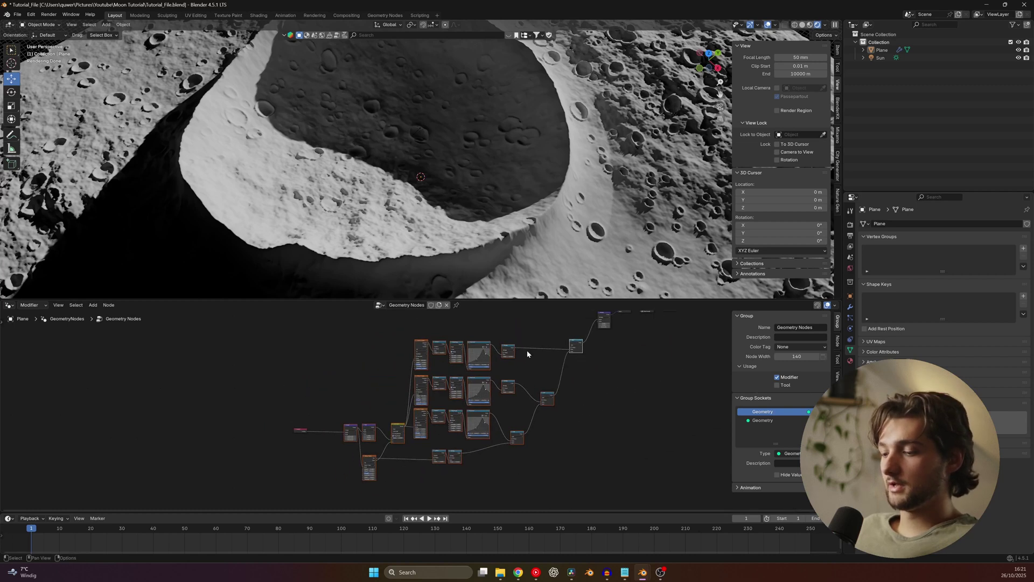
Step: Create a new material for the plane in the Shader Editor and paste the copied node network beside the default shader nodes
left_click(9, 305)
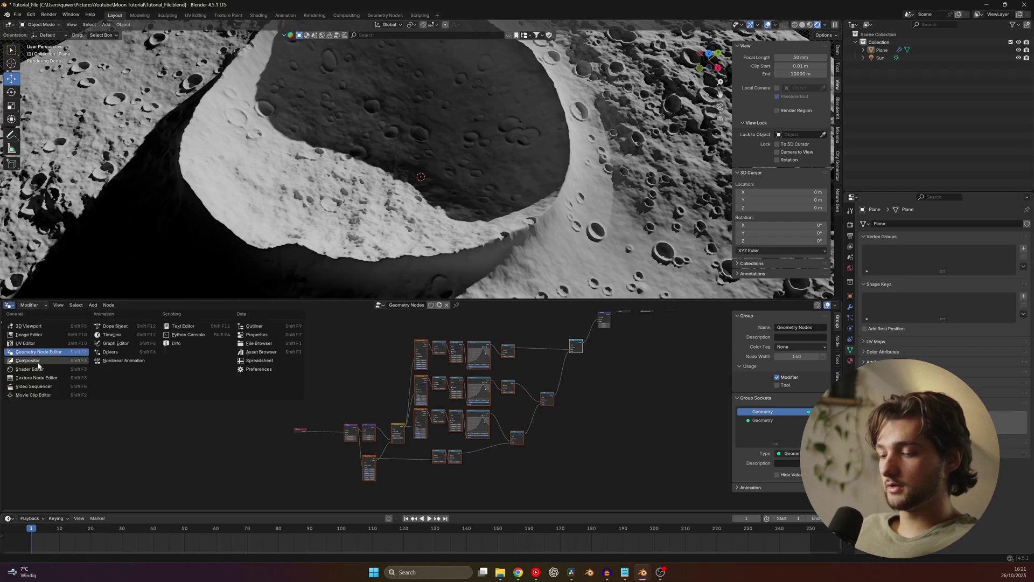
left_click(40, 369)
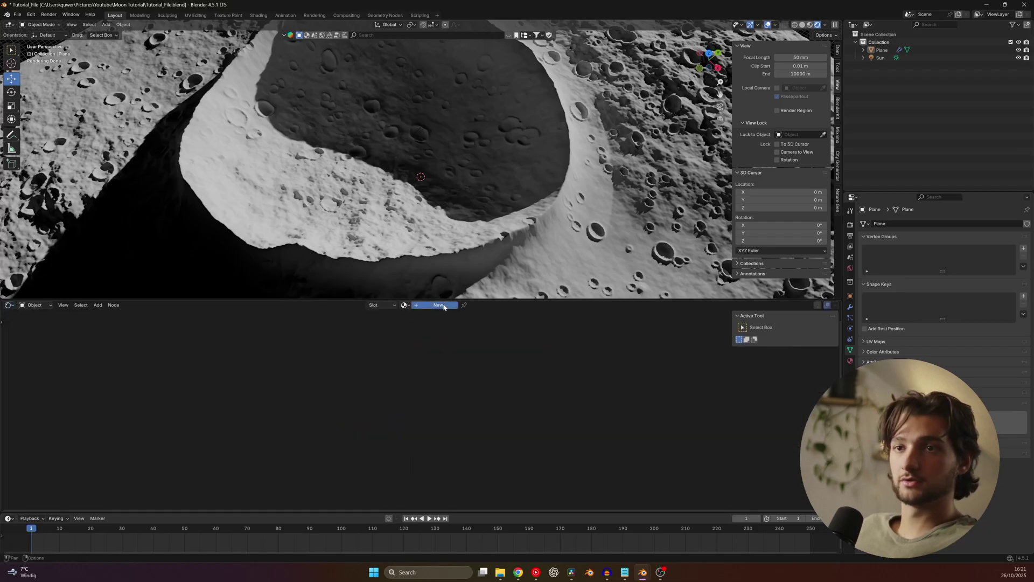
left_click(439, 305)
key("ctrl+v")
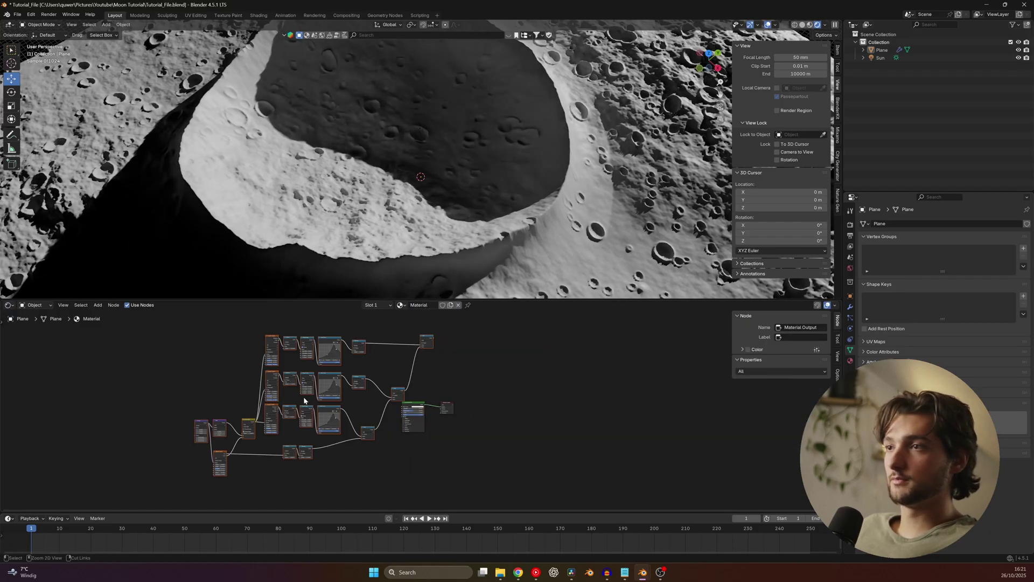
middle_click_drag(443, 364, 551, 327)
left_click_drag(548, 318, 450, 397)
left_click(466, 374)
Step: Add a Geometry node before the pasted network and connect its Position output to the Divide node's first vector input
scroll(218, 422, "up", 4)
middle_click_drag(118, 474, 378, 364)
scroll(378, 364, "up", 8)
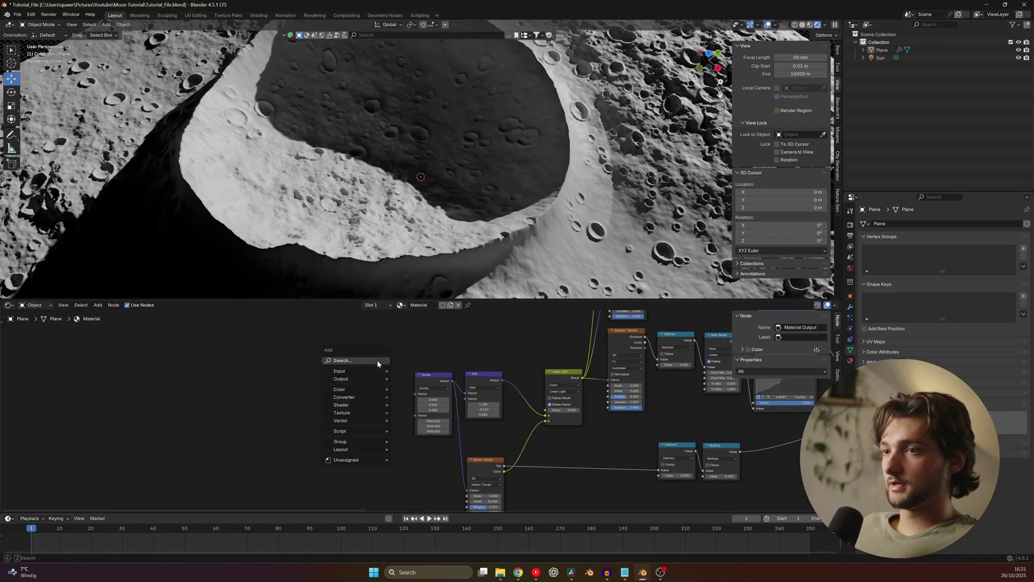
left_click(378, 361)
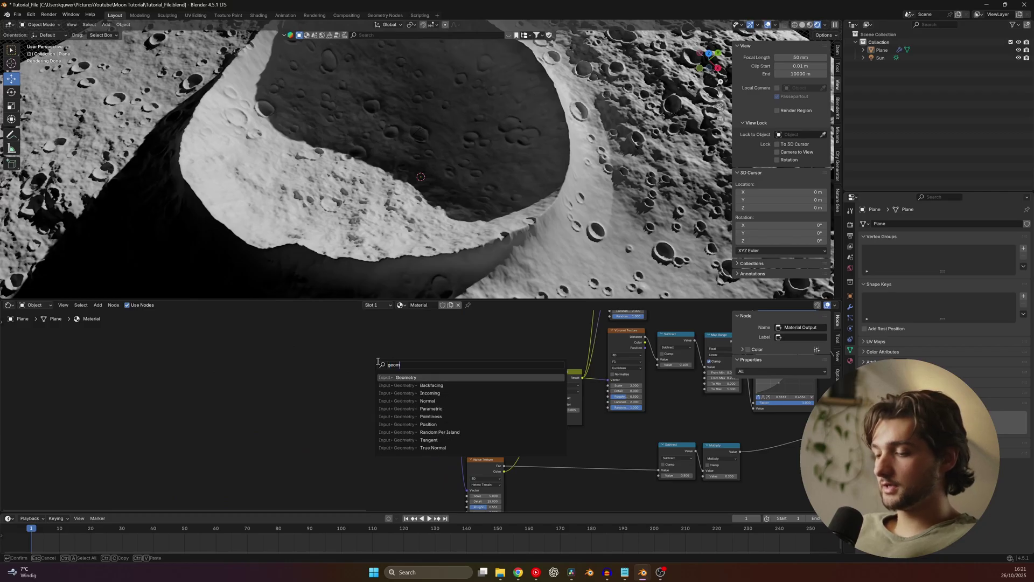
left_click(415, 378)
left_click(312, 378)
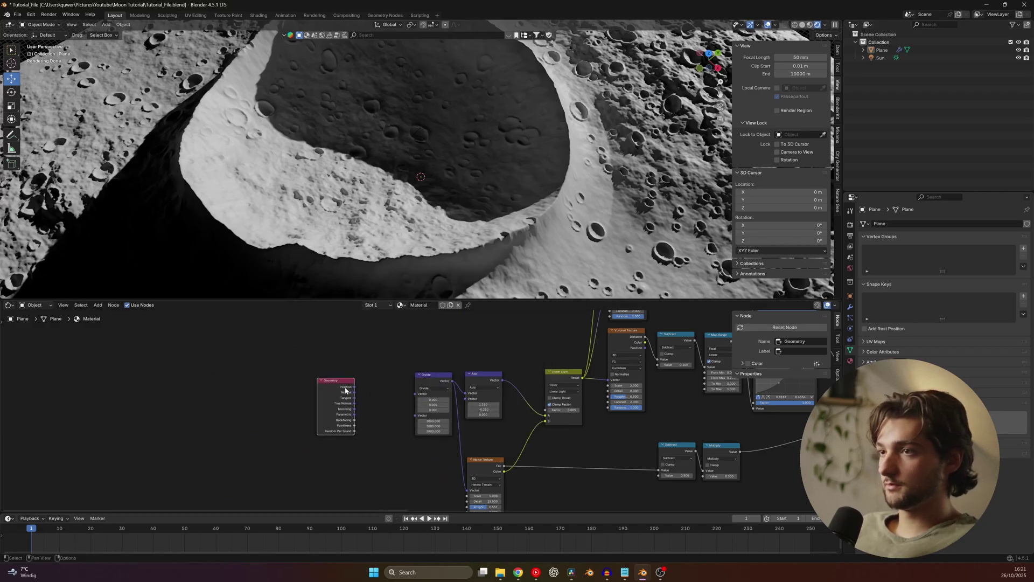
scroll(418, 410, "up", 2)
left_click_drag(330, 379, 413, 389)
left_click_drag(305, 394, 338, 400)
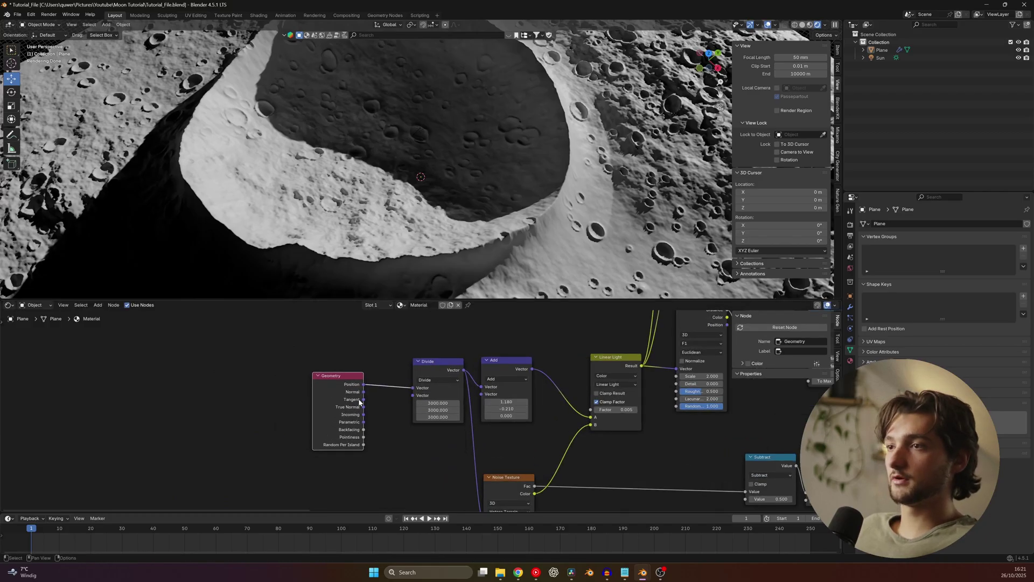
Step: Preview the final Add node's output on the terrain and examine the pasted crater network in the material
scroll(360, 402, "down", 10)
middle_click_drag(582, 402, 380, 476)
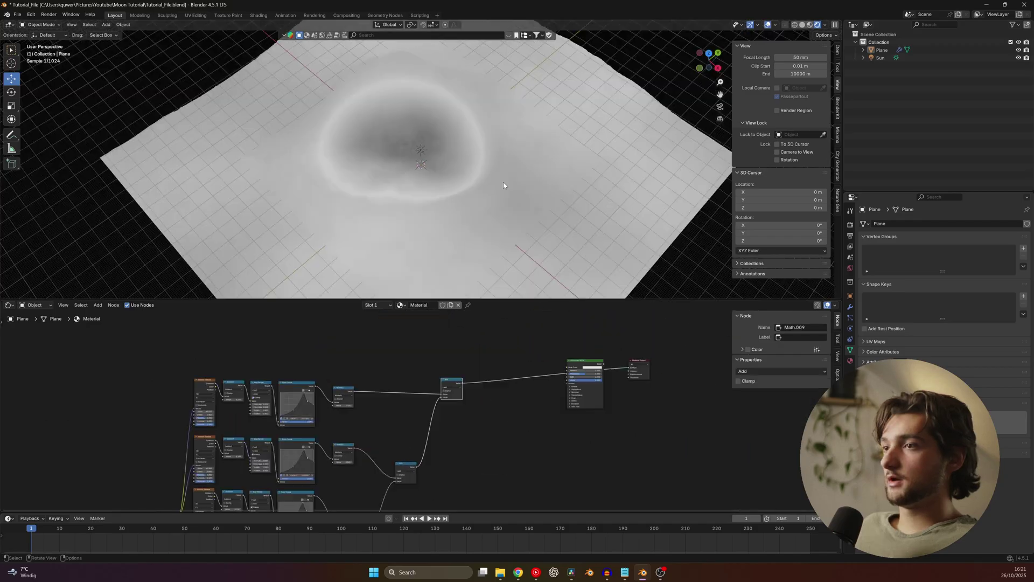
middle_click_drag(504, 185, 481, 203)
scroll(477, 216, "up", 3)
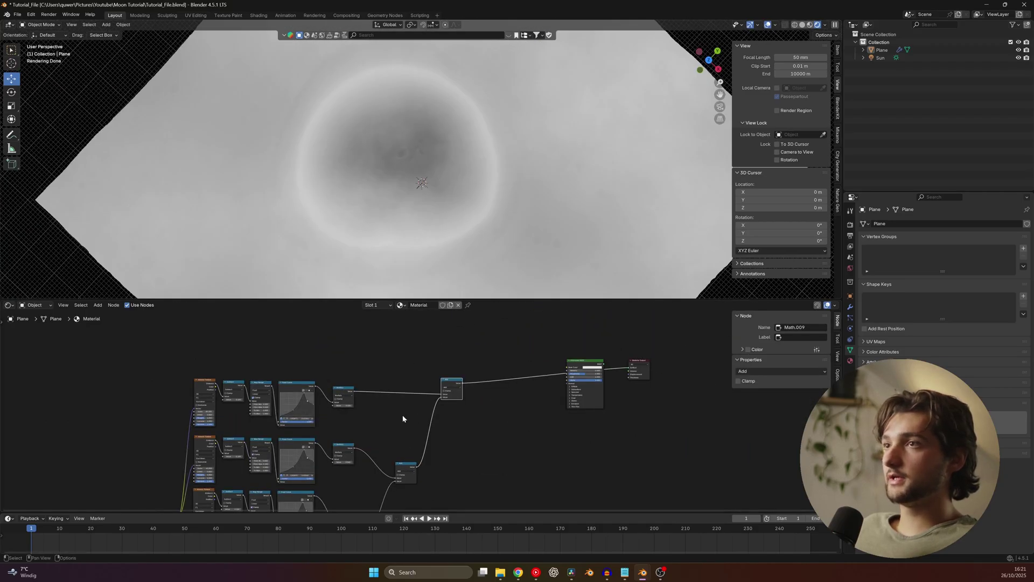
scroll(403, 418, "up", 1)
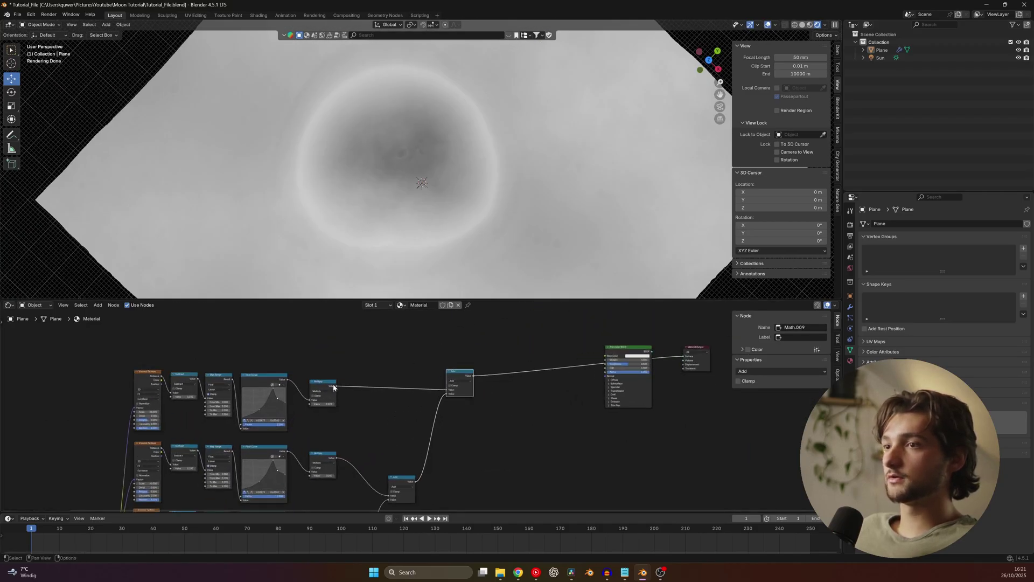
scroll(418, 414, "down", 2)
middle_click_drag(332, 499, 366, 409)
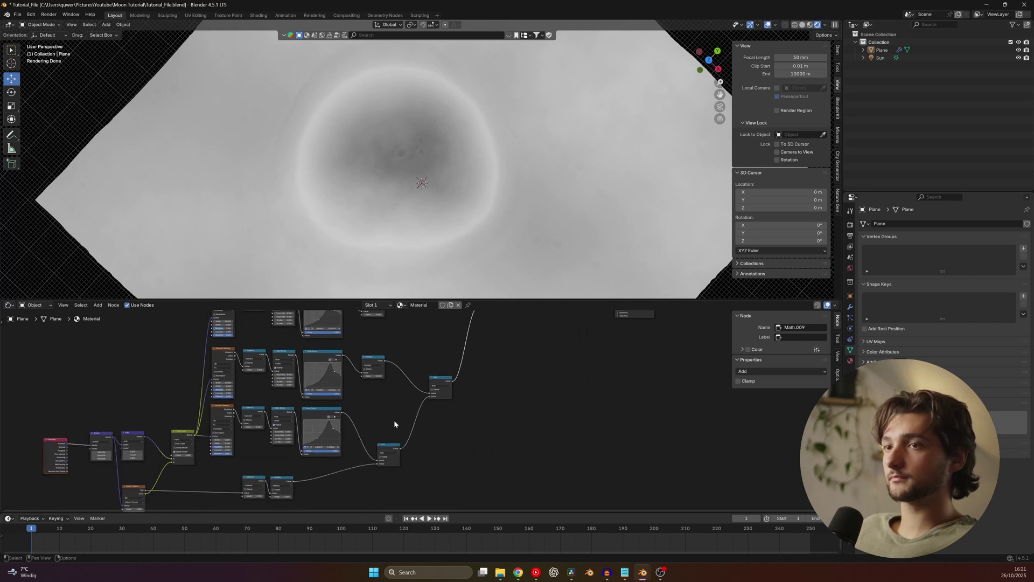
scroll(422, 412, "down", 3)
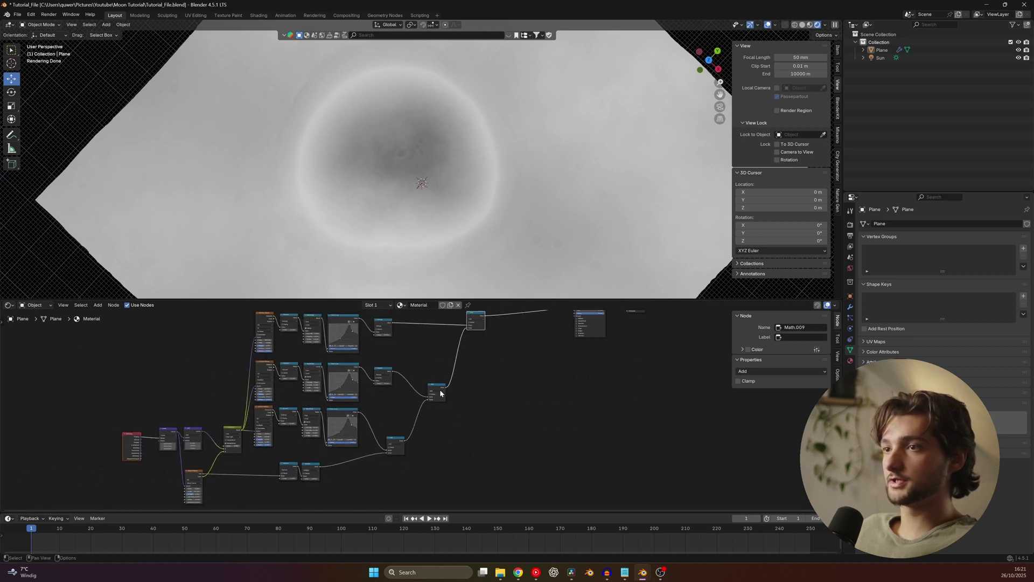
Step: Cut the links after the three Float Curve nodes and delete the Multiply and Add nodes that combined them
middle_click_drag(439, 393, 428, 424)
left_click_drag(467, 347, 498, 426)
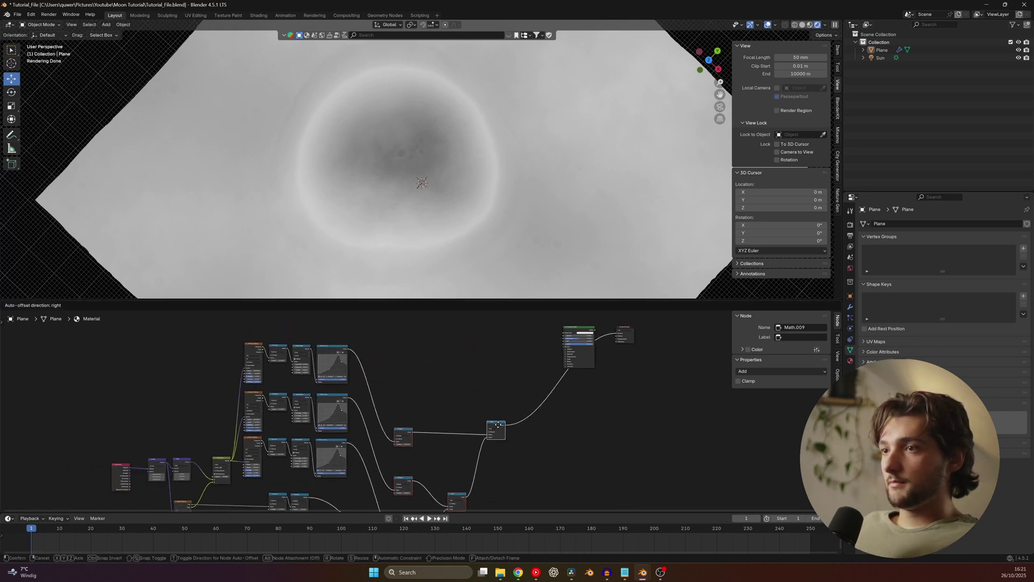
right_click(499, 425)
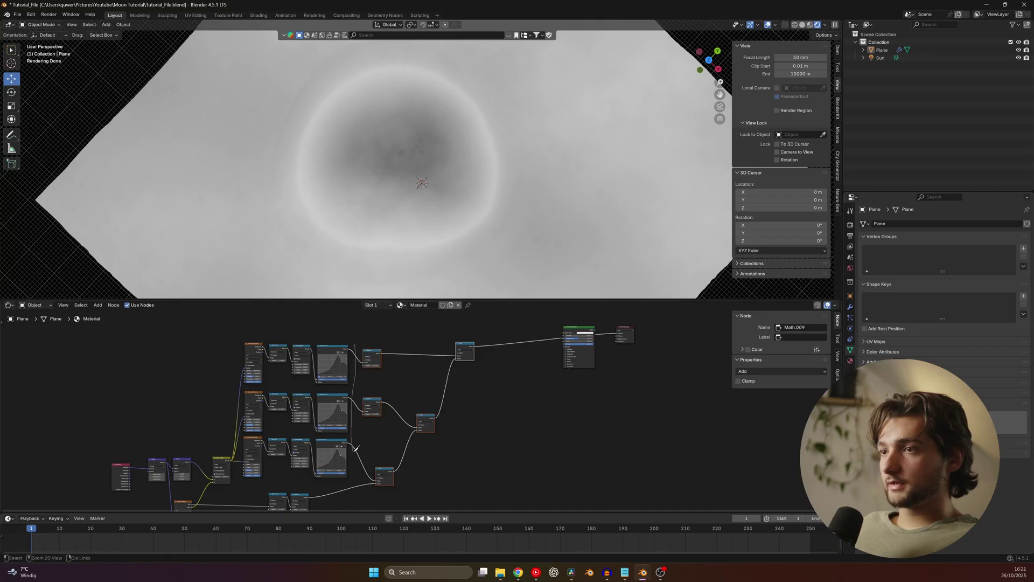
right_click_drag(483, 331, 490, 370, "ctrl")
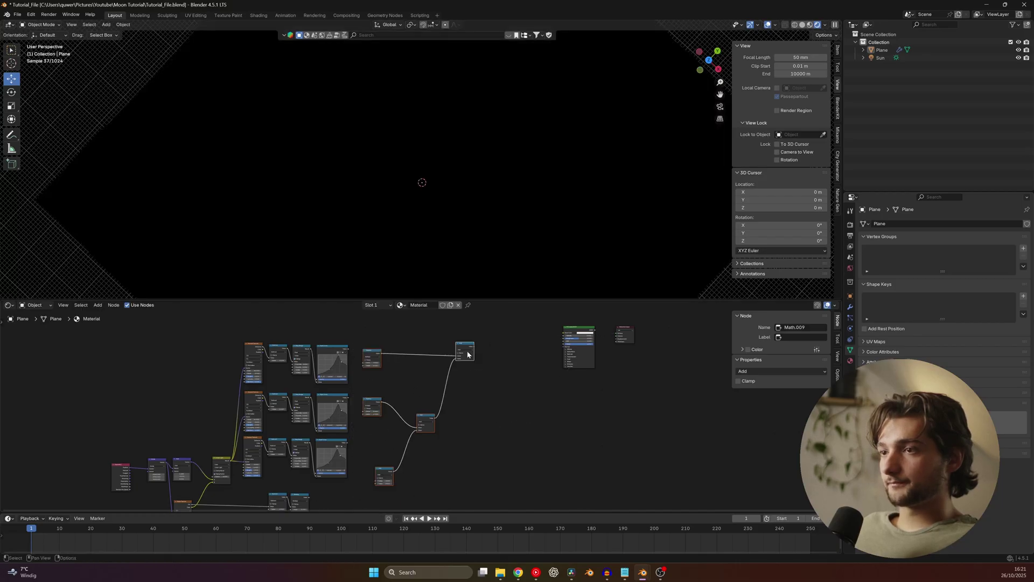
key("x")
scroll(344, 455, "up", 2)
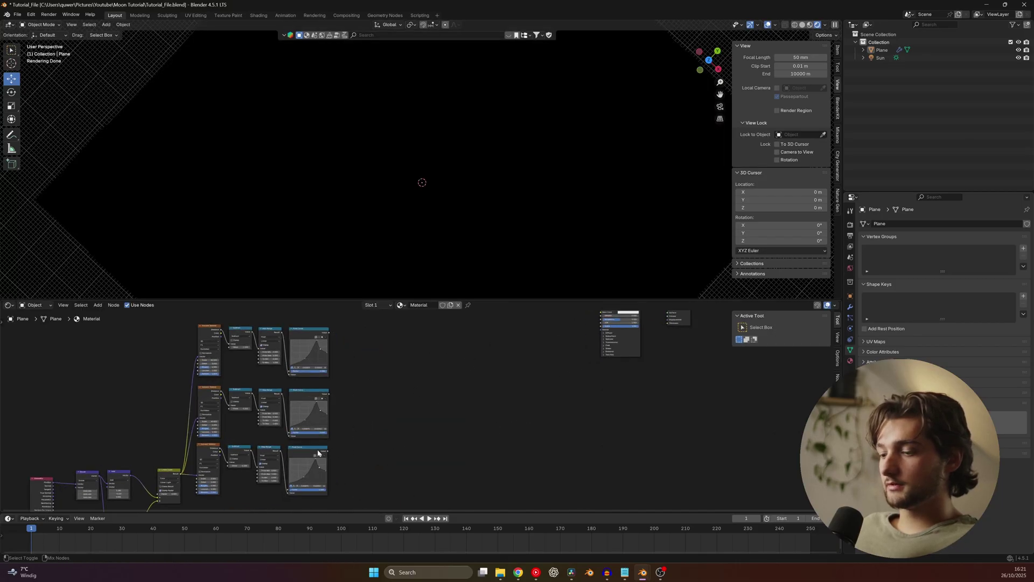
Step: Preview the lowest Float Curve on the terrain and move the Principled BSDF closer to the crater branches
left_click(318, 454, "ctrl+shift")
middle_click_drag(441, 371, 392, 393)
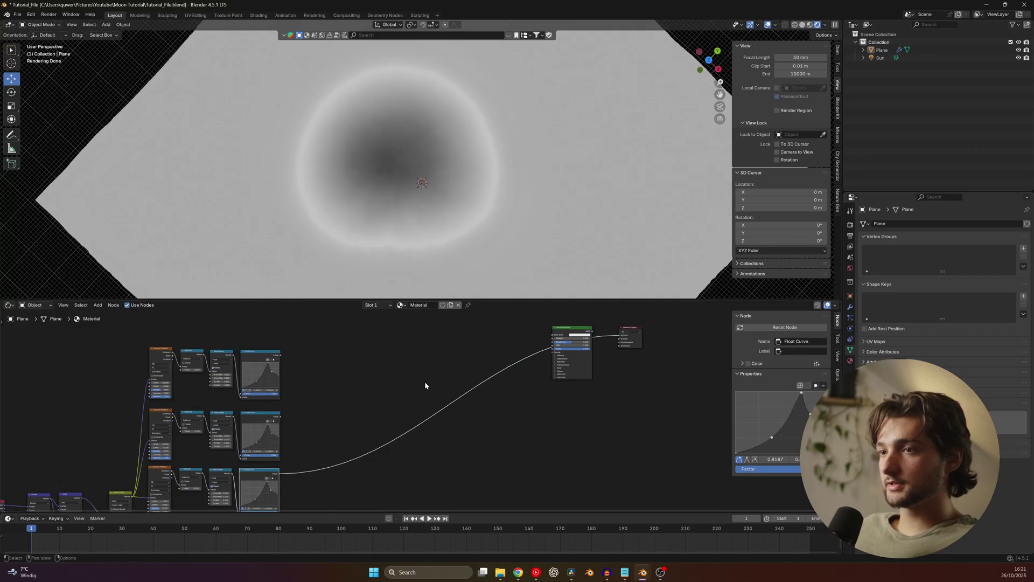
left_click_drag(568, 331, 473, 438)
scroll(253, 390, "up", 3)
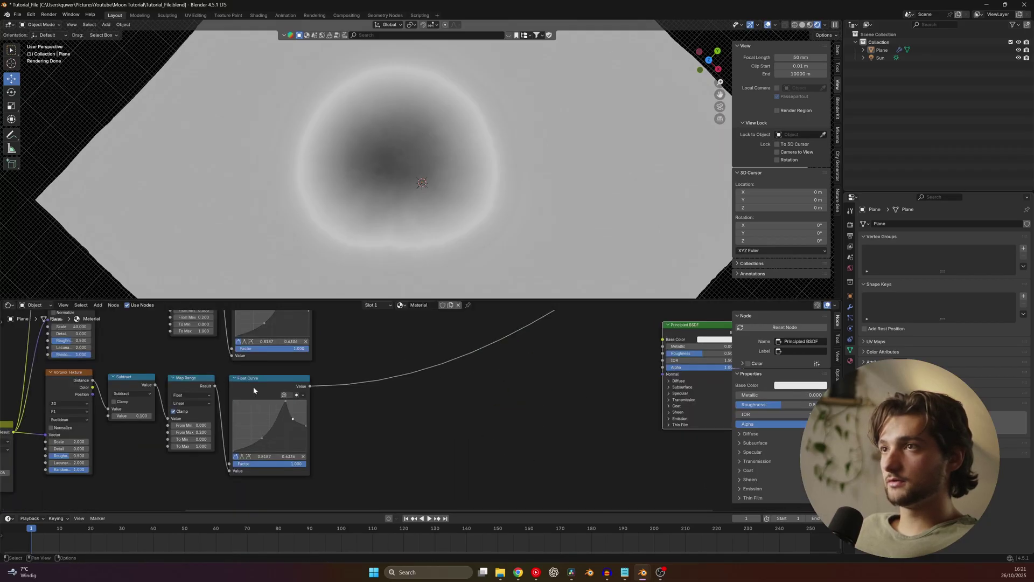
Step: Connect the lowest Float Curve's Value to the Principled BSDF's Base Color and check the shaded crater
middle_click_drag(268, 389, 417, 375)
left_click_drag(417, 374, 430, 370)
scroll(505, 381, "down", 2)
middle_click_drag(505, 381, 369, 413)
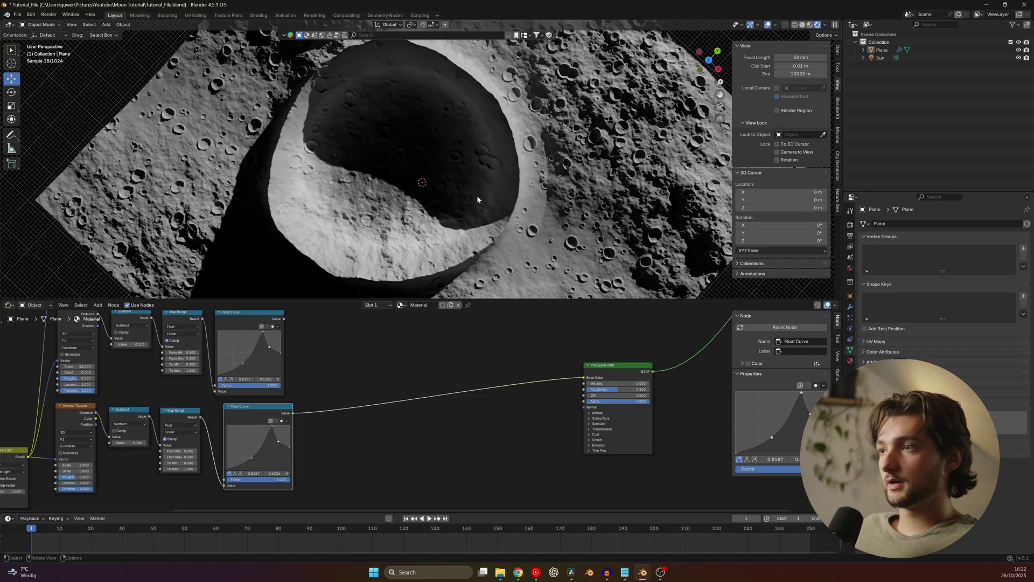
middle_click_drag(477, 199, 480, 166)
middle_click_drag(468, 355, 480, 370)
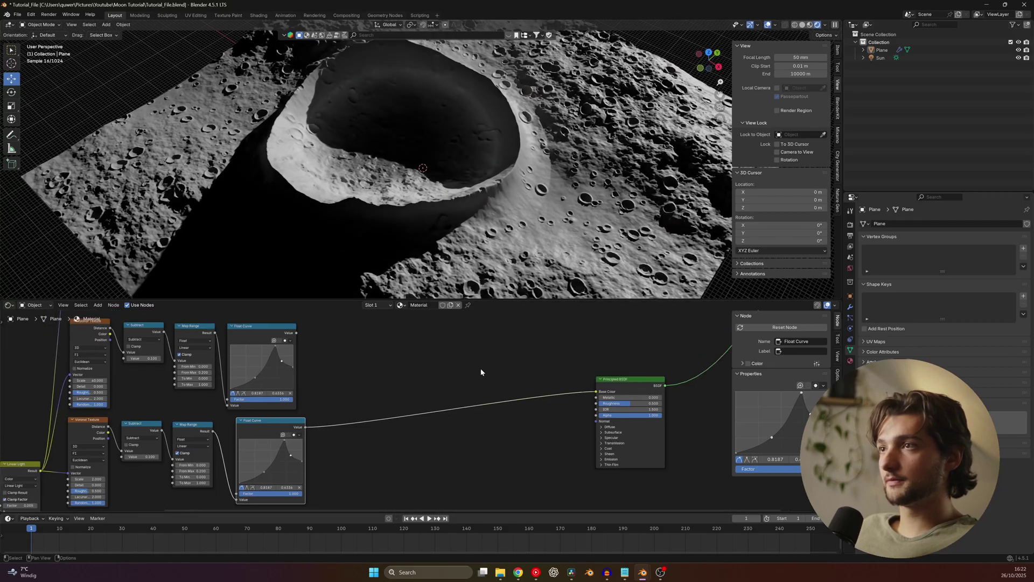
key("shift+a")
type("mi")
left_click(510, 415)
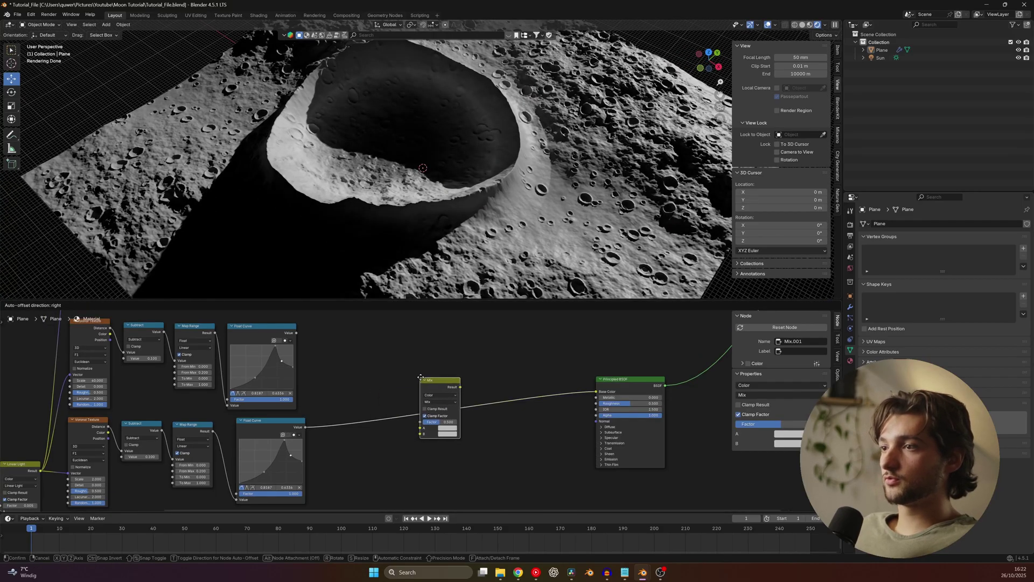
left_click(434, 350)
key("x")
Step: Add a Float Mix node fed by the lowest Float Curve in input A, and position it before the Principled BSDF
key("shift+a")
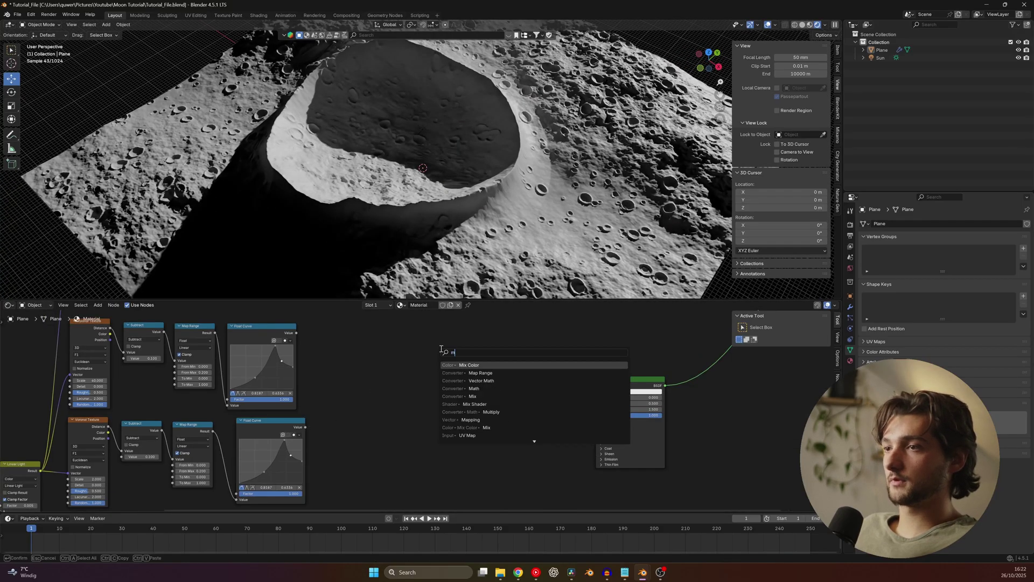
left_click(504, 366)
left_click(374, 378)
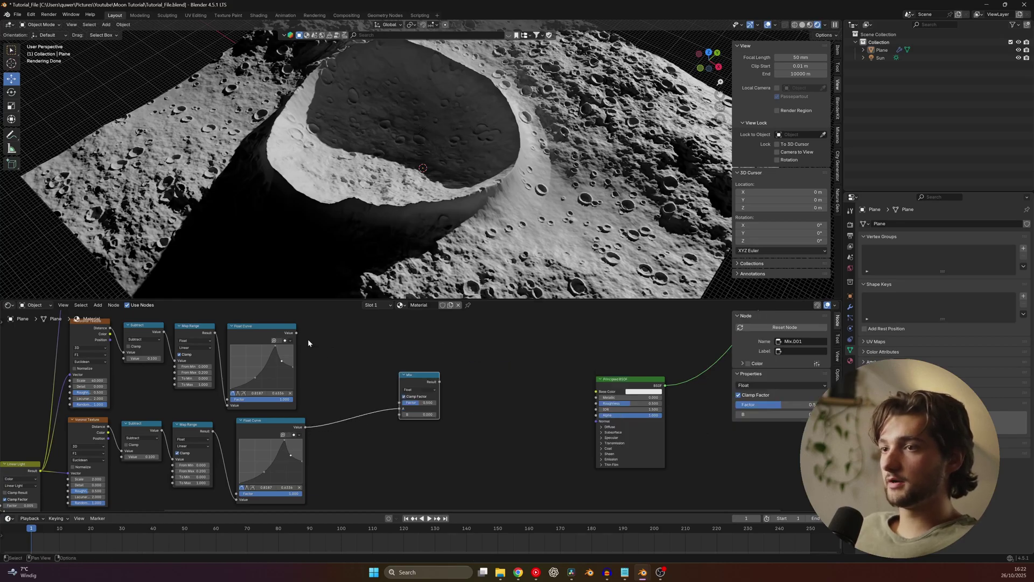
middle_click_drag(309, 340, 404, 412)
scroll(380, 393, "down", 2)
left_click_drag(464, 449, 522, 456)
scroll(420, 411, "down", 2)
scroll(416, 358, "up", 1)
Step: Add a Math node set to Add and feed the two upper Float Curves into its two value inputs
key("shift+a")
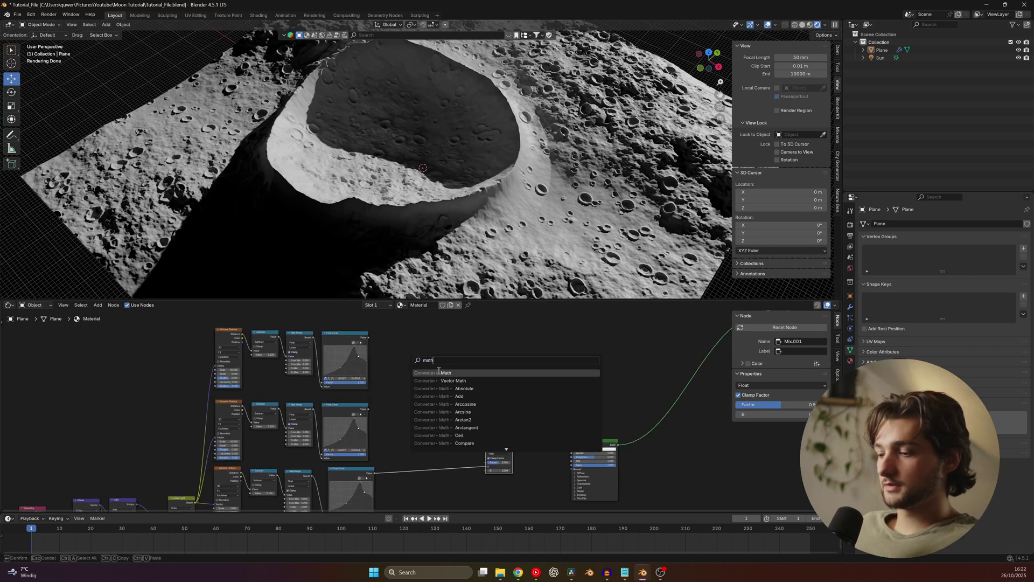
type("math")
left_click(439, 372)
left_click(431, 364)
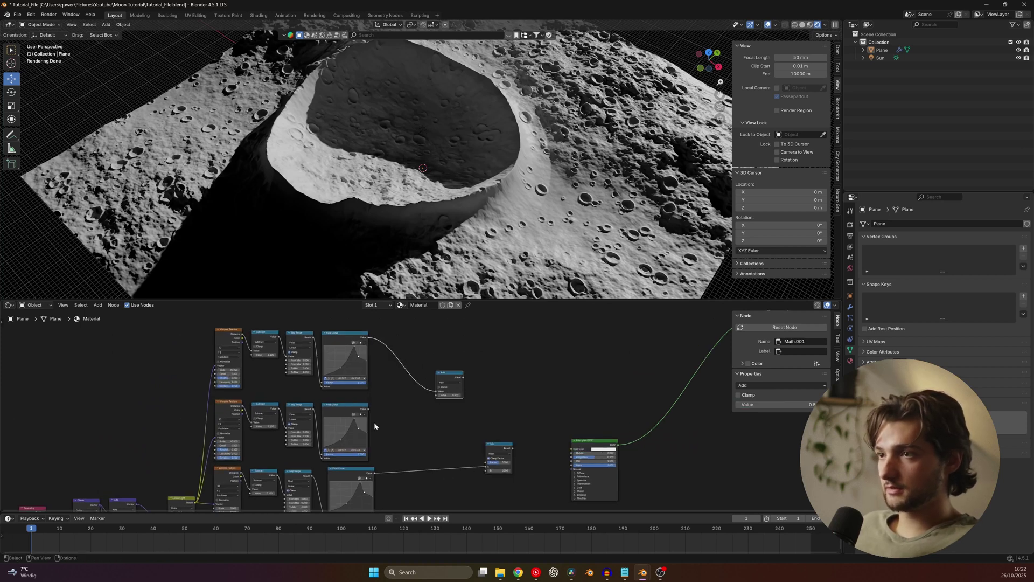
left_click_drag(368, 410, 402, 401)
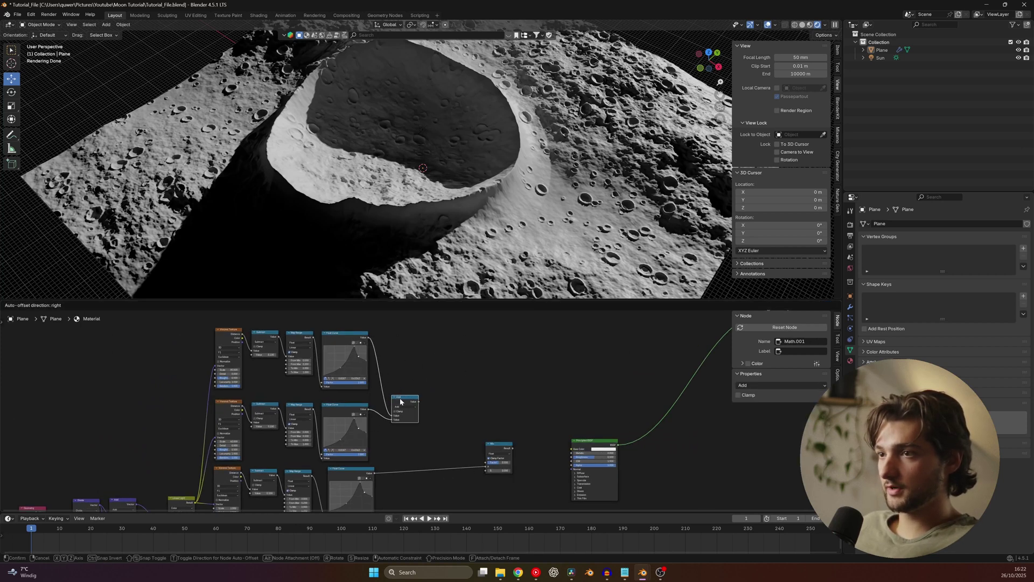
scroll(454, 429, "up", 3)
Step: Connect the Add node to input B of the Mix node, preview the mix, and set its Factor to 0.070
middle_click_drag(454, 429, 430, 379)
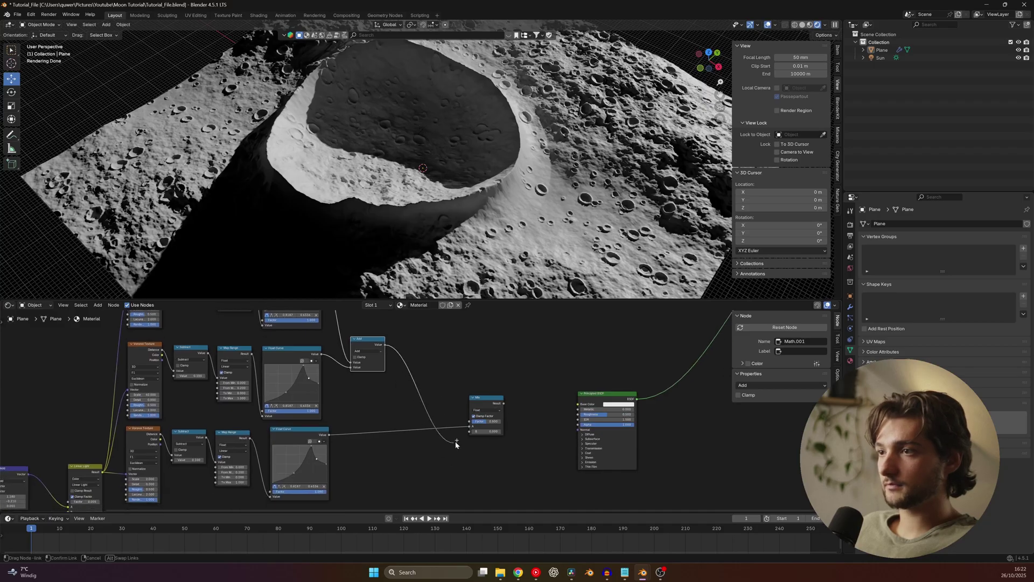
left_click(496, 403, "ctrl+shift")
left_click_drag(474, 432, 508, 426)
scroll(505, 406, "up", 5)
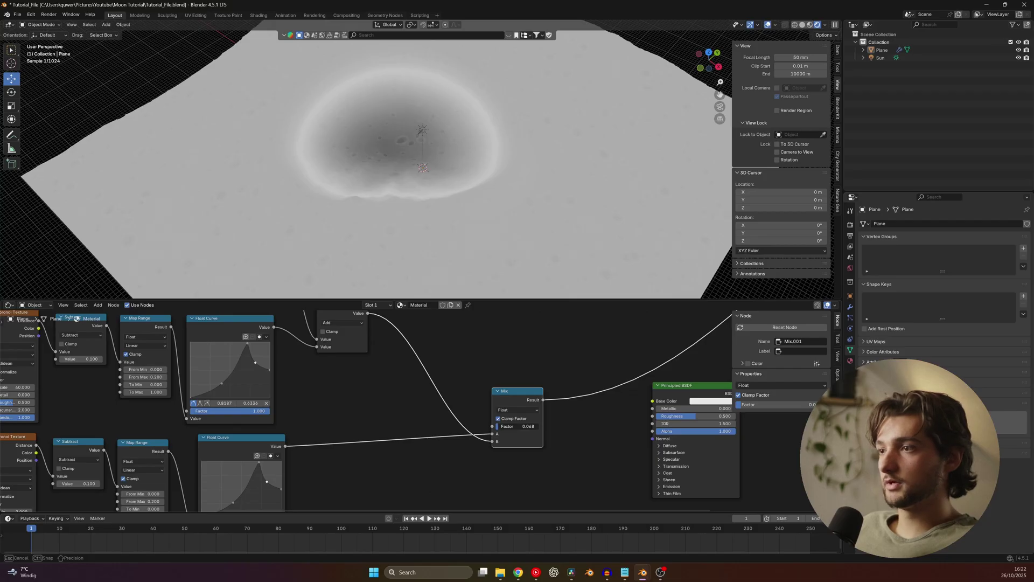
scroll(469, 187, "down", 3)
scroll(475, 411, "down", 2)
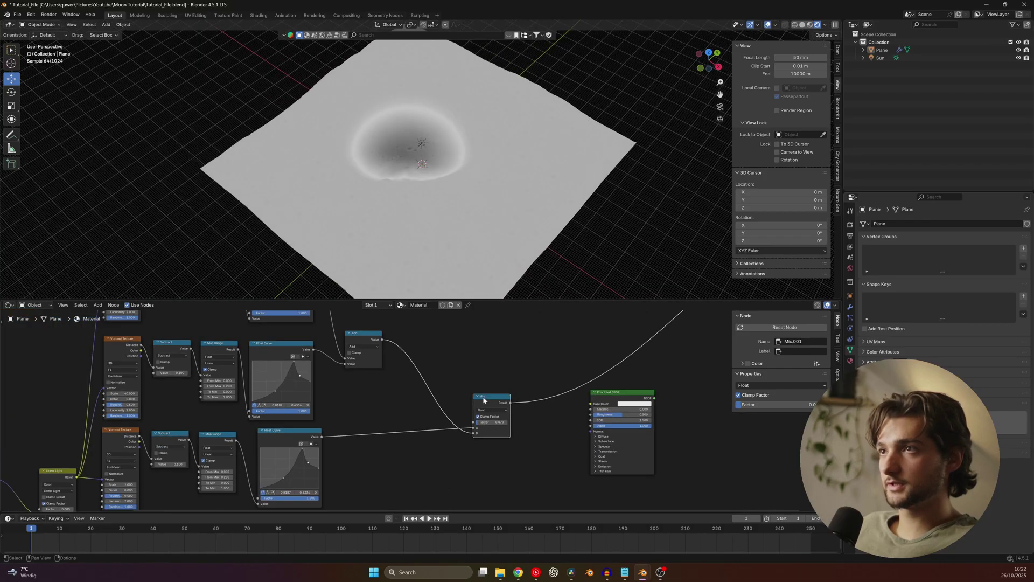
Step: Duplicate the Mix node, insert the copy after the first, and connect the noise branch's Multiply output to its input B
middle_click_drag(535, 411, 476, 411)
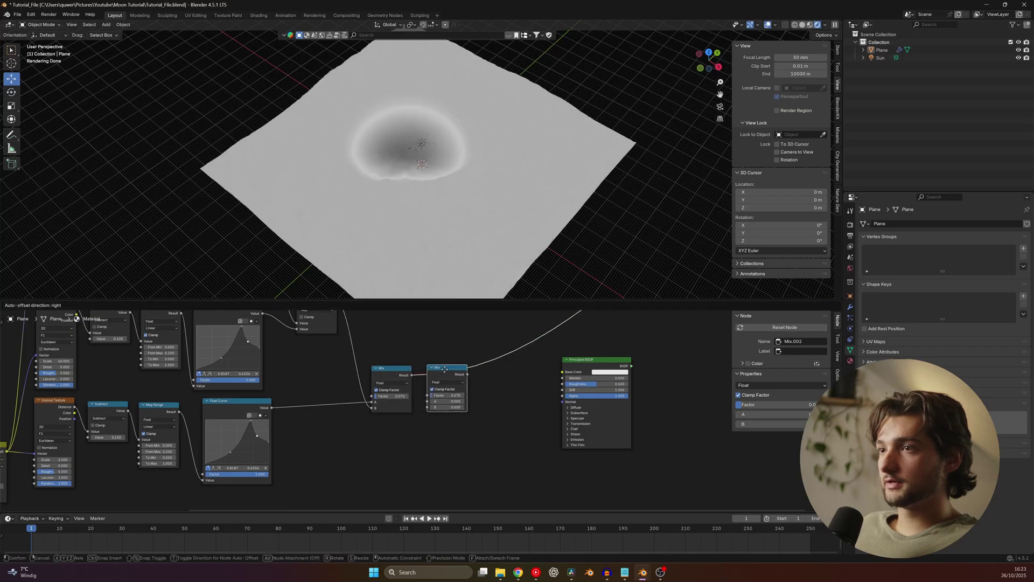
middle_click_drag(205, 501, 281, 459)
left_click_drag(516, 323, 523, 358)
Step: Set the second Mix node's Factor to 0.631, tidy both Mix nodes' positions, and save the file
scroll(523, 359, "up", 3)
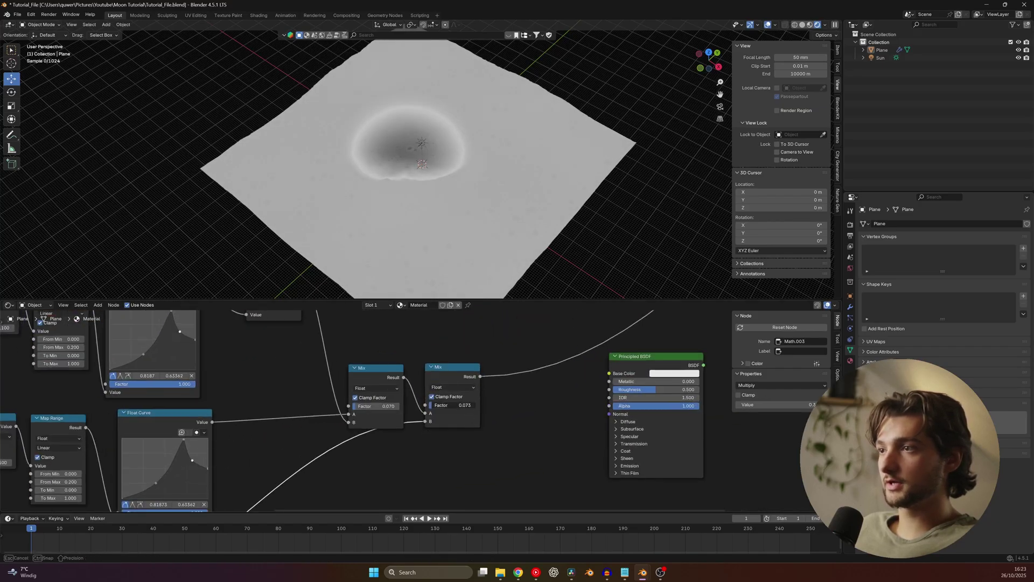
left_click_drag(446, 405, 459, 405)
left_click_drag(393, 366, 386, 353)
left_click_drag(450, 367, 440, 372)
key("ctrl+s")
middle_click_drag(526, 349, 523, 349)
middle_click_drag(425, 179, 431, 192)
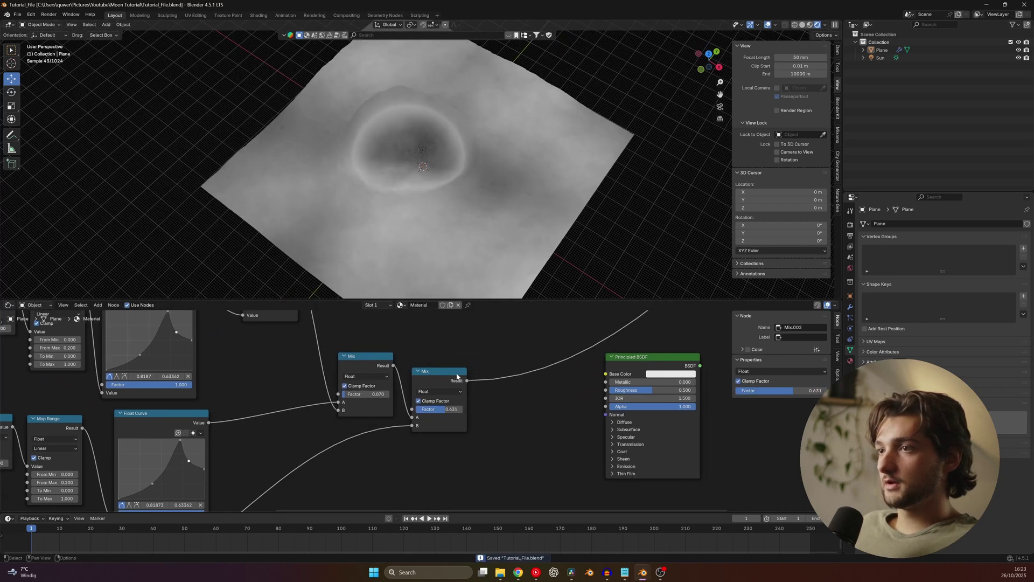
Step: Add a Color Ramp node on the link between the second Mix node and the previewed output
key("shift+a")
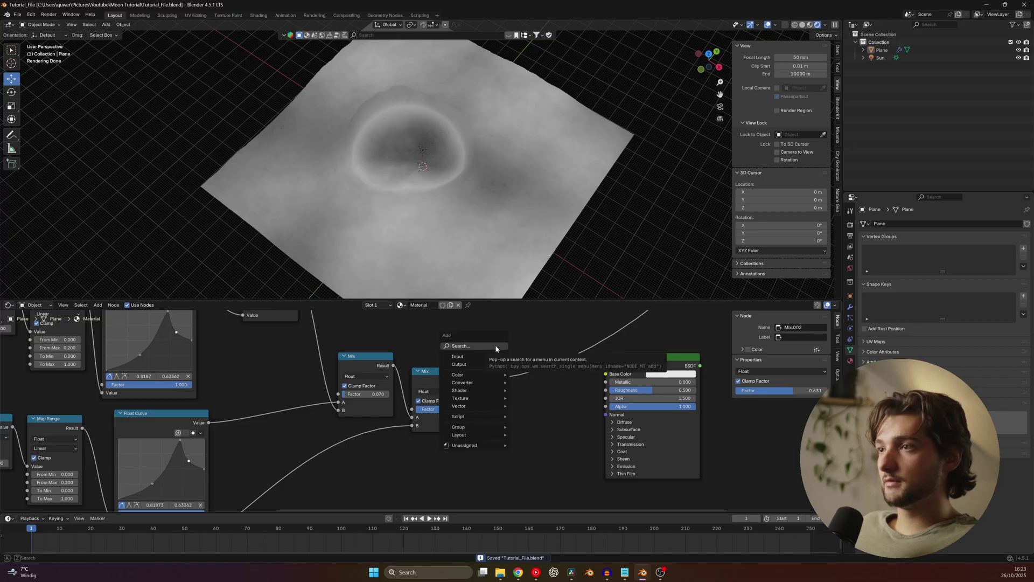
left_click(495, 349)
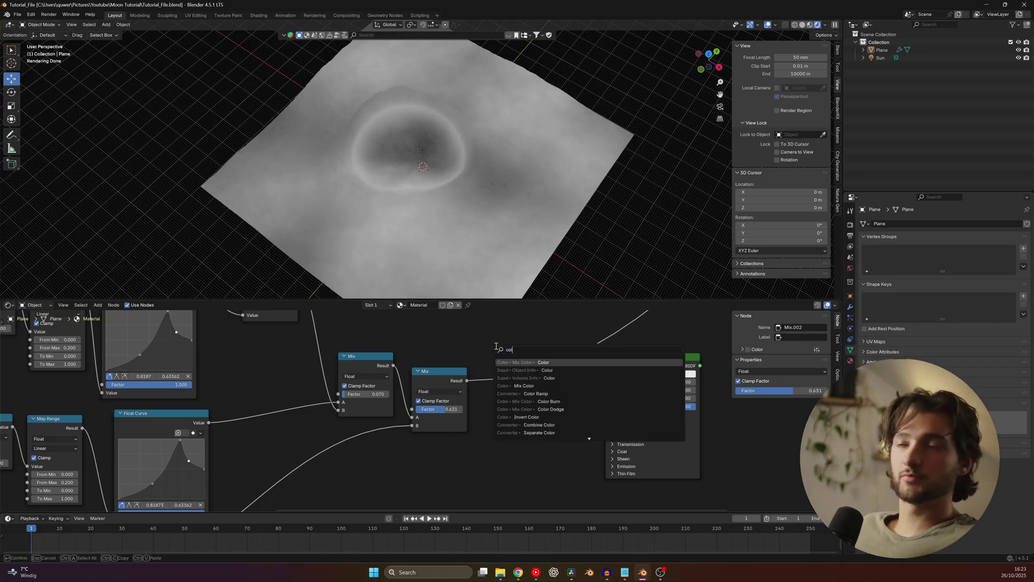
type("col")
left_click(517, 393)
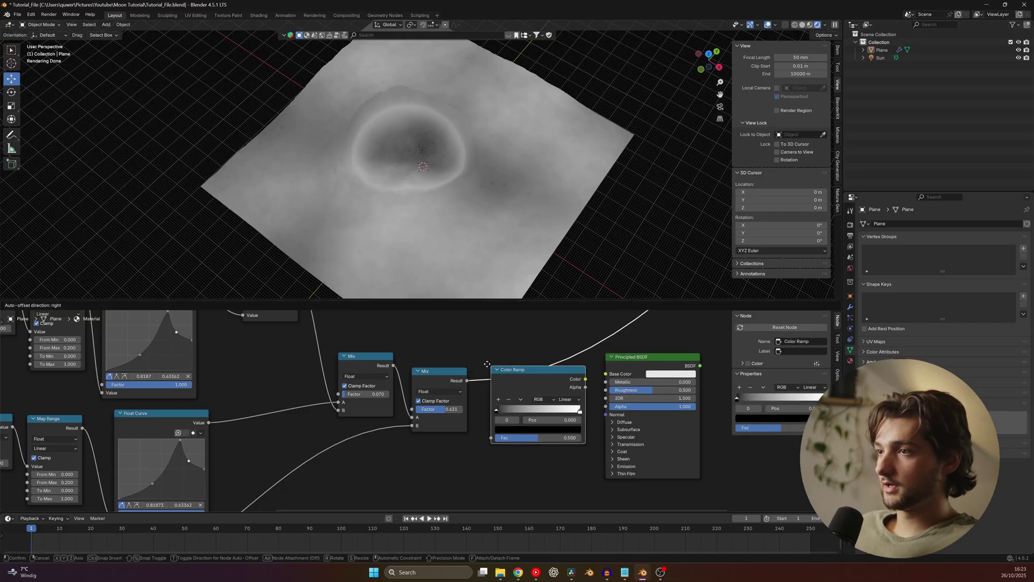
left_click(502, 382)
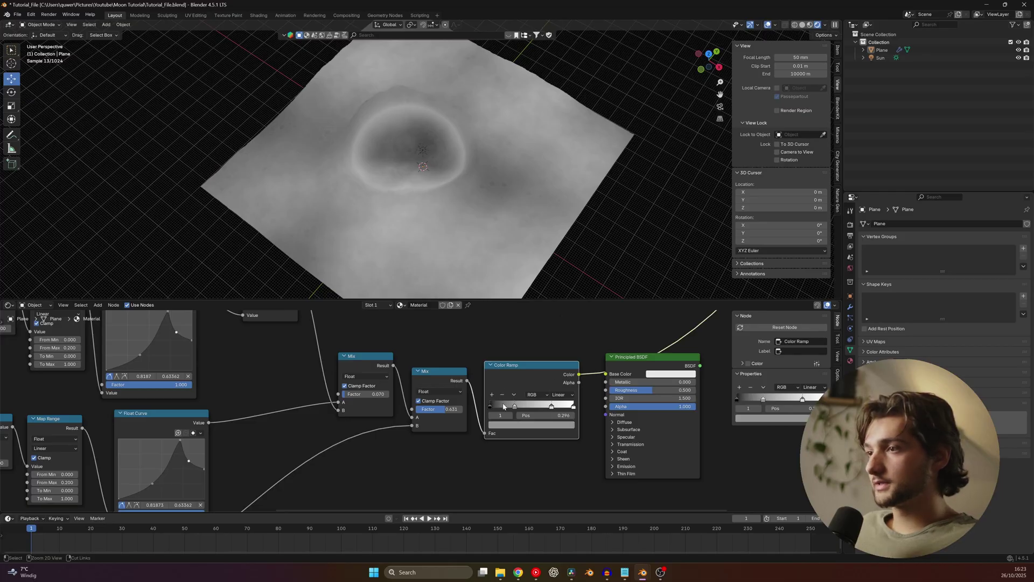
Step: Darken the Color Ramp's white stops to grey, arrange the grey stops with stop 3 at 0.269, and use Ease interpolation
left_click(565, 424)
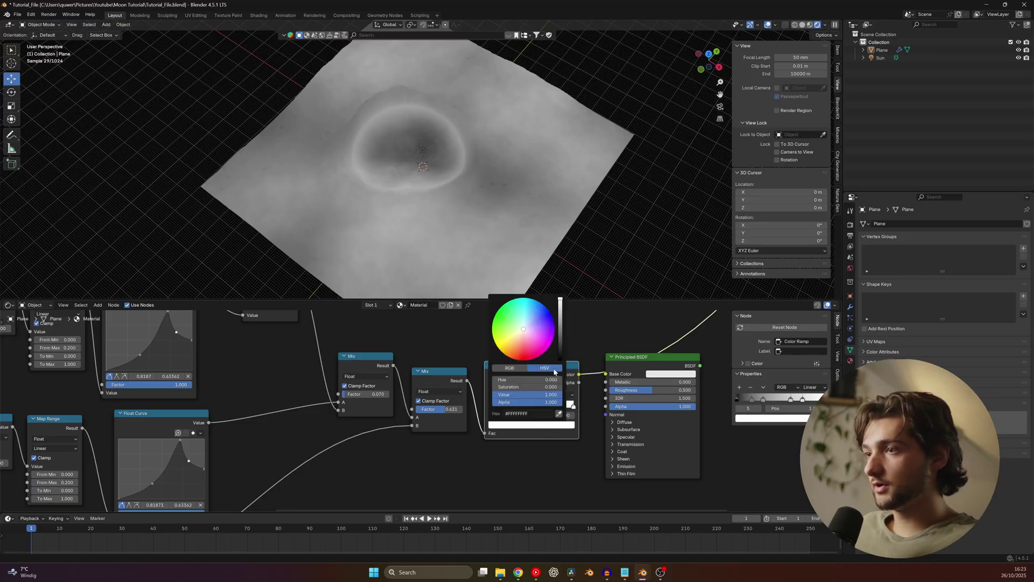
left_click_drag(560, 310, 561, 345)
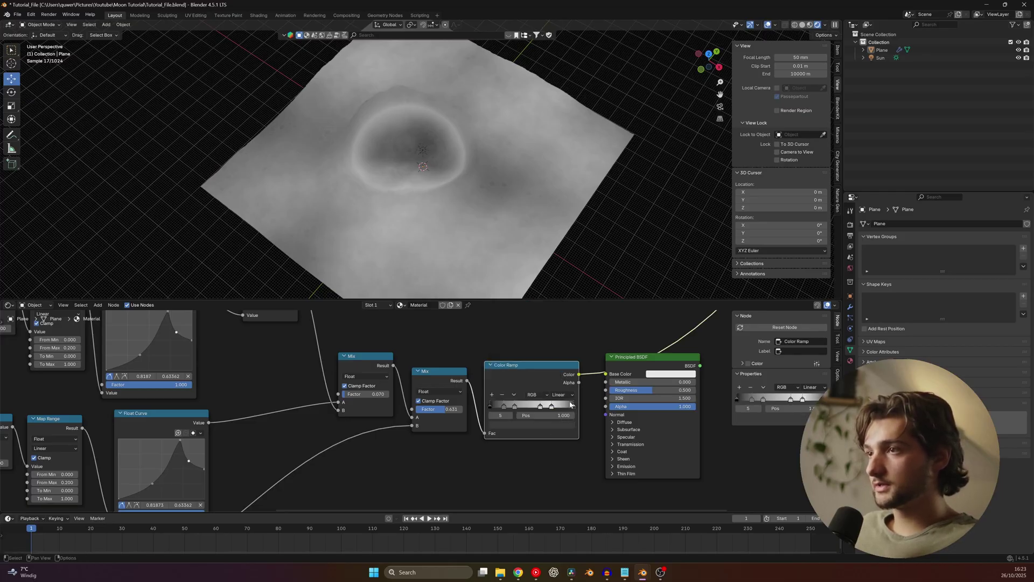
left_click(540, 425)
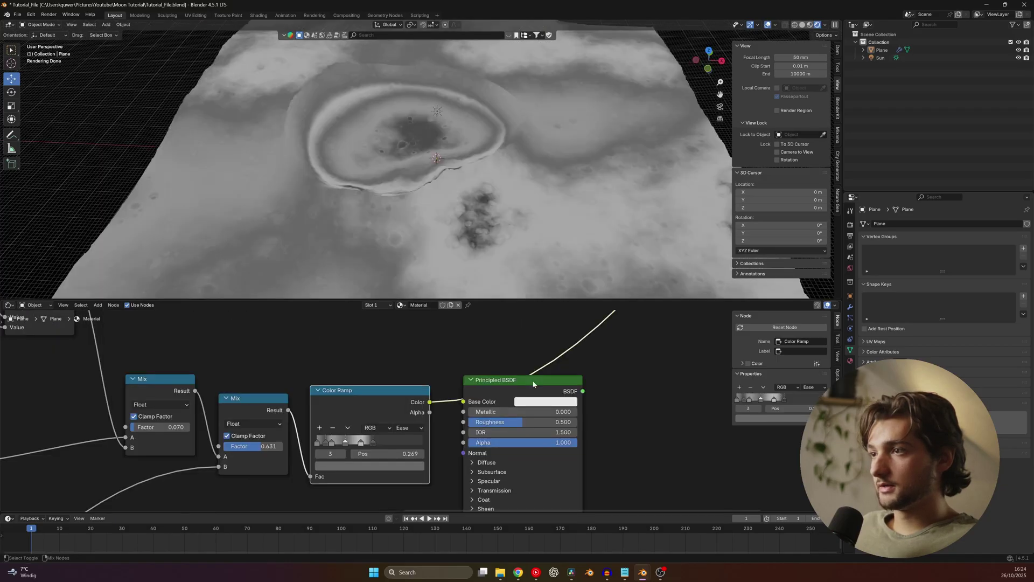
Step: Output the Principled BSDF again, move it clear of the Color Ramp, and connect the ramp's Color to Base Color
left_click(533, 385, "ctrl+shift")
left_click_drag(524, 386, 582, 374)
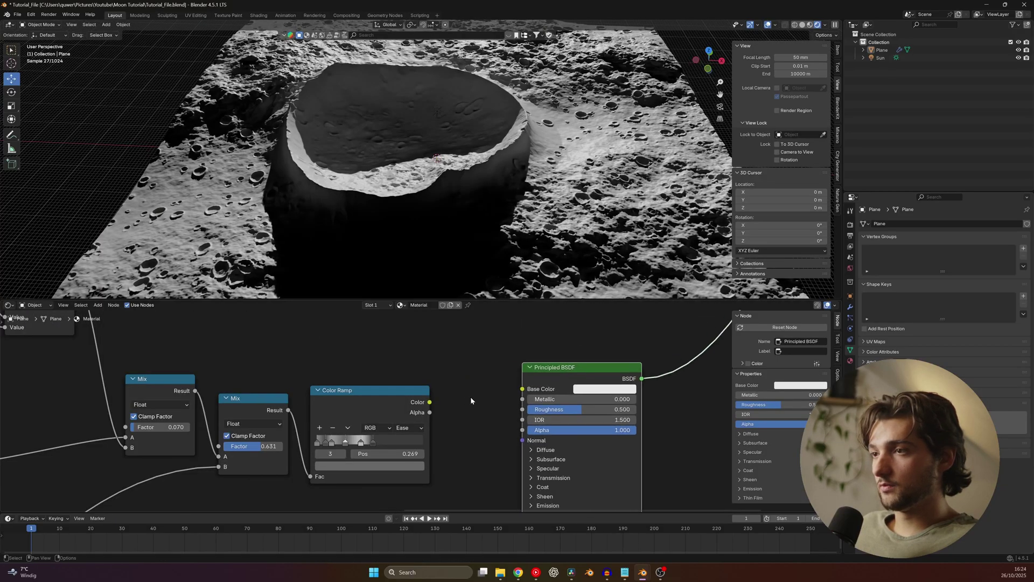
scroll(507, 253, "down", 4)
middle_click_drag(541, 253, 483, 259)
left_click_drag(429, 402, 492, 400)
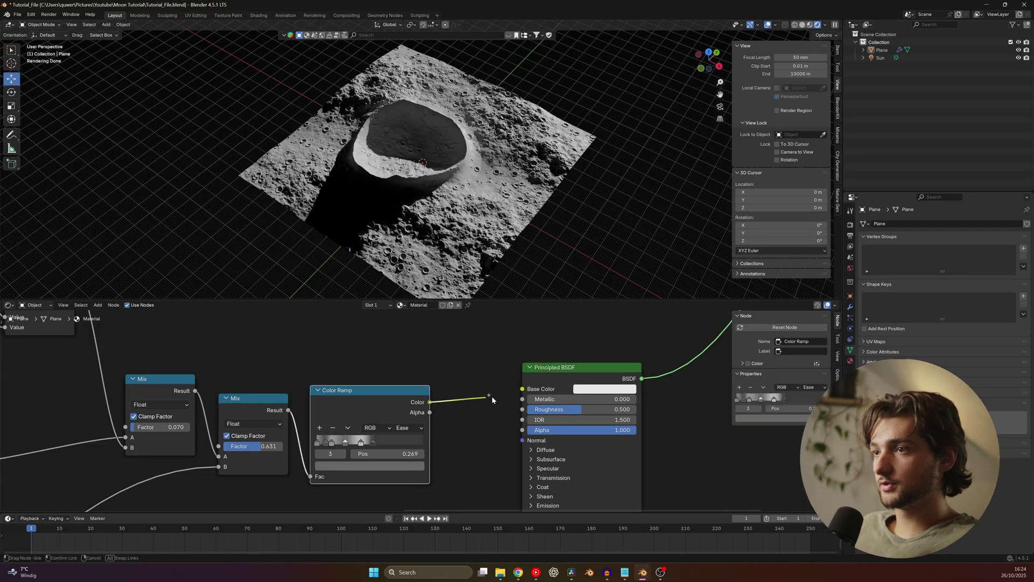
scroll(512, 181, "up", 4)
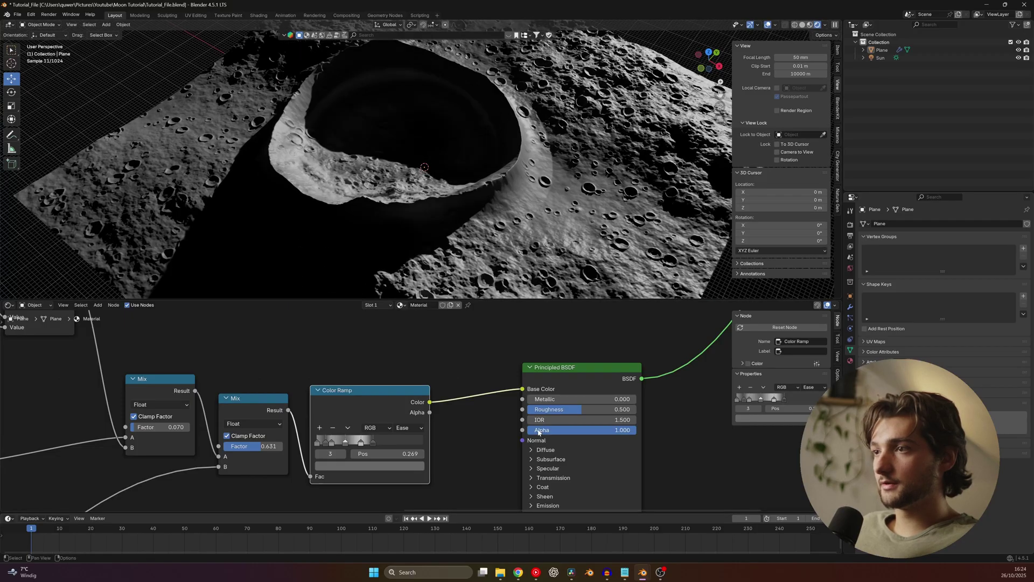
Step: Set the Principled BSDF's Roughness to 1.0, check the terrain's shading, and save the file
middle_click_drag(538, 433, 472, 389)
left_click_drag(512, 366, 564, 366)
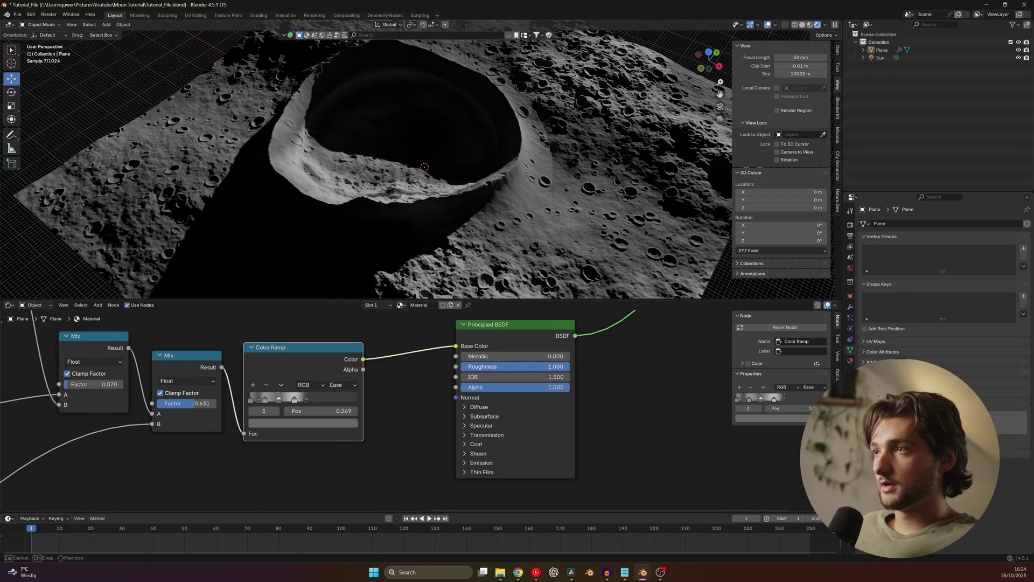
scroll(519, 175, "down", 3)
middle_click_drag(519, 175, 494, 194)
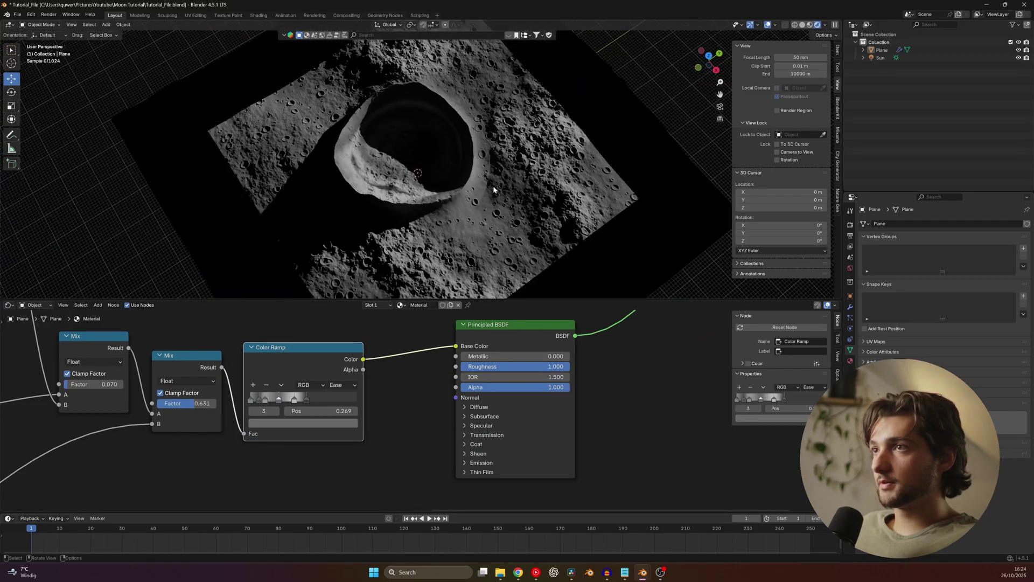
scroll(494, 194, "up", 2)
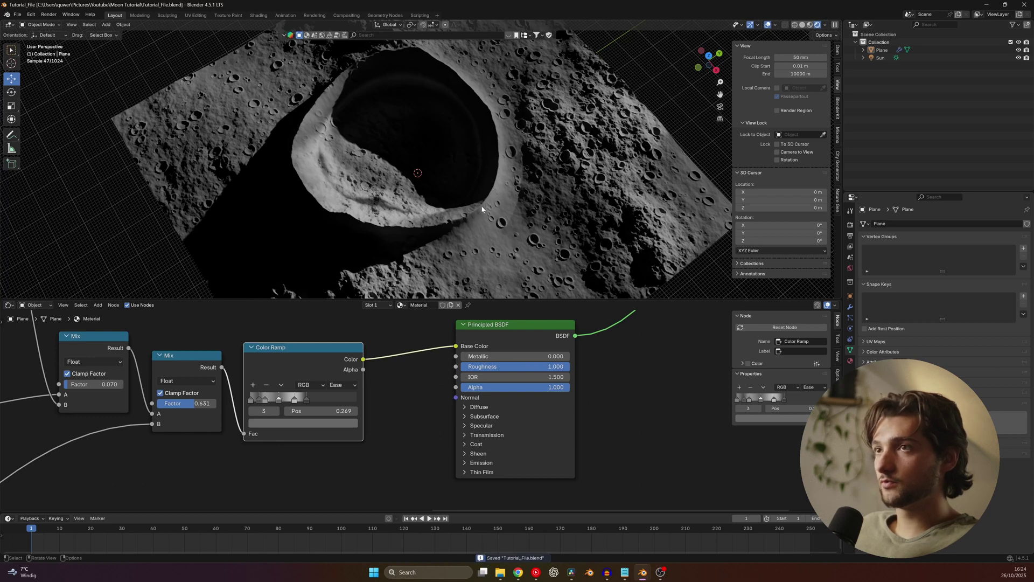
Step: Set the Color Ramp's stop 5 to position 0.598, reposition the Color Ramp and Principled BSDF nodes, and save the file
left_click_drag(305, 399, 337, 399)
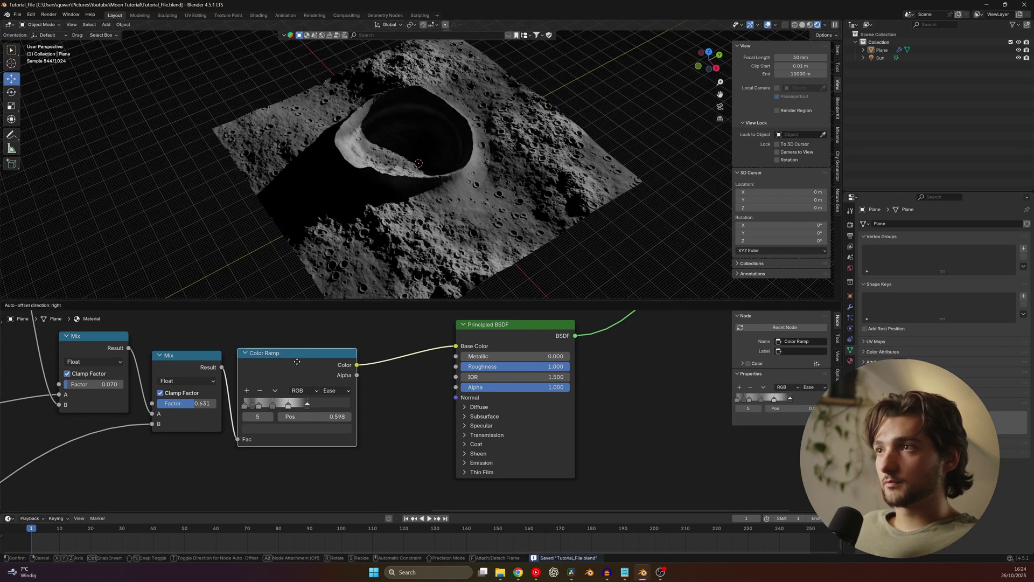
left_click_drag(316, 353, 309, 359)
left_click_drag(489, 328, 508, 368)
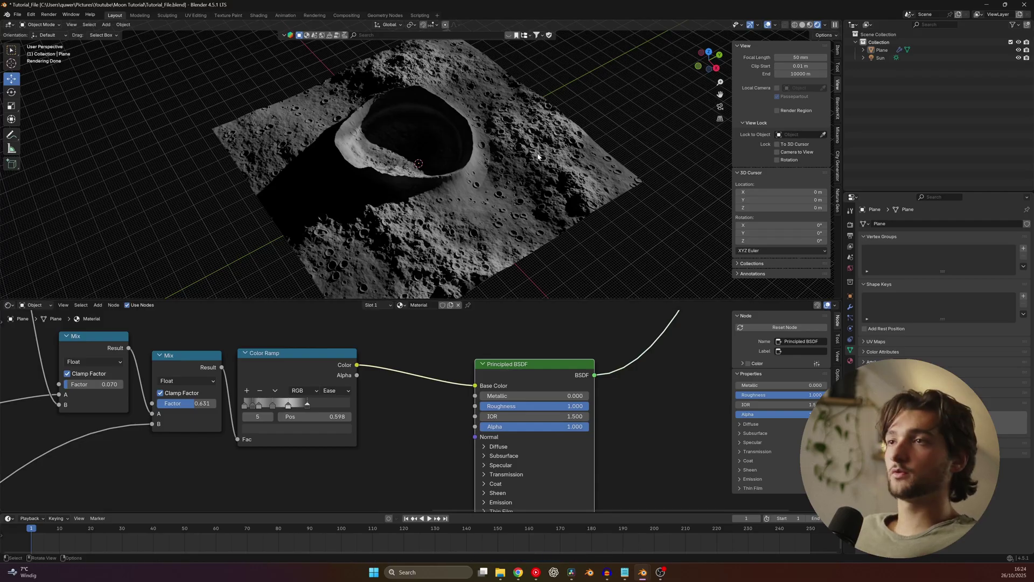
scroll(466, 377, "down", 2)
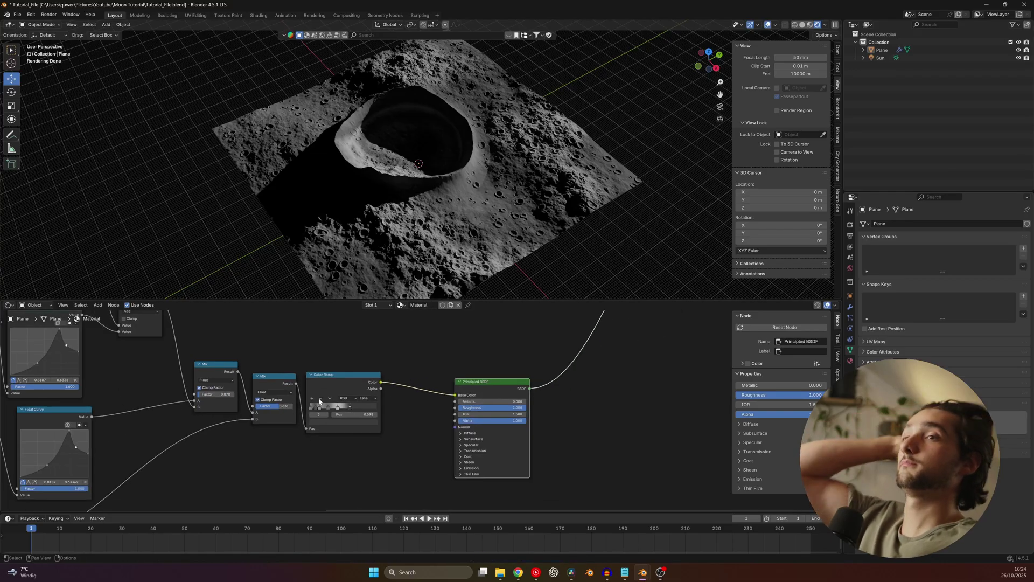
key("ctrl+s")
Step: Add a Bump node in the empty space below the Color Ramp
middle_click_drag(353, 427, 502, 362)
key("shift+a")
type("bump")
key("Escape")
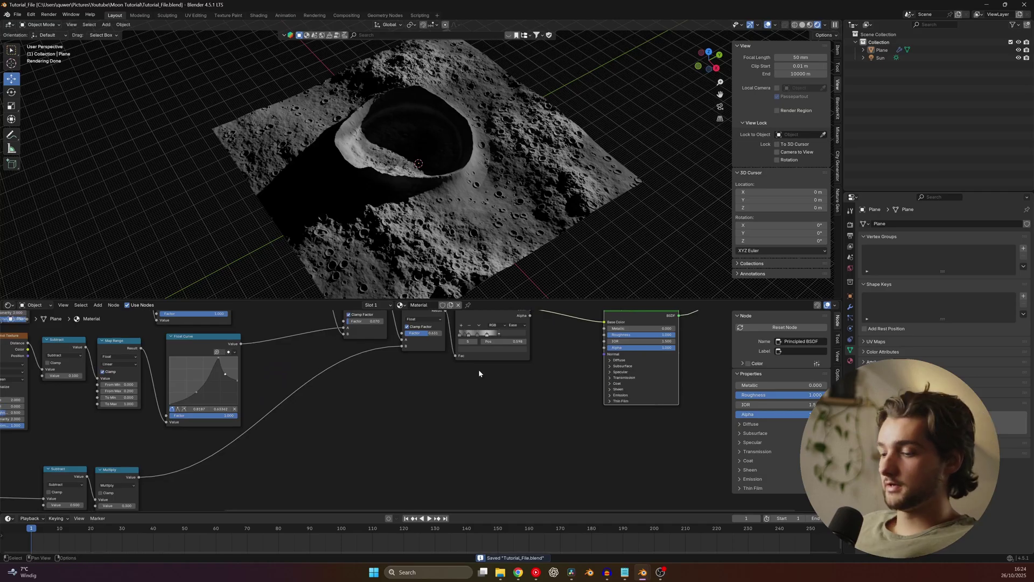
key("shift+a")
type("bump")
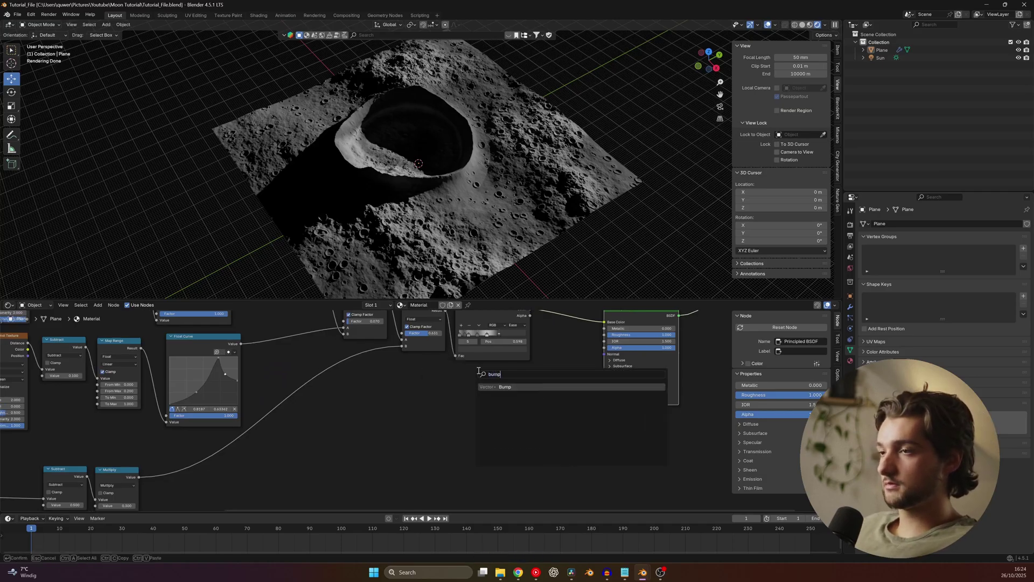
key("Return")
left_click(476, 395)
scroll(426, 408, "down", 5)
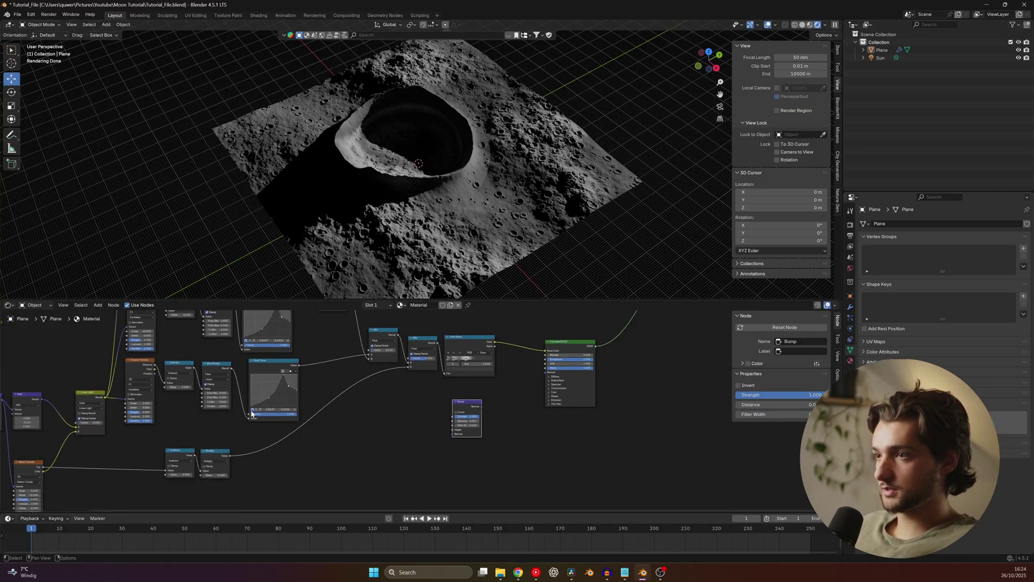
Step: Preview the Multiply, Subtract and Noise Texture outputs in turn on the terrain
scroll(435, 387, "up", 3)
middle_click_drag(425, 386, 712, 313)
left_click(434, 393, "ctrl+shift")
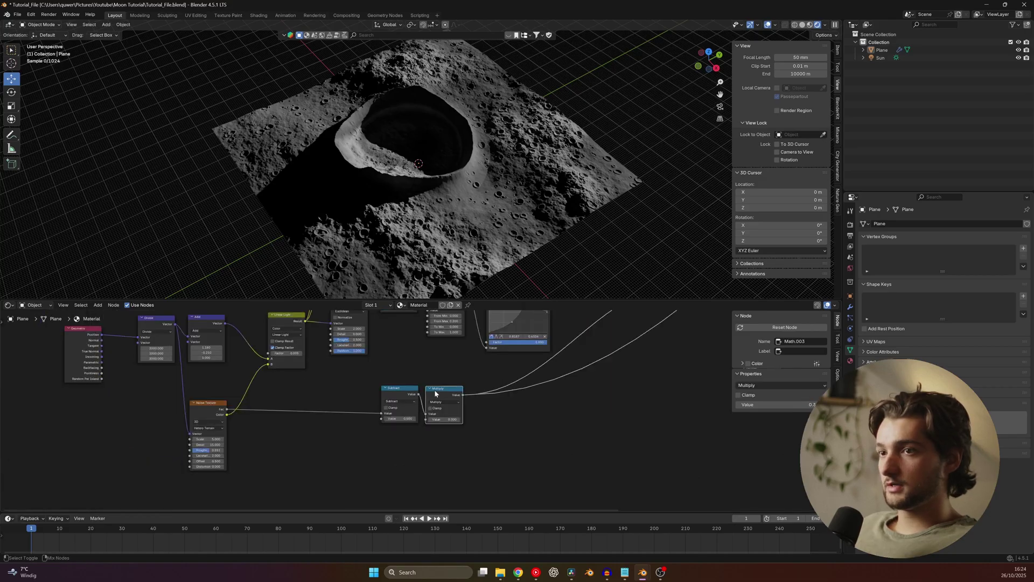
left_click(403, 395, "ctrl+shift")
left_click(227, 415, "ctrl+shift")
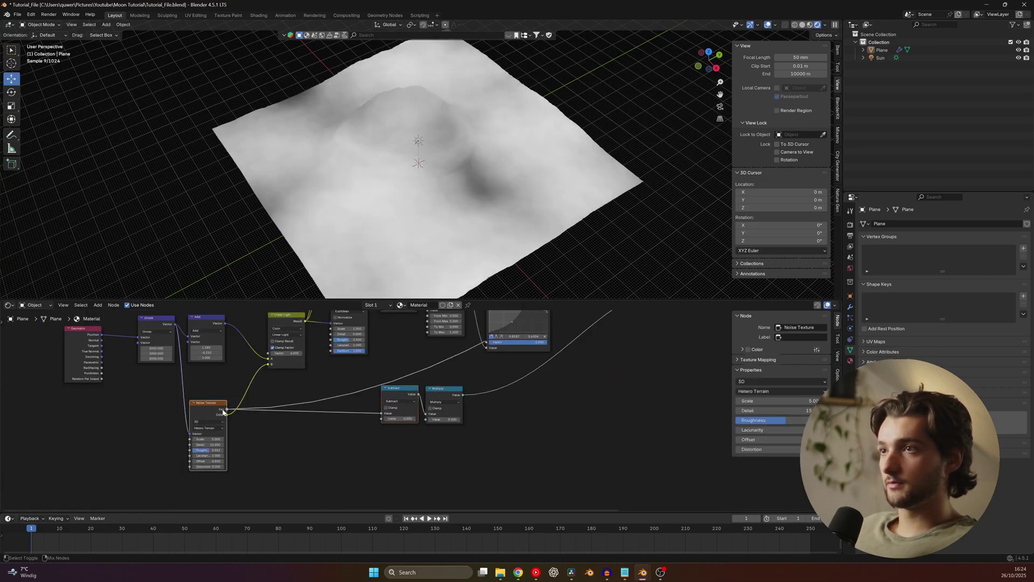
Step: Connect the Noise Texture's Fac to the Bump's Height and the Bump's Normal to the Principled BSDF, and output the shader again
middle_click_drag(258, 407, 159, 420)
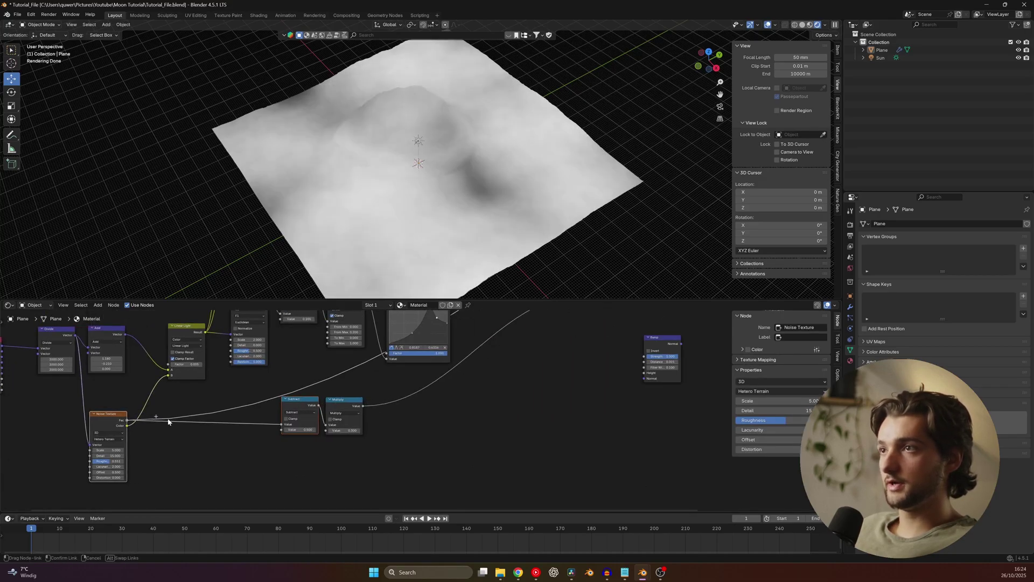
left_click_drag(156, 425, 645, 373)
middle_click_drag(649, 365, 345, 414)
scroll(341, 416, "up", 5)
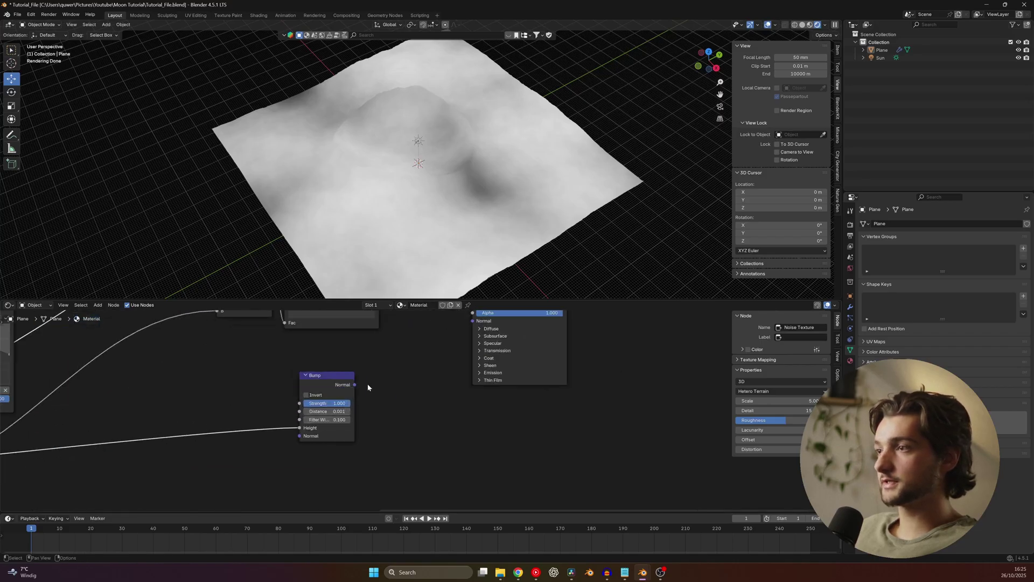
left_click_drag(355, 385, 471, 354)
middle_click_drag(471, 353, 451, 436)
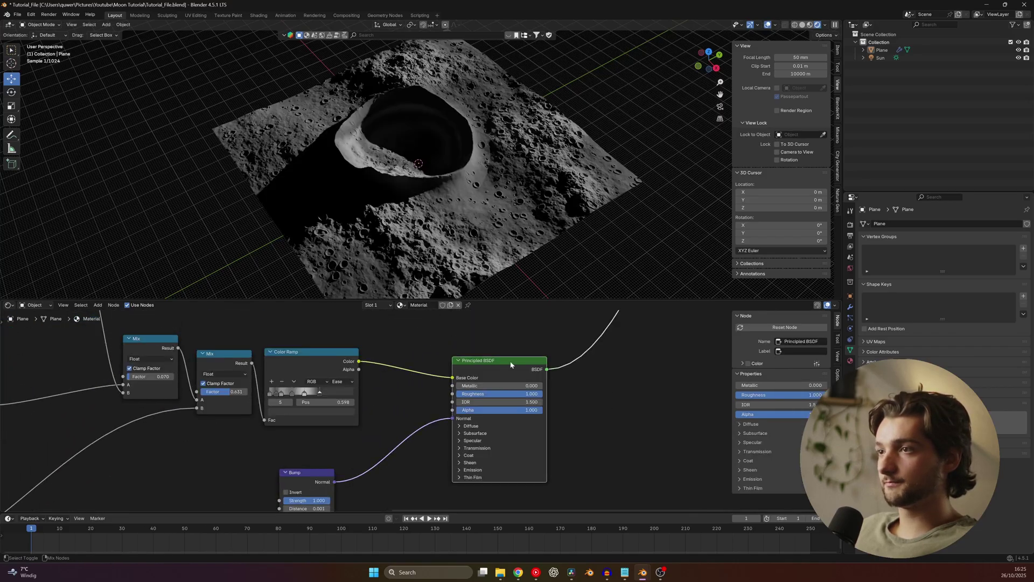
Step: Try Bump Distance values up to about 50 while checking the small craters close up
middle_click_drag(321, 490, 377, 426)
scroll(377, 425, "up", 4)
left_click_drag(372, 451, 409, 451)
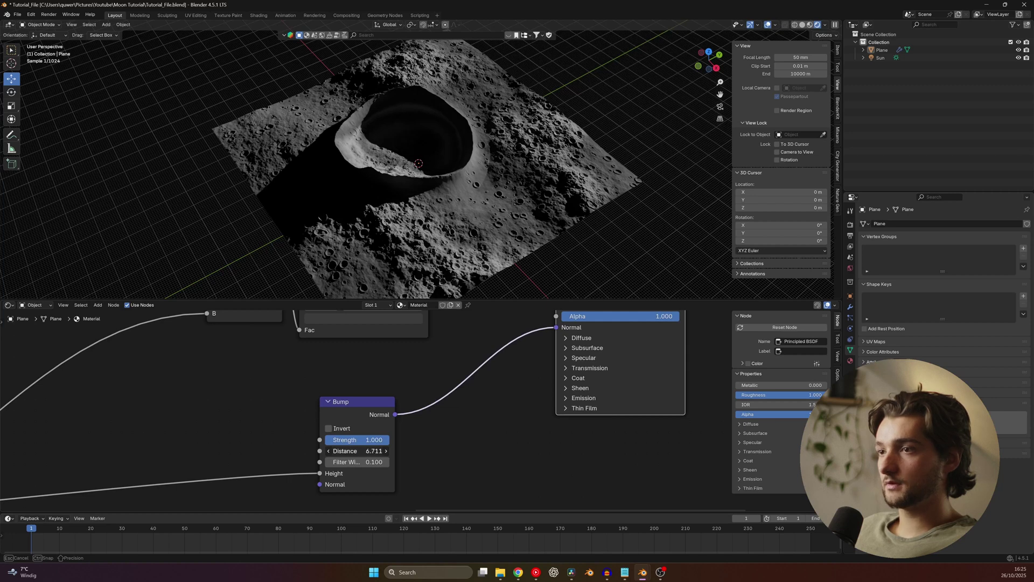
left_click_drag(409, 450, 433, 451)
right_click(372, 451)
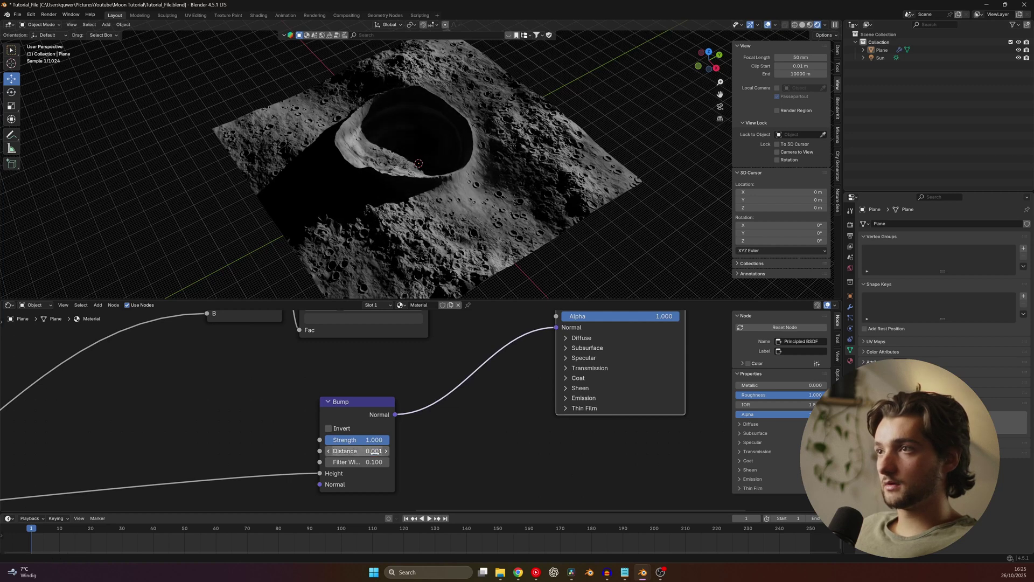
left_click_drag(360, 451, 334, 451)
scroll(474, 164, "up", 5)
scroll(476, 168, "up", 3)
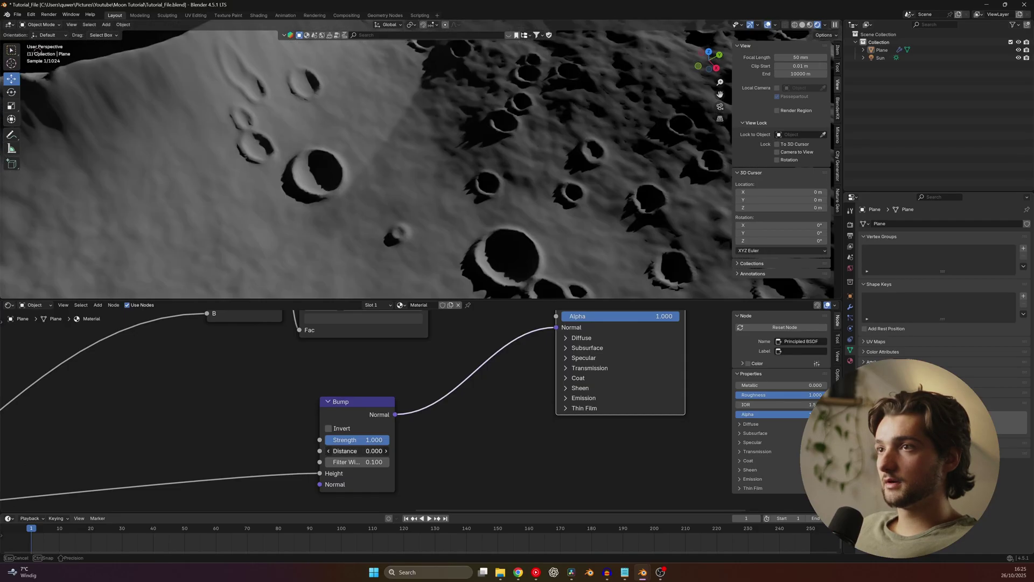
key("Escape")
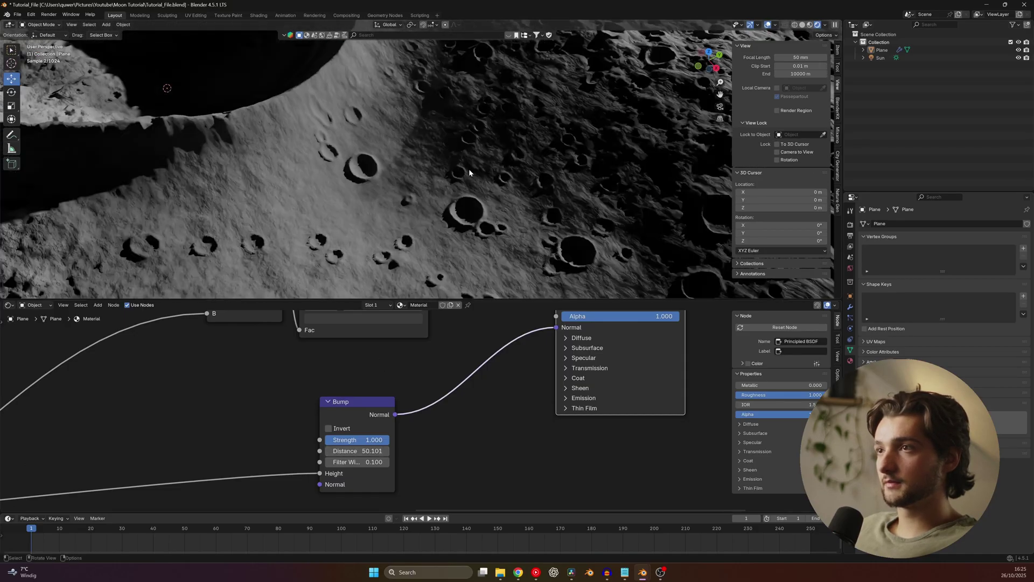
Step: Set the Bump node's Distance to 20 and save the file
left_click_drag(358, 451, 330, 451)
left_click(377, 451)
type("20")
key("Return")
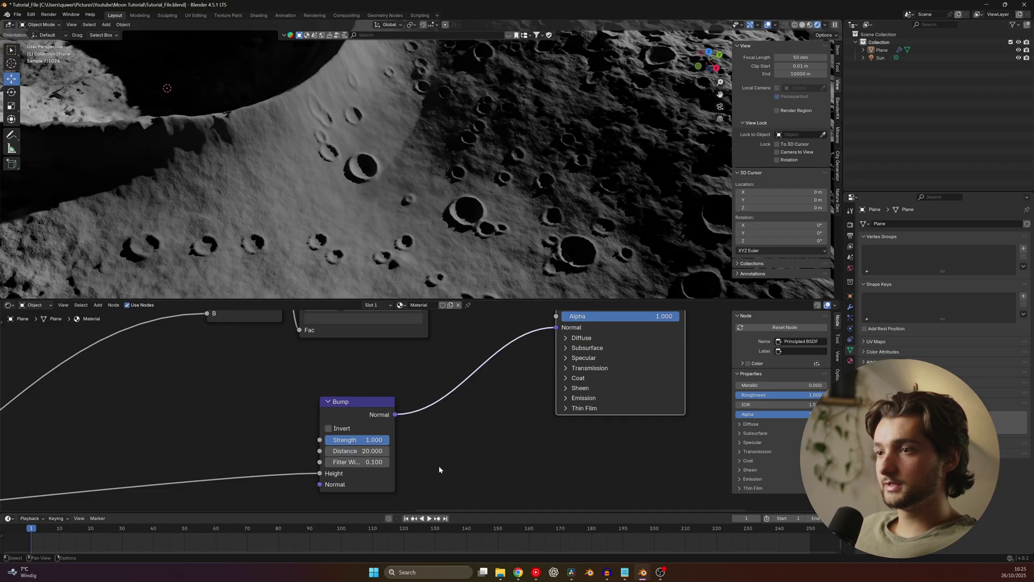
key("ctrl+s")
Step: Try a lower Detail value on the Noise Texture that feeds the Bump node
scroll(219, 436, "down", 7)
middle_click_drag(219, 436, 580, 372)
middle_click_drag(173, 457, 416, 409)
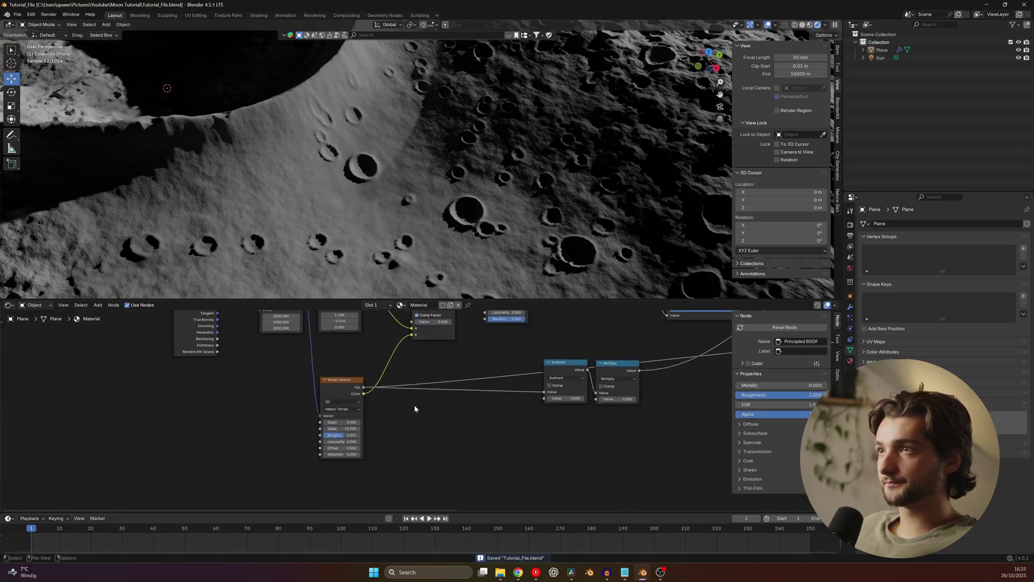
scroll(415, 409, "up", 5)
mouse_move(324, 437)
left_mouse_down()
mouse_move(285, 447)
mouse_move(306, 447)
left_mouse_up()
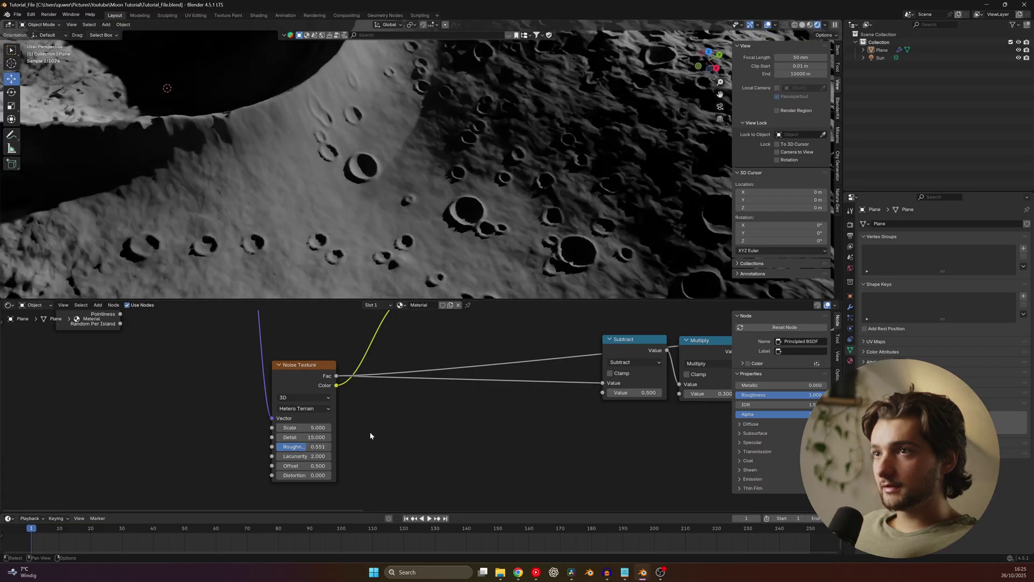
Step: Raise the Bump node's Distance to 49.3
scroll(370, 435, "down", 4)
middle_click_drag(722, 379, 148, 483)
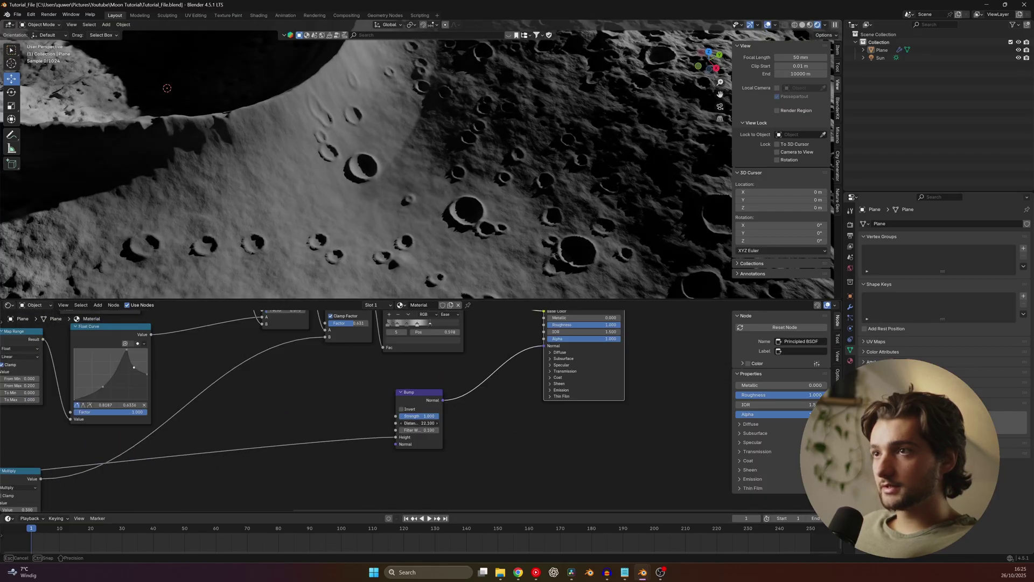
left_click_drag(419, 423, 442, 423)
Step: Lower the Noise Texture's Detail to 9.94 and check the whole terrain
middle_click_drag(279, 446, 593, 389)
middle_click_drag(258, 447, 517, 400)
scroll(426, 397, "up", 4)
left_click_drag(242, 446, 225, 445)
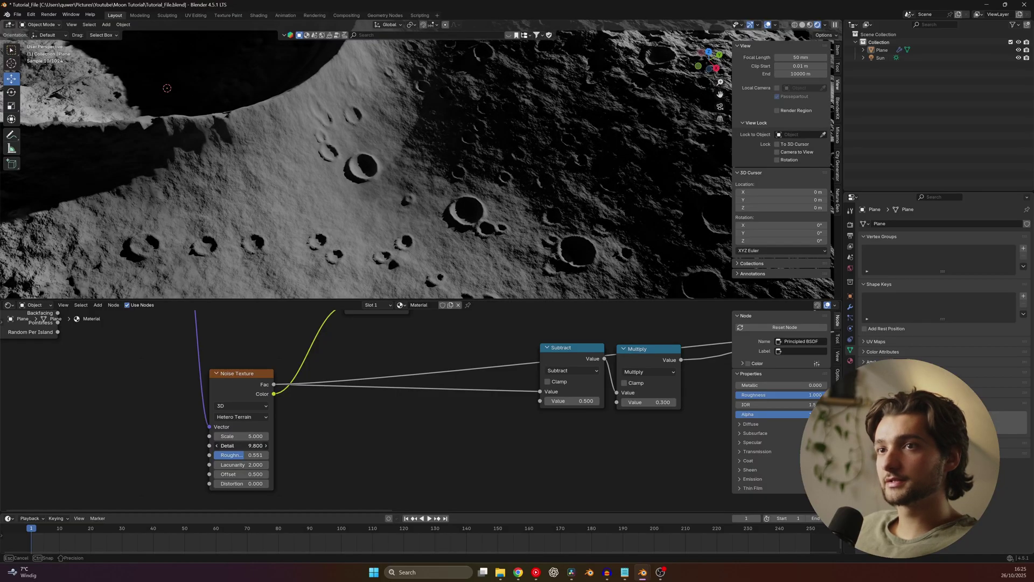
scroll(373, 245, "down", 6)
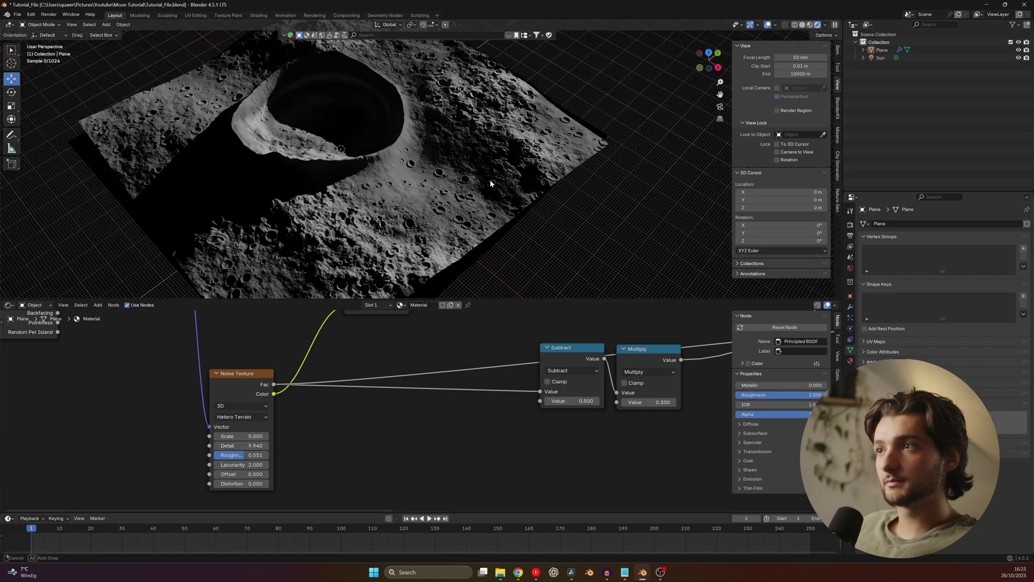
middle_click_drag(490, 179, 514, 205)
Step: Move the Bump node down, farther from the Principled BSDF, and save the file
scroll(562, 406, "down", 4)
middle_click_drag(629, 381, 427, 416)
left_click_drag(576, 372, 532, 422)
key("ctrl+s")
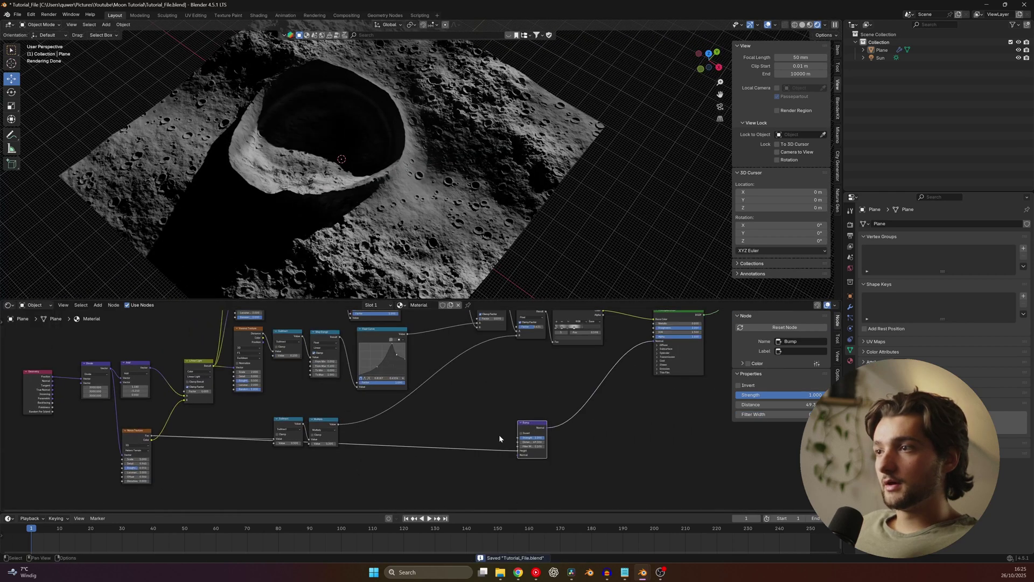
Step: Duplicate the Bump node and chain the copy between the first Bump's Normal and the Principled BSDF's Normal
middle_click_drag(479, 416, 409, 421)
left_click_drag(465, 428, 440, 431)
key("shift+d")
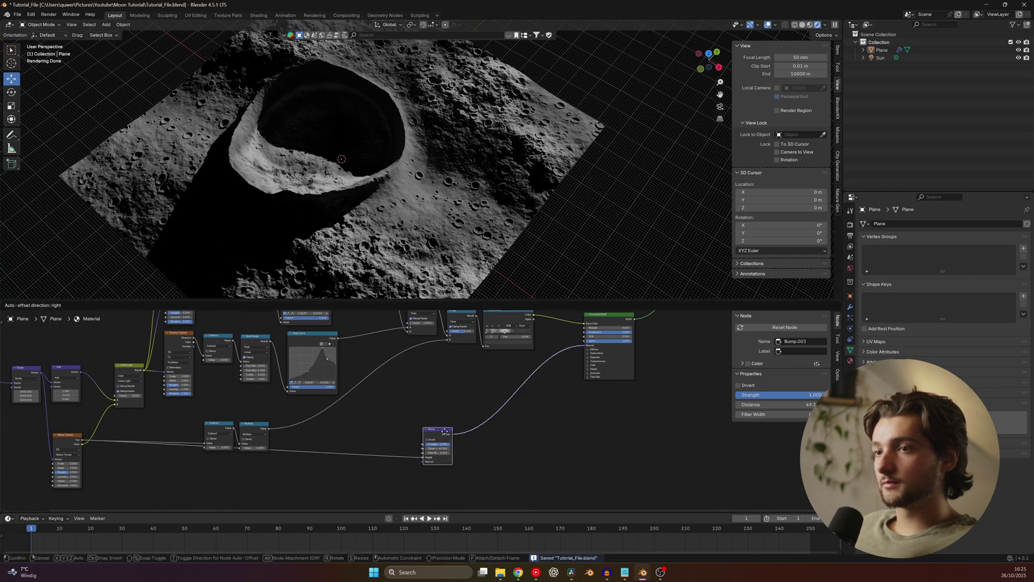
left_click(497, 420)
middle_click_drag(493, 427, 484, 422)
scroll(479, 421, "up", 3)
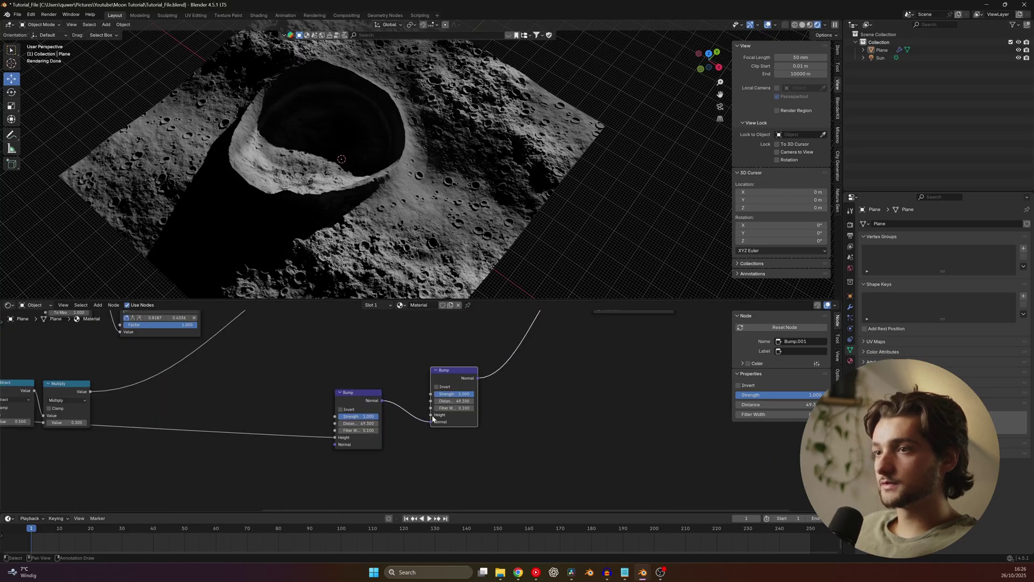
Step: Connect the crater Add node's Value to the second Bump's Height and inspect the craters close up
scroll(400, 366, "down", 3)
middle_click_drag(400, 366, 428, 403)
middle_click_drag(292, 355, 297, 397)
middle_click_drag(394, 346, 390, 402)
left_click_drag(352, 350, 444, 473)
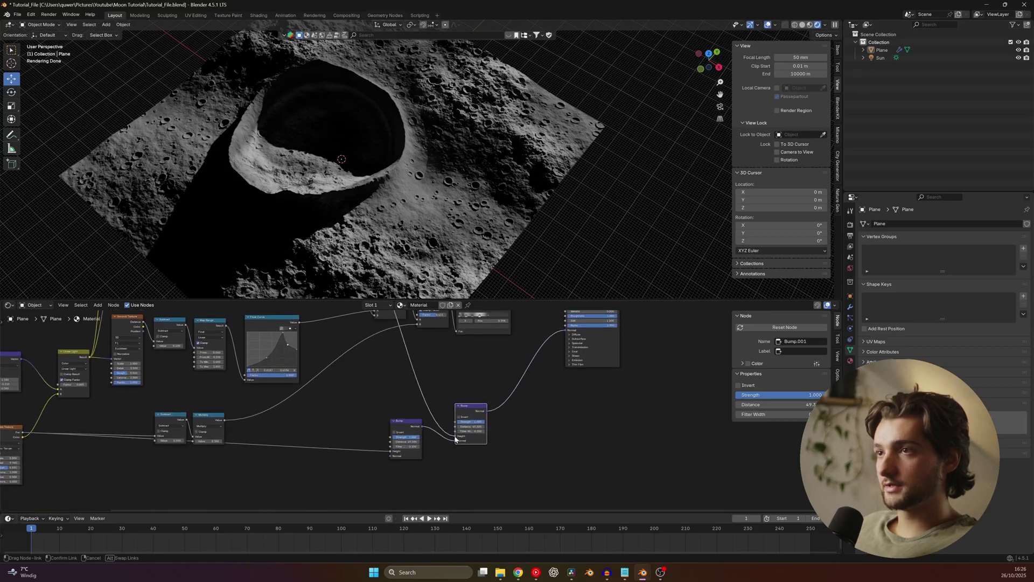
scroll(439, 184, "up", 5)
scroll(510, 391, "up", 3)
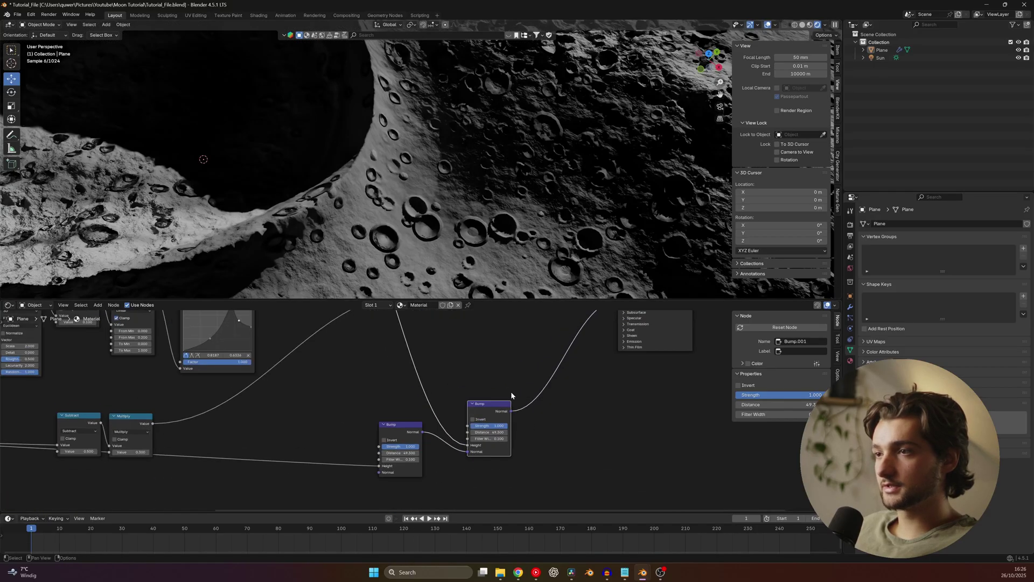
Step: Reduce the second Bump's Distance to about 2.2 and check the terrain
middle_click_drag(512, 412, 483, 396)
scroll(422, 410, "up", 4)
left_click_drag(473, 418, 412, 418)
scroll(461, 170, "down", 5)
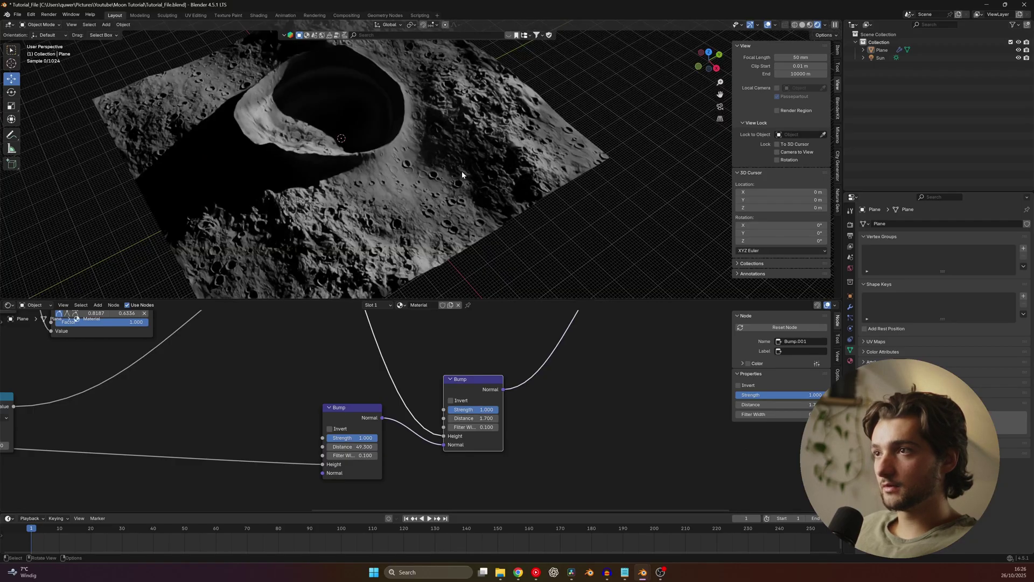
middle_click_drag(462, 171, 474, 172)
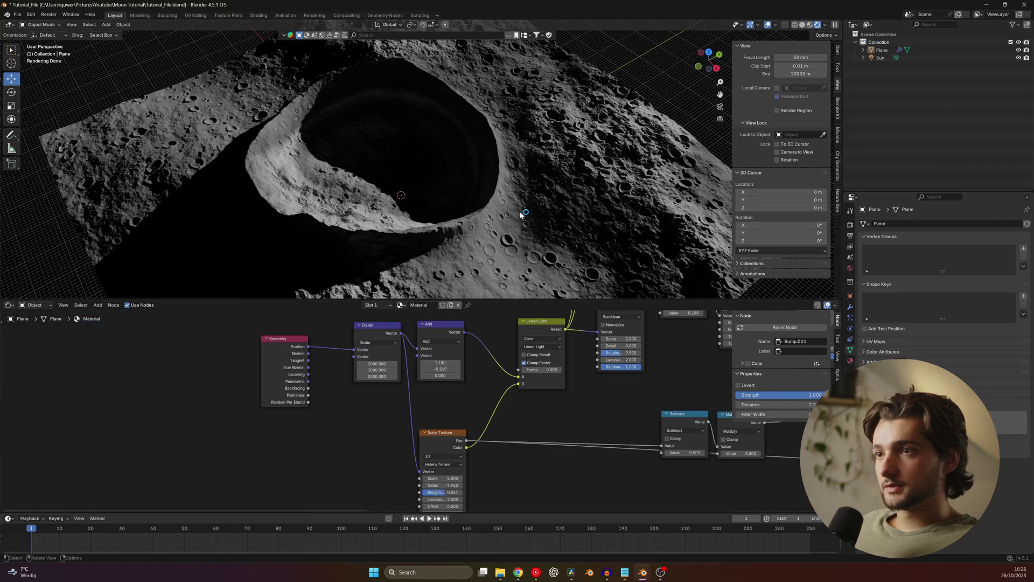
Step: Preview the crater Add node's output on the terrain, output the Principled BSDF again, and review the Geometry and mapping nodes
scroll(521, 215, "up", 8)
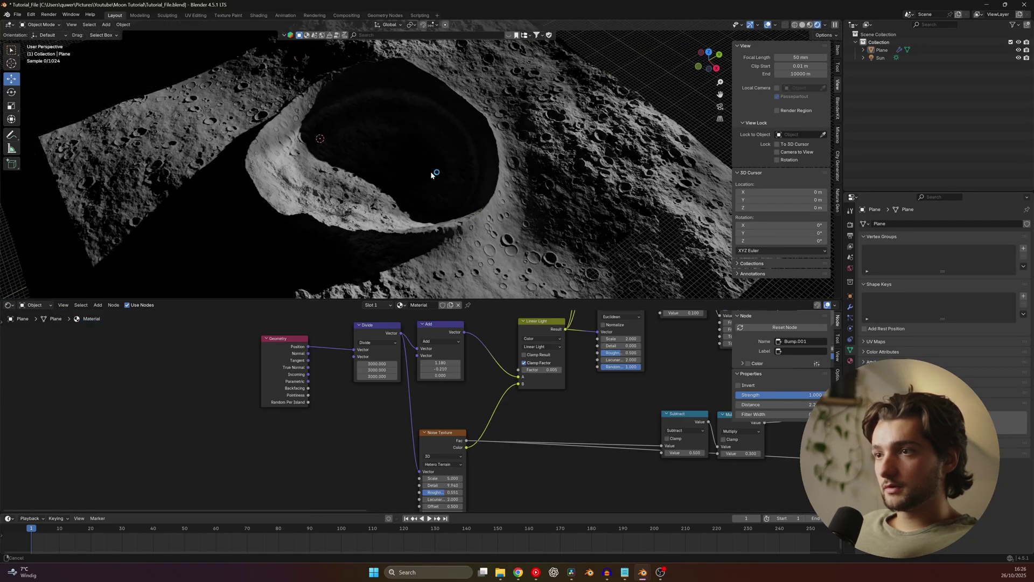
scroll(540, 389, "down", 3)
middle_click_drag(540, 389, 362, 489)
left_click(573, 353, "ctrl+shift")
scroll(321, 170, "down", 6)
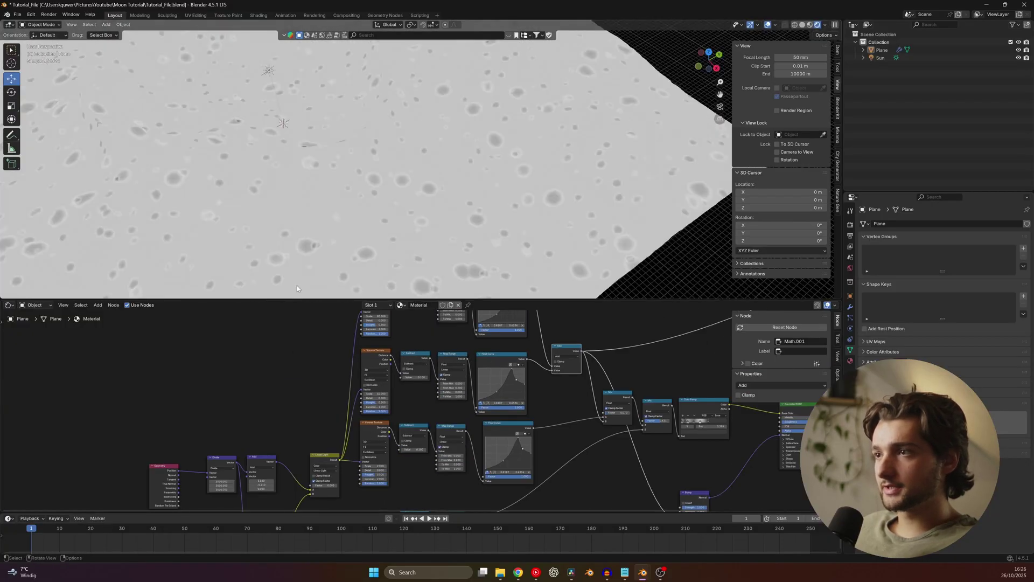
scroll(482, 412, "down", 3)
middle_click_drag(654, 403, 472, 398)
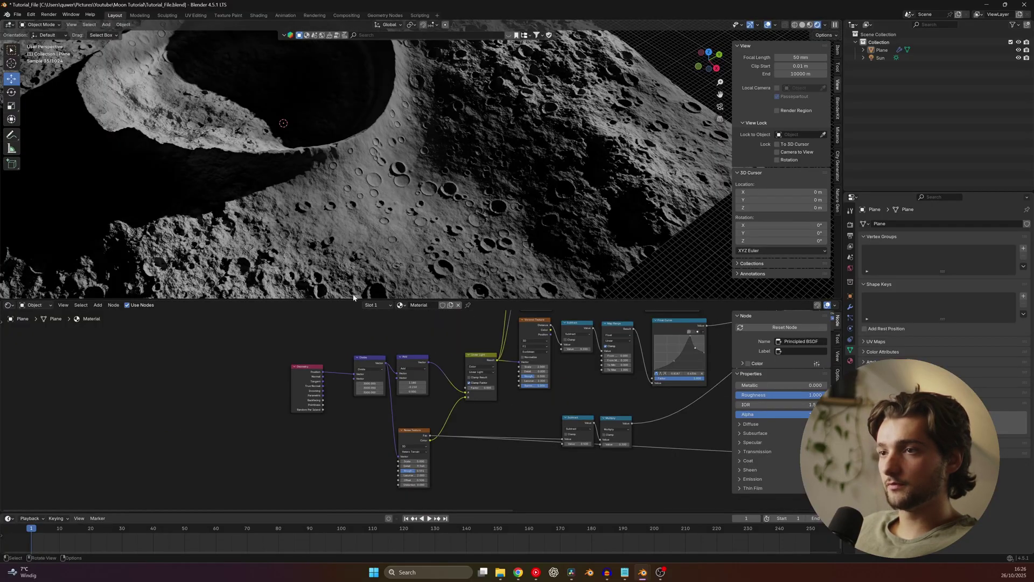
scroll(310, 394, "up", 4)
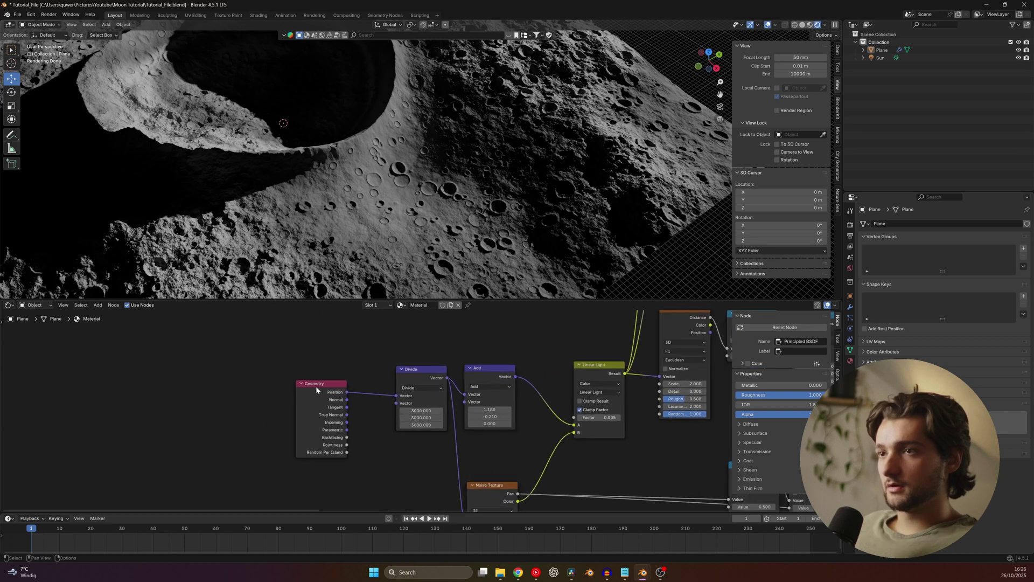
Step: Switch to the Geometry Nodes network and insert a Store Named Attribute node on the geometry link right after Group Input
scroll(388, 404, "down", 5)
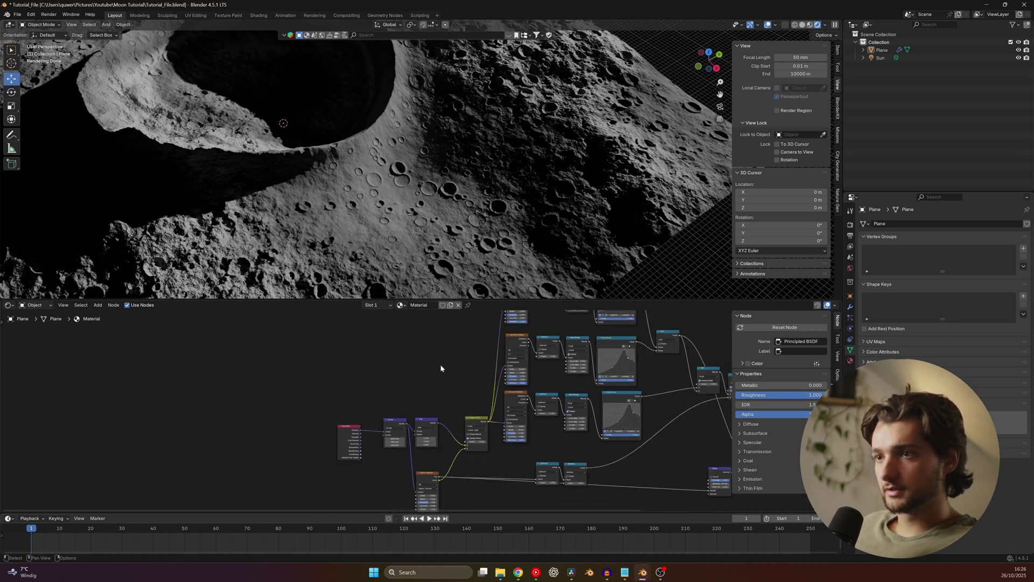
left_click(9, 306)
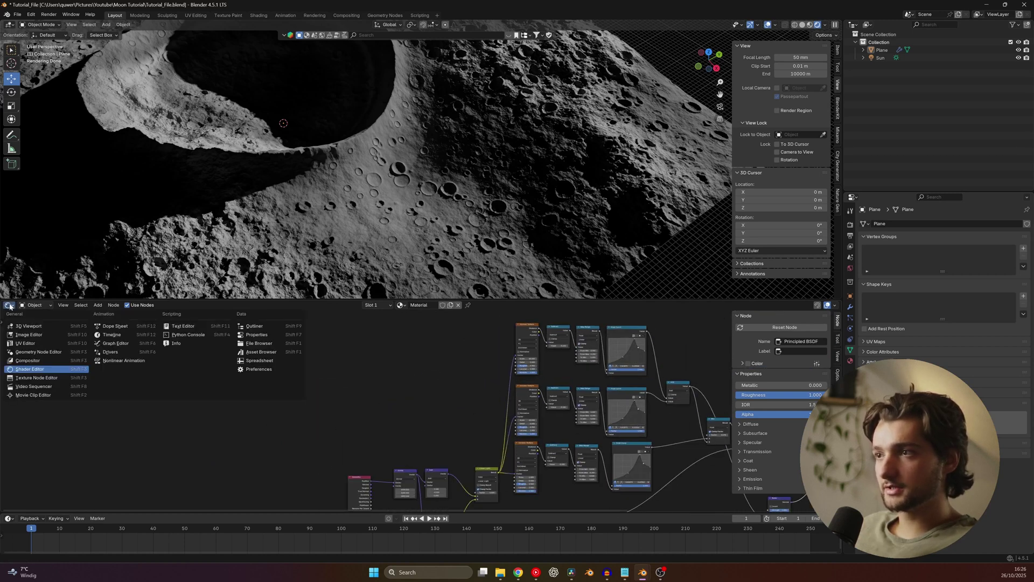
left_click(58, 352)
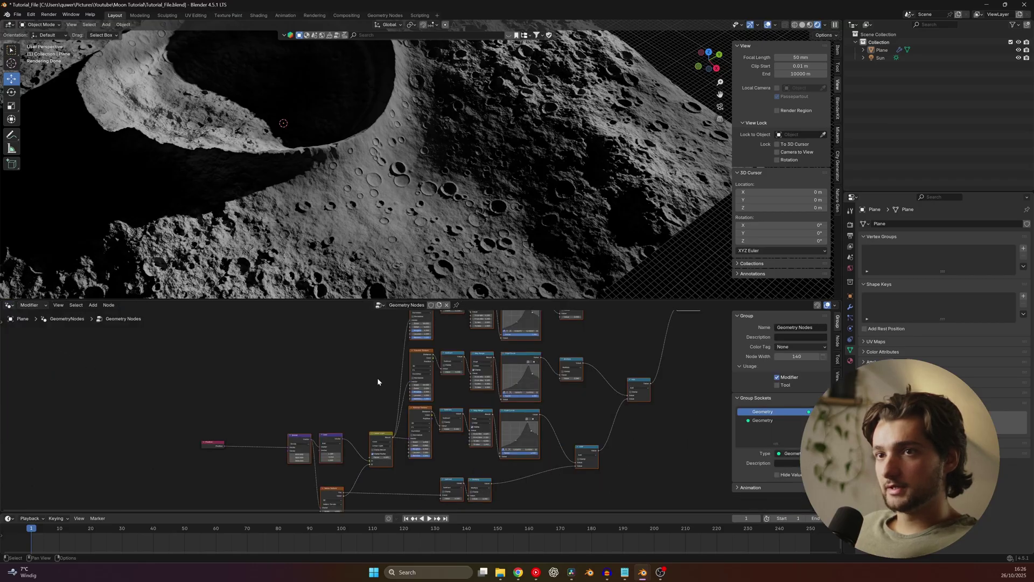
scroll(253, 376, "down", 3)
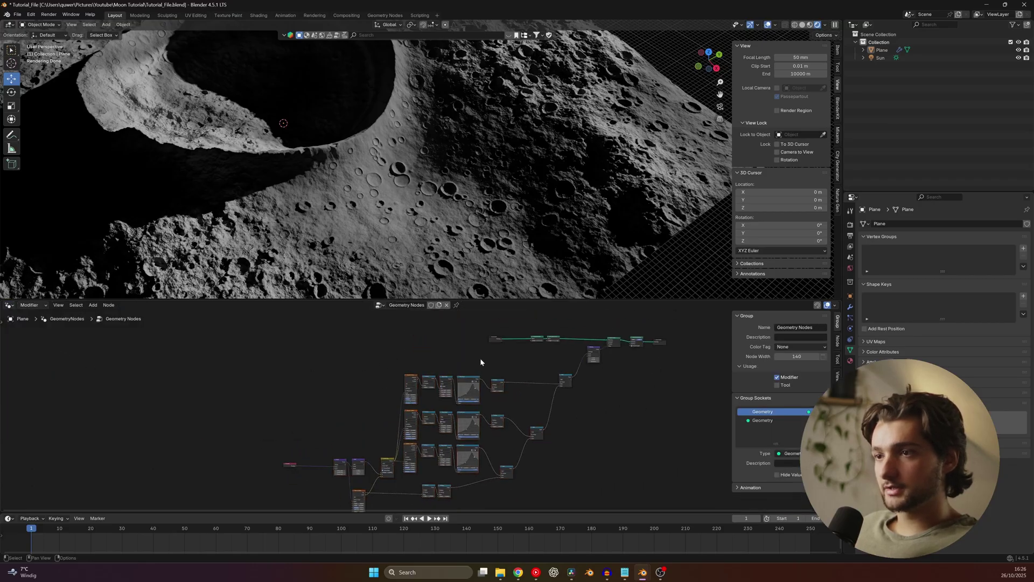
key("Return")
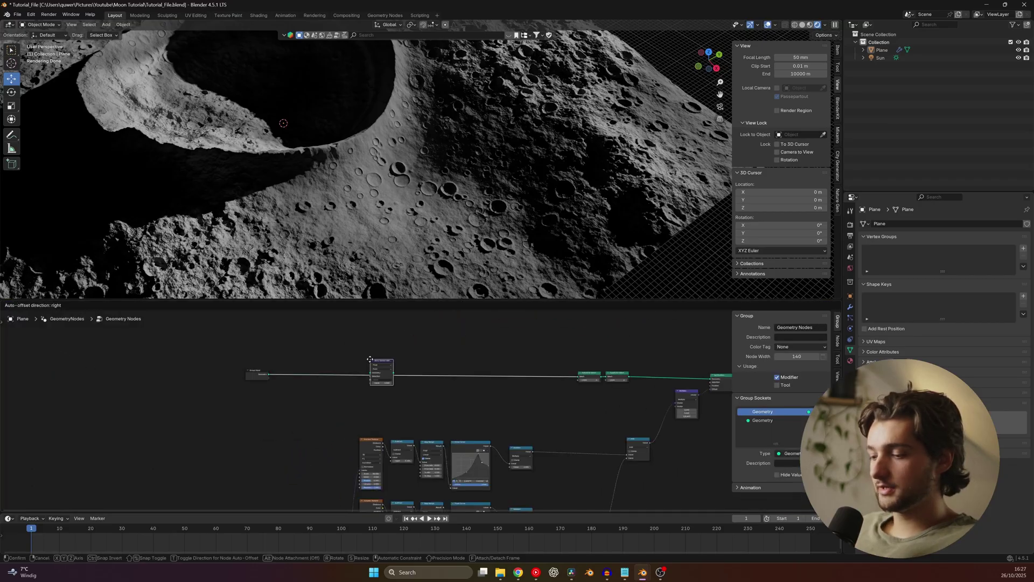
left_click(327, 367)
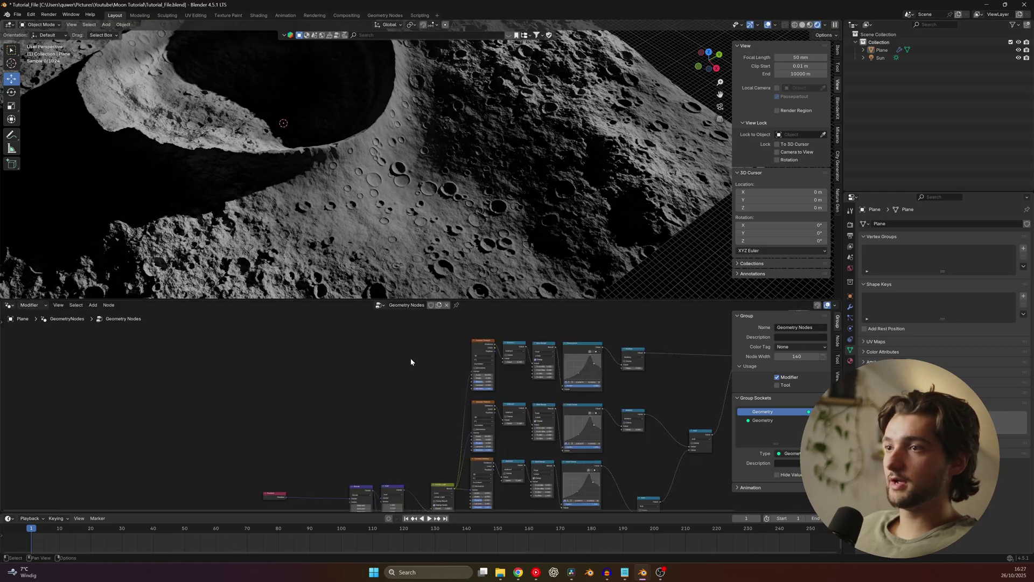
Step: Set the Store Named Attribute node's data type to Vector
middle_click_drag(402, 370, 377, 384)
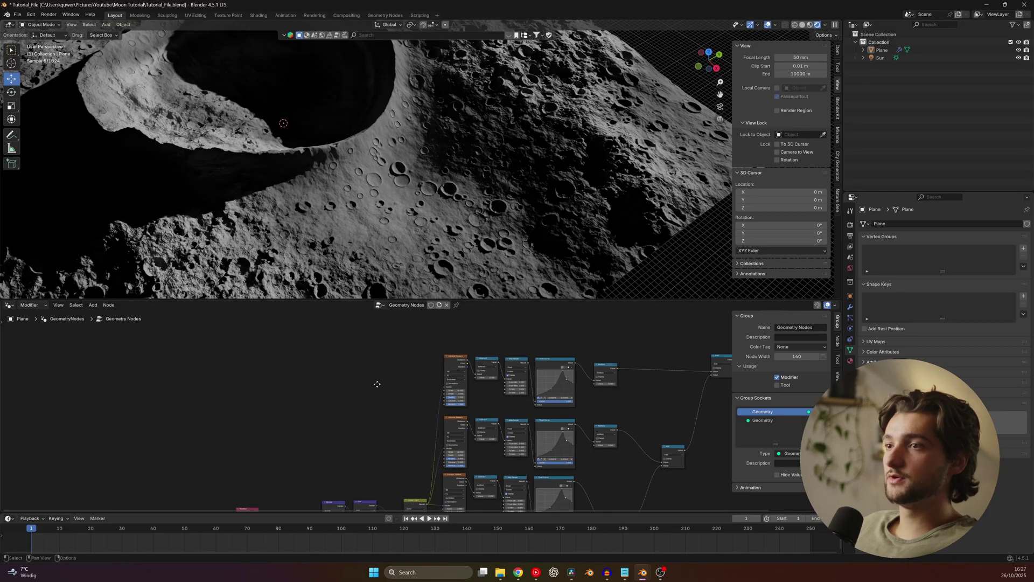
scroll(388, 380, "up", 4)
middle_click_drag(412, 334, 391, 467)
scroll(409, 388, "up", 4)
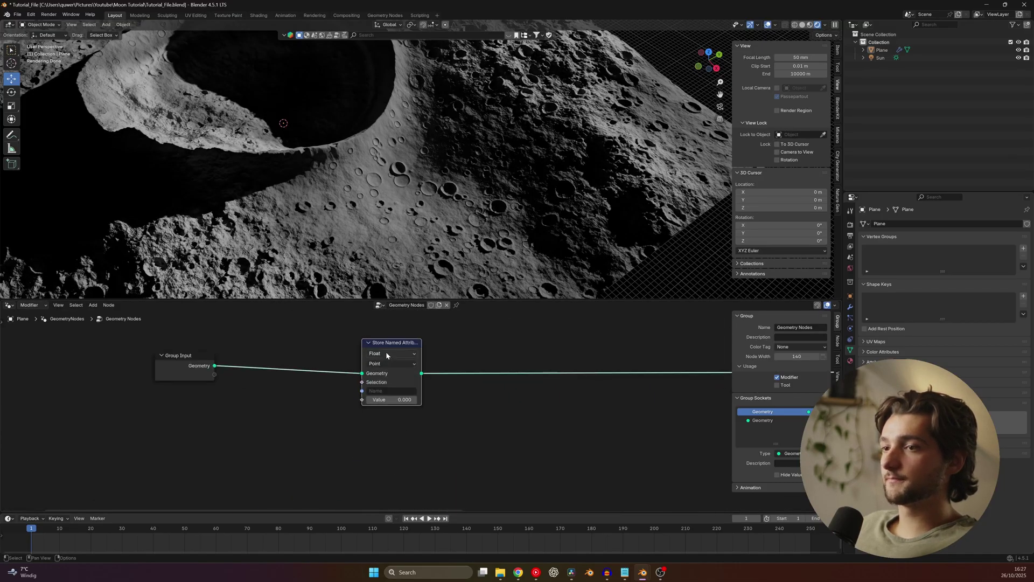
left_click(386, 353)
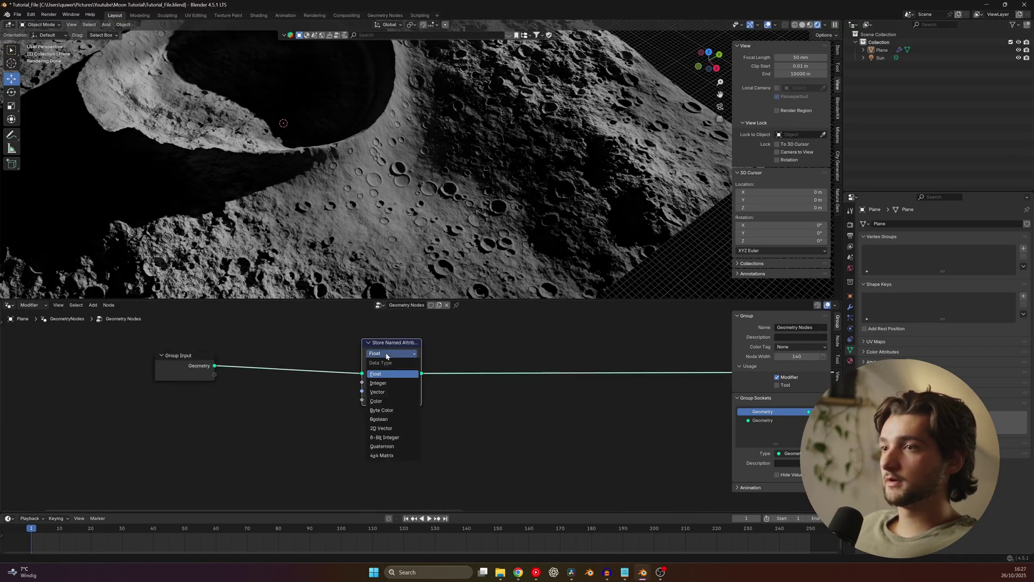
left_click(390, 393)
Step: Connect the Position node's output to the Store Named Attribute's Value and name the attribute Position
scroll(301, 468, "down", 3)
middle_click_drag(349, 481, 428, 330)
middle_click_drag(362, 421, 389, 315)
left_click_drag(250, 478, 261, 436)
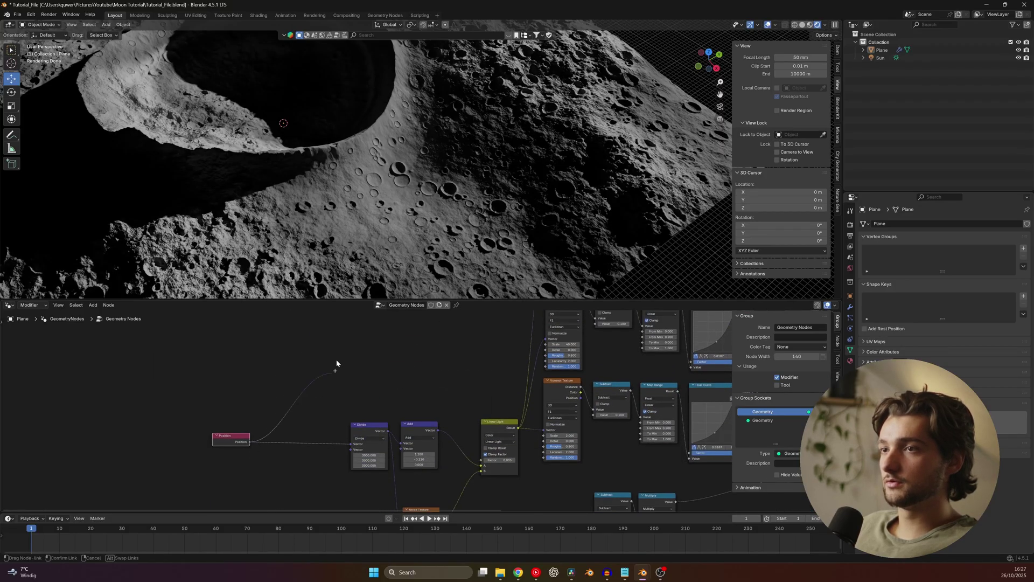
left_click_drag(336, 363, 390, 377)
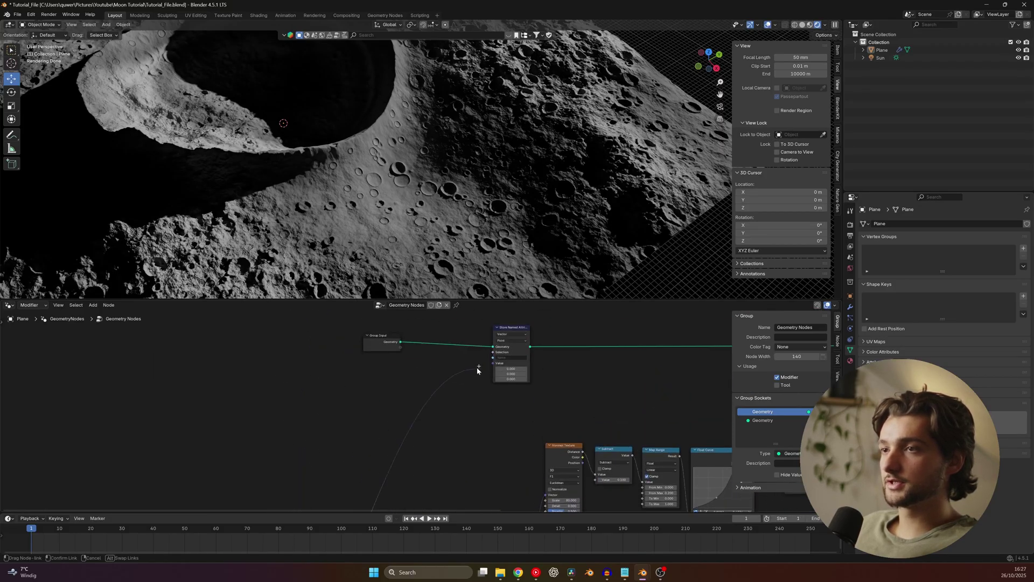
left_click_drag(477, 370, 490, 364)
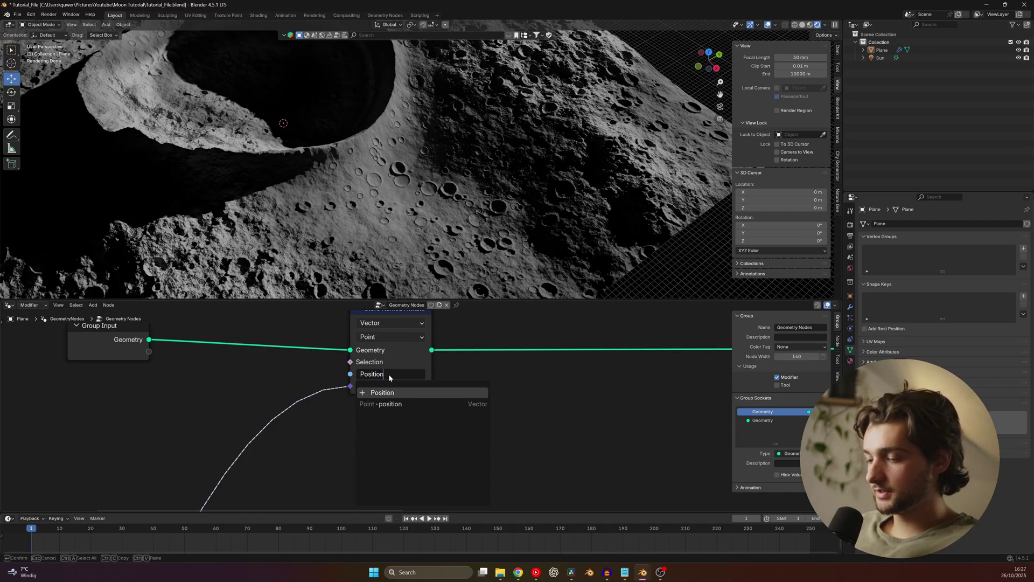
key("Return")
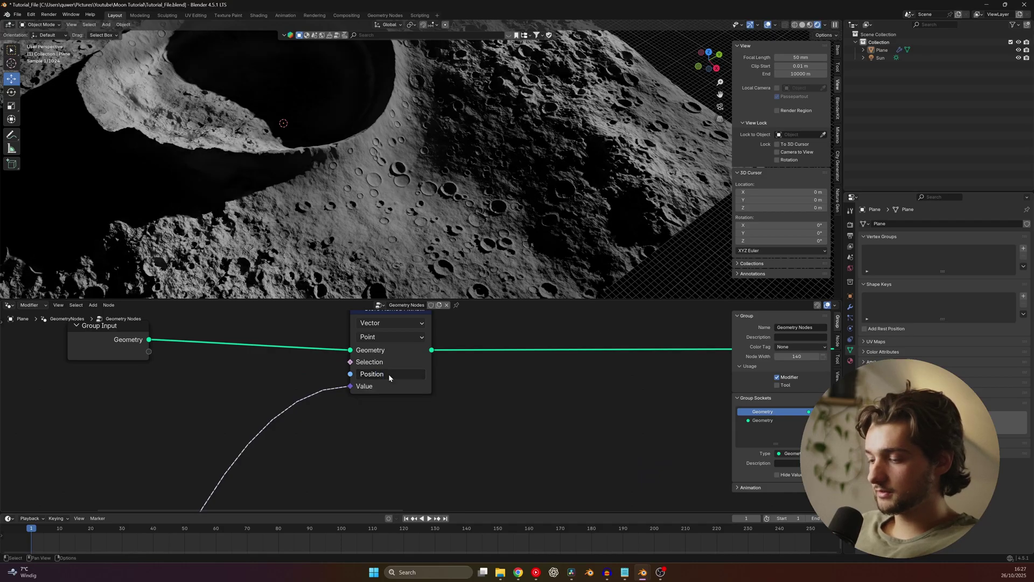
Step: Return to the material's shader network and add an Attribute node above the Geometry node
left_click(11, 310)
left_click(36, 370)
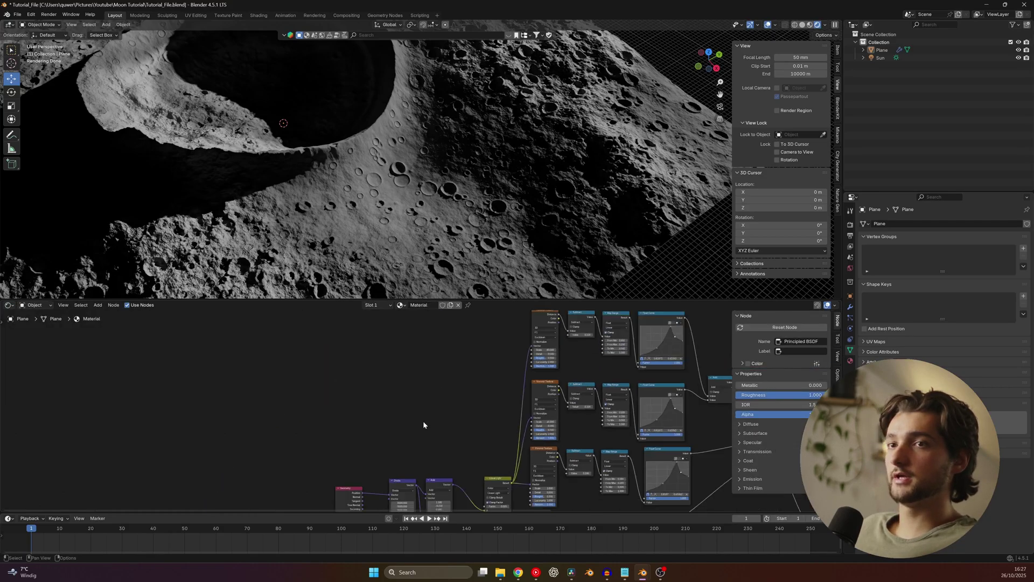
middle_click_drag(423, 425, 441, 331)
scroll(418, 400, "up", 4)
key("shift+a")
type("att")
left_click(413, 384)
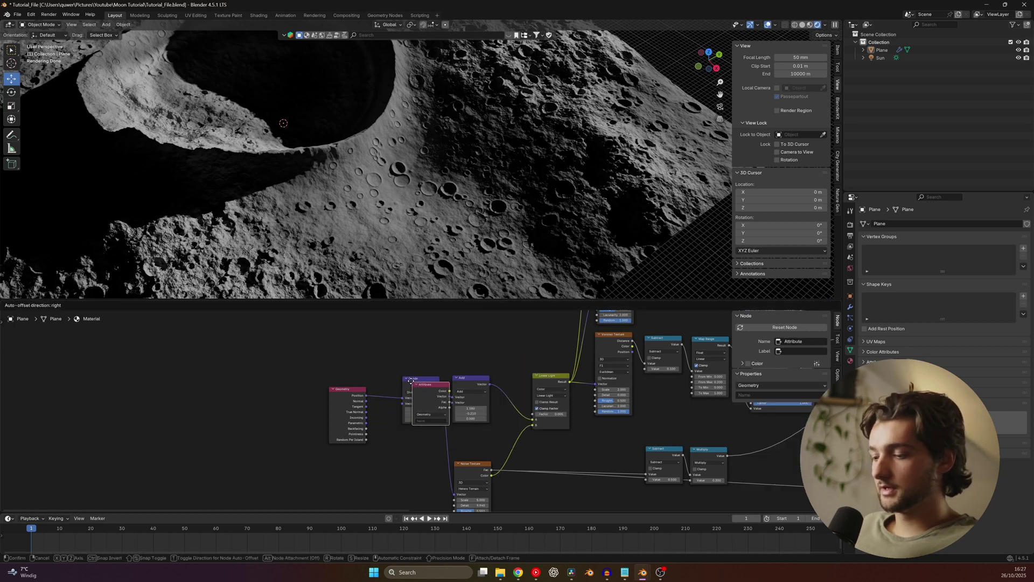
left_click(330, 342)
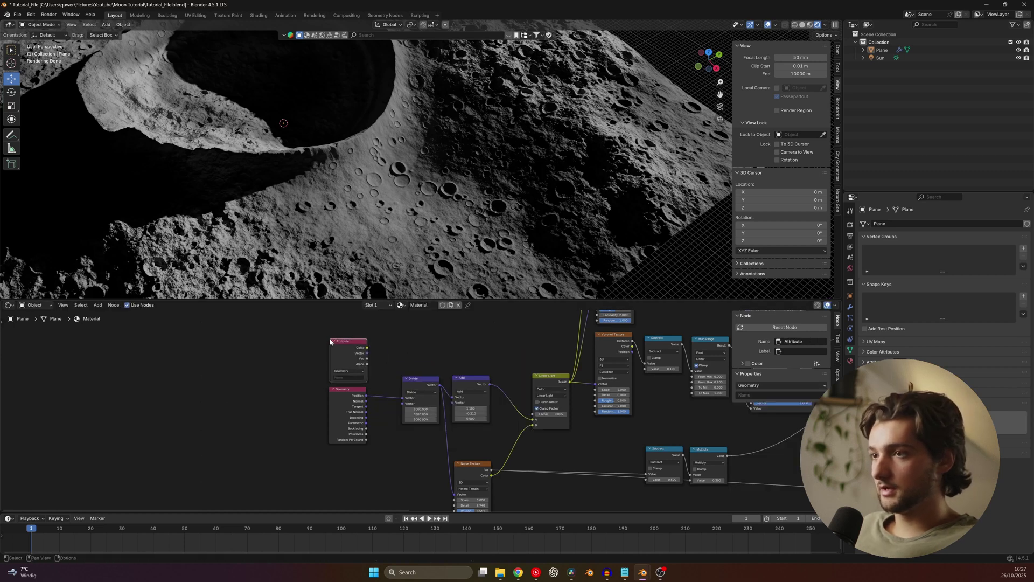
Step: Set the Attribute node's name to Position and connect its Vector output to the Divide node's first Vector input
left_click(353, 379)
type("Position")
key("Return")
scroll(415, 410, "up", 2)
left_click_drag(347, 332, 399, 398)
Step: Delete the unused Geometry node and move the Attribute node into its place beside Divide
left_click(315, 390)
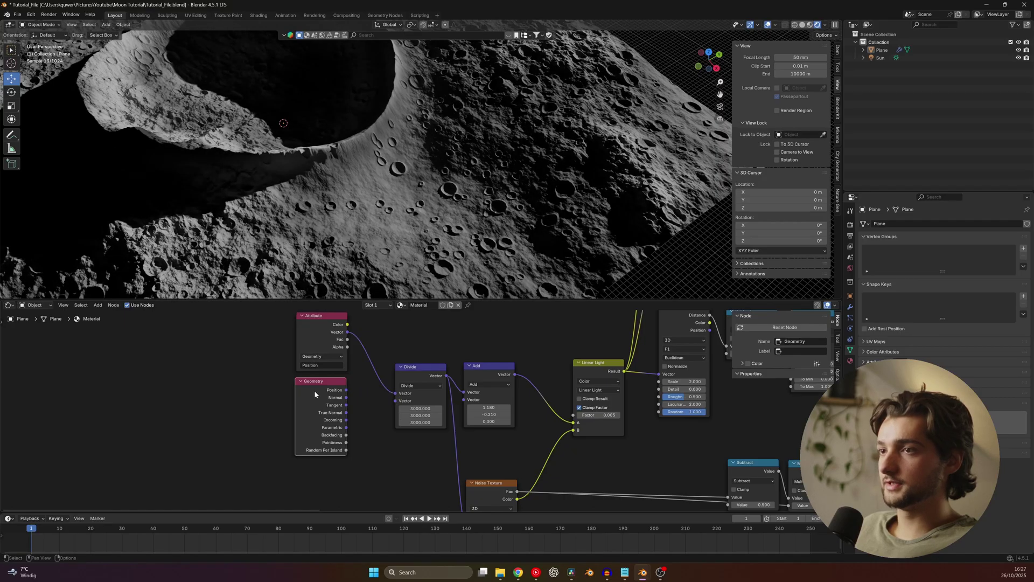
key("x")
left_click_drag(321, 316, 326, 363)
Step: Inspect the craters close up and raise the second Bump node's Distance to about 2.69
scroll(422, 179, "up", 5)
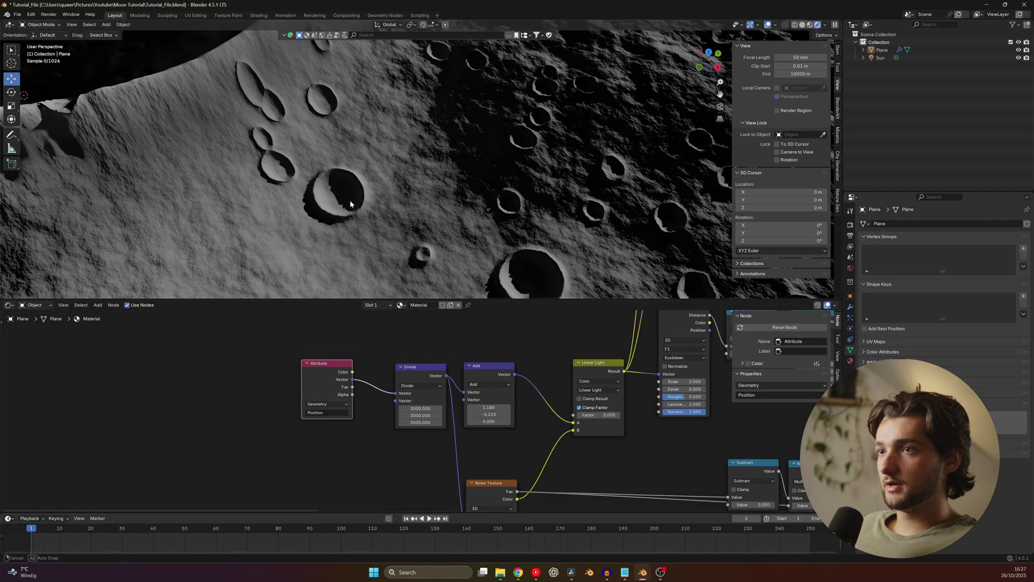
middle_click_drag(351, 201, 362, 203)
scroll(485, 412, "down", 8)
middle_click_drag(722, 407, 560, 399)
scroll(560, 399, "up", 3)
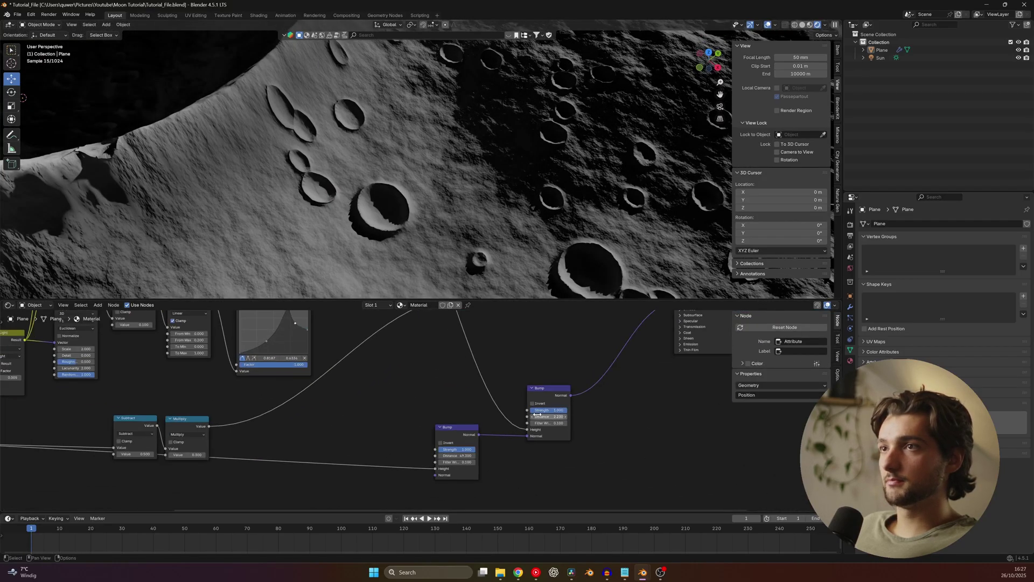
middle_click_drag(377, 215, 501, 224)
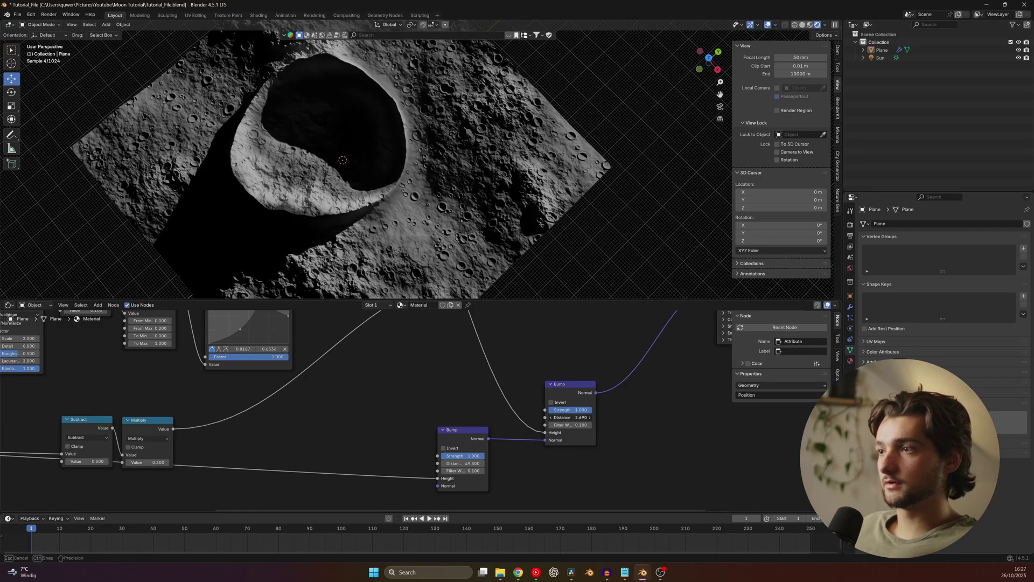
scroll(498, 404, "down", 2)
left_click(510, 396)
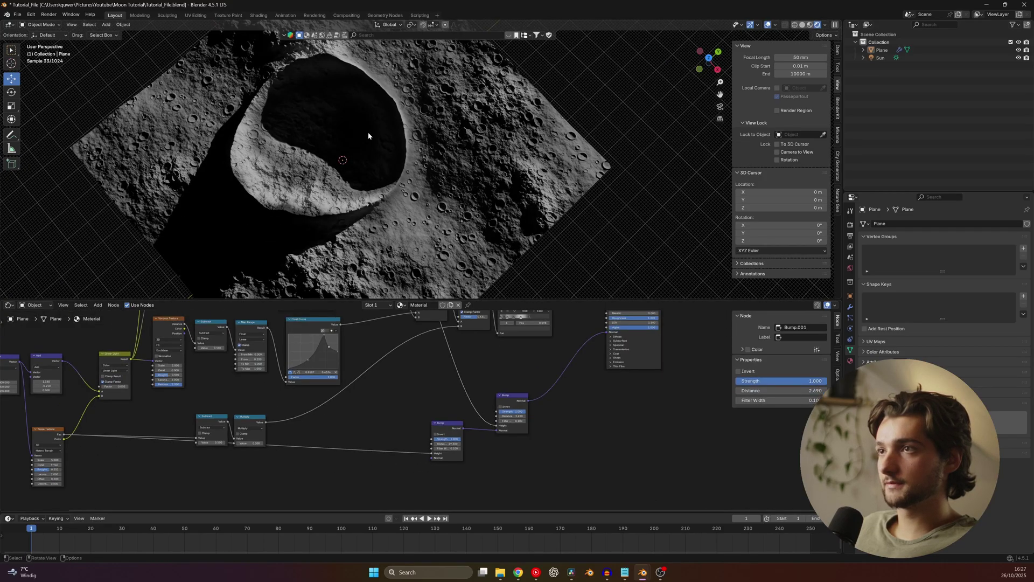